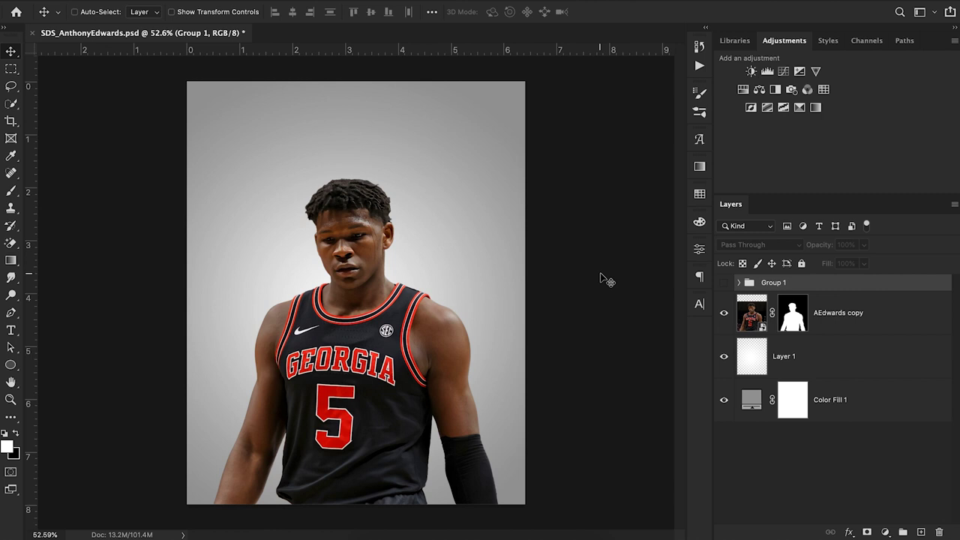
Show and hide Group 1 to compare the player with and without the finished effect.
{"action": "left_click", "coordinate": [724, 283]}
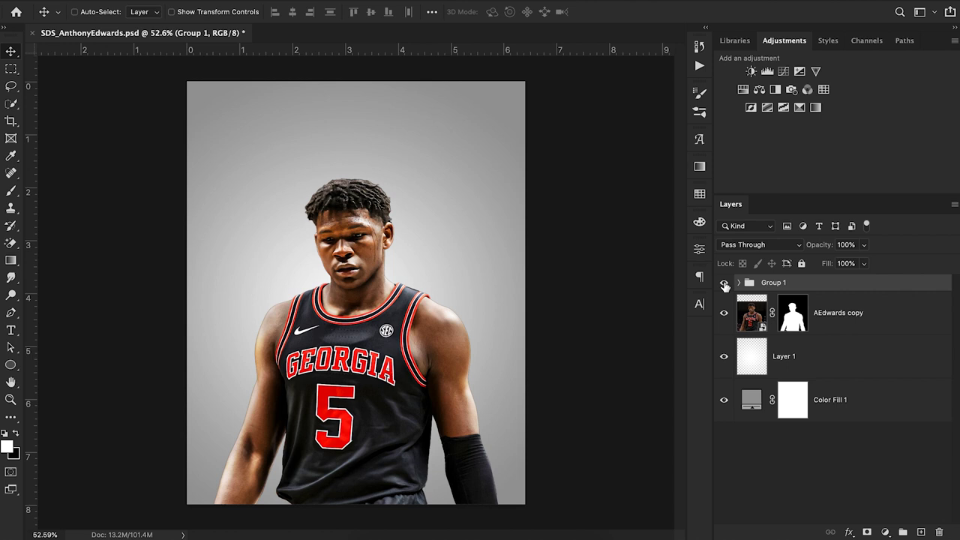
{"action": "left_click", "coordinate": [724, 285]}
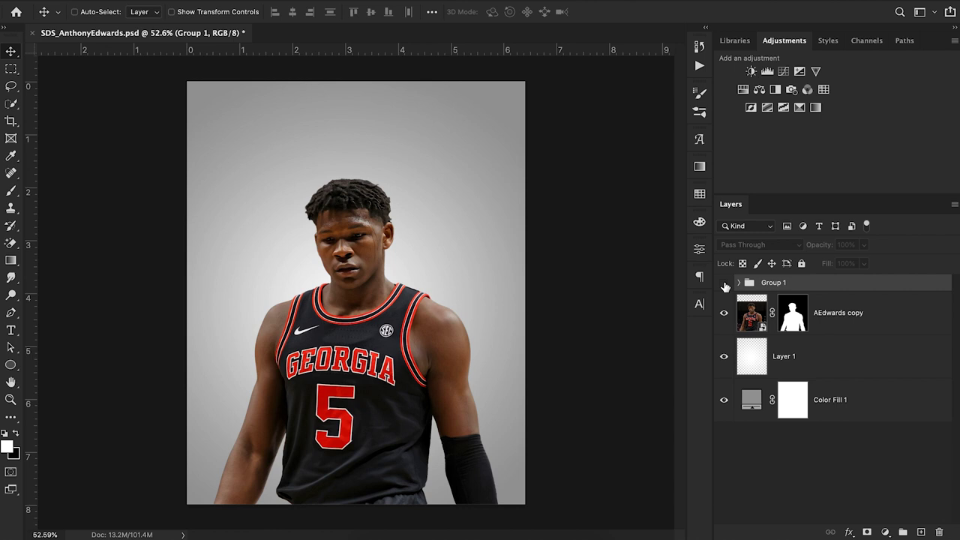
Duplicate the AEdwards copy layer, placing the duplicate directly beneath it, and hide the duplicate.
{"action": "left_click", "coordinate": [848, 318]}
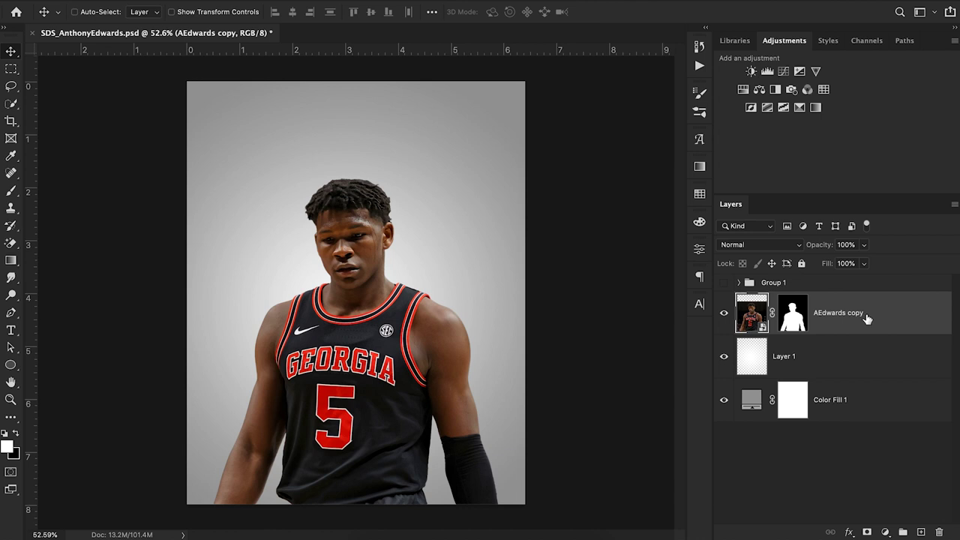
{"action": "left_click_drag", "start_coordinate": [868, 318], "coordinate": [863, 344]}
{"action": "left_click", "coordinate": [725, 358]}
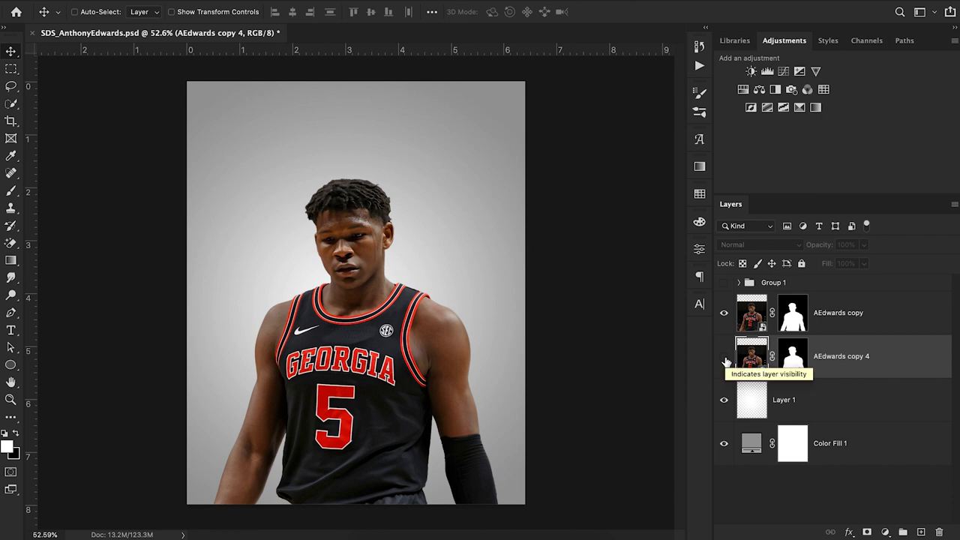
Start a Camera Raw Filter on the AEdwards copy layer with Clarity +31 and Texture +10.
{"action": "left_click", "coordinate": [855, 321]}
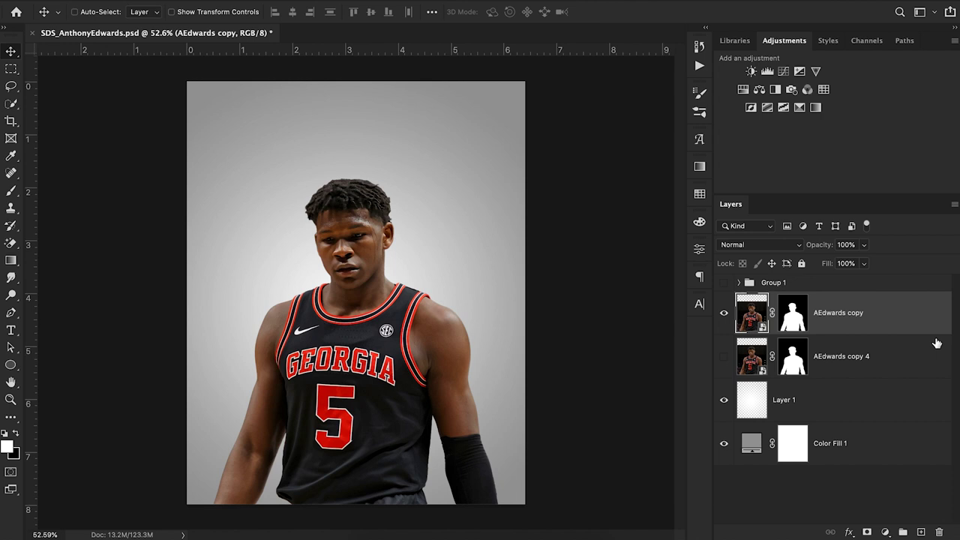
{"action": "left_click", "coordinate": [315, 2]}
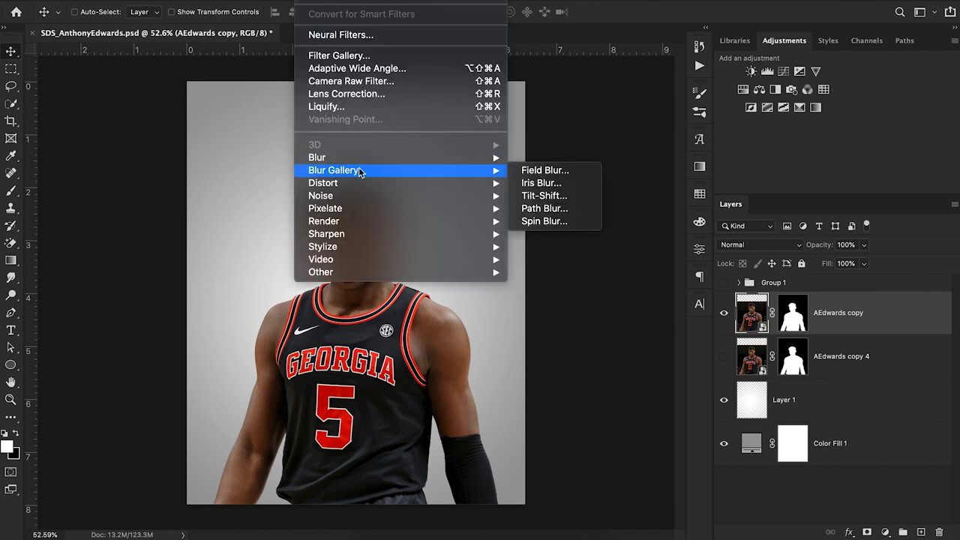
{"action": "left_click", "coordinate": [358, 81]}
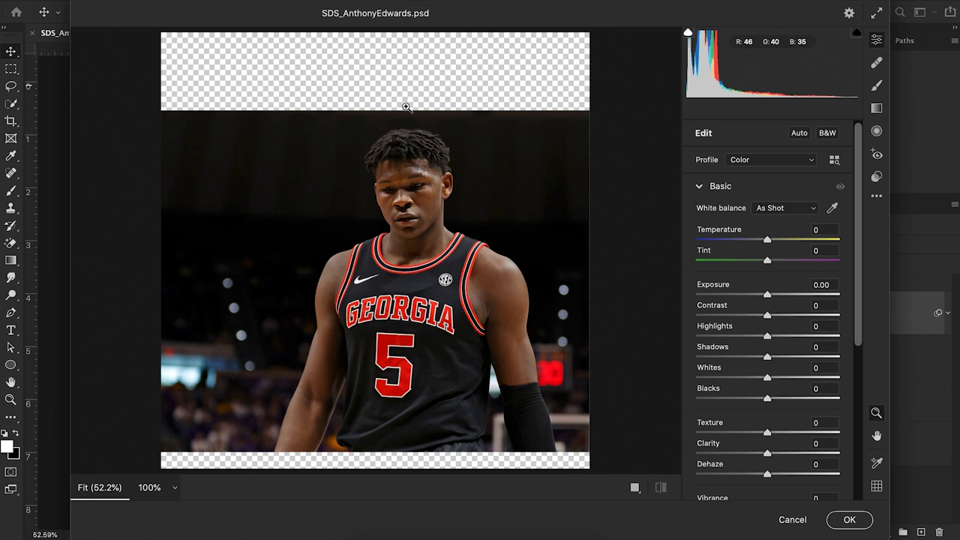
{"action": "left_click_drag", "start_coordinate": [787, 453], "coordinate": [791, 457]}
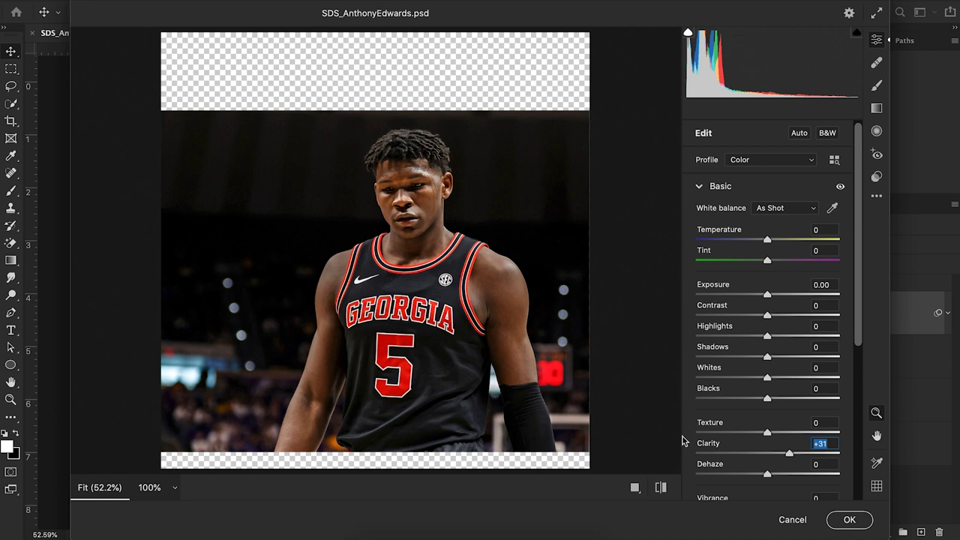
{"action": "left_click_drag", "start_coordinate": [768, 434], "coordinate": [774, 432]}
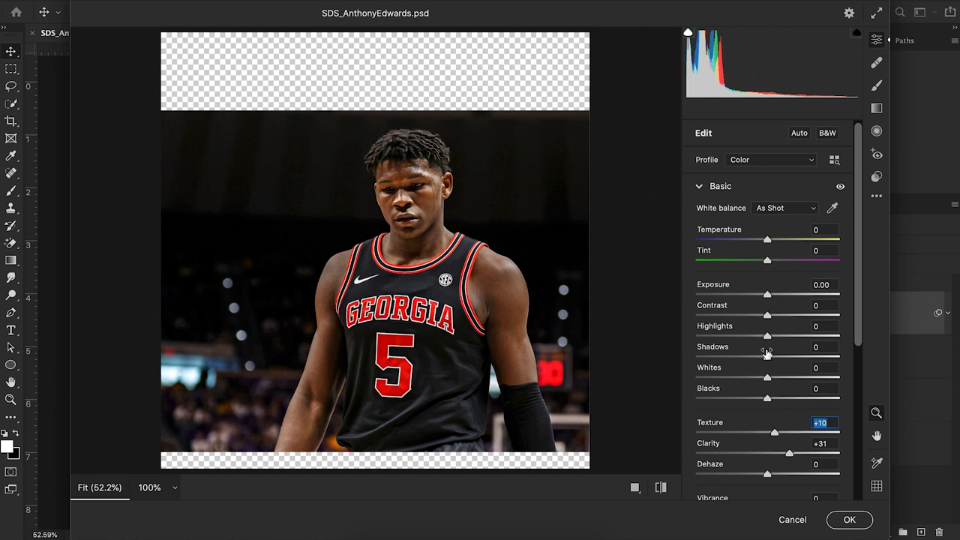
Set the Camera Raw Shadows to +20, Highlights to +16, Exposure to +0.05 and Vibrance to +21.
{"action": "left_click_drag", "start_coordinate": [766, 356], "coordinate": [779, 341]}
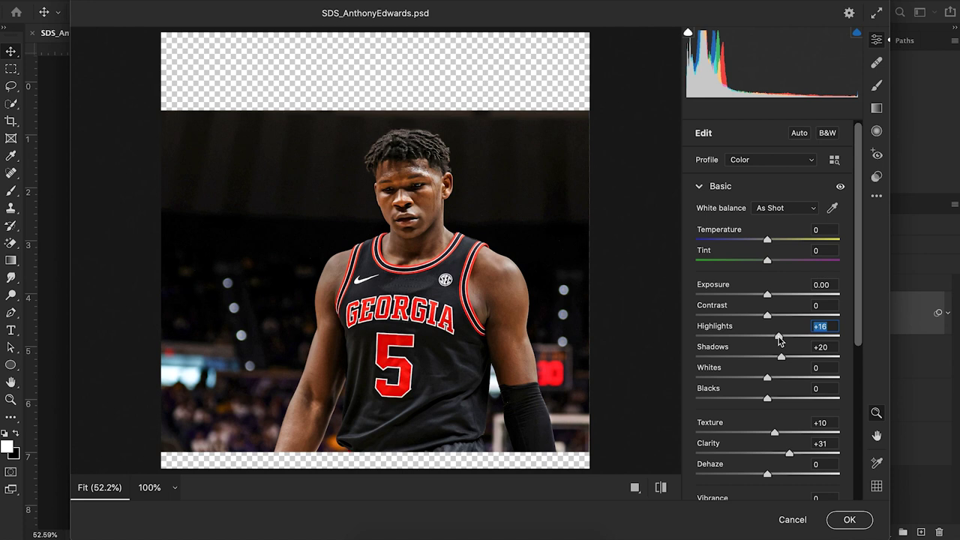
{"action": "left_click_drag", "start_coordinate": [767, 296], "coordinate": [767, 298]}
{"action": "left_click", "coordinate": [767, 298]}
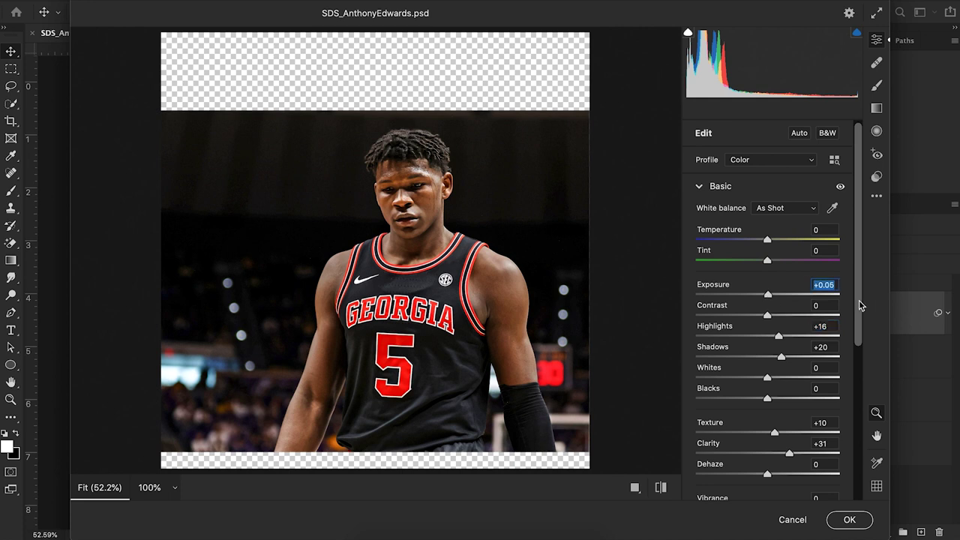
{"action": "left_click_drag", "start_coordinate": [861, 306], "coordinate": [867, 384]}
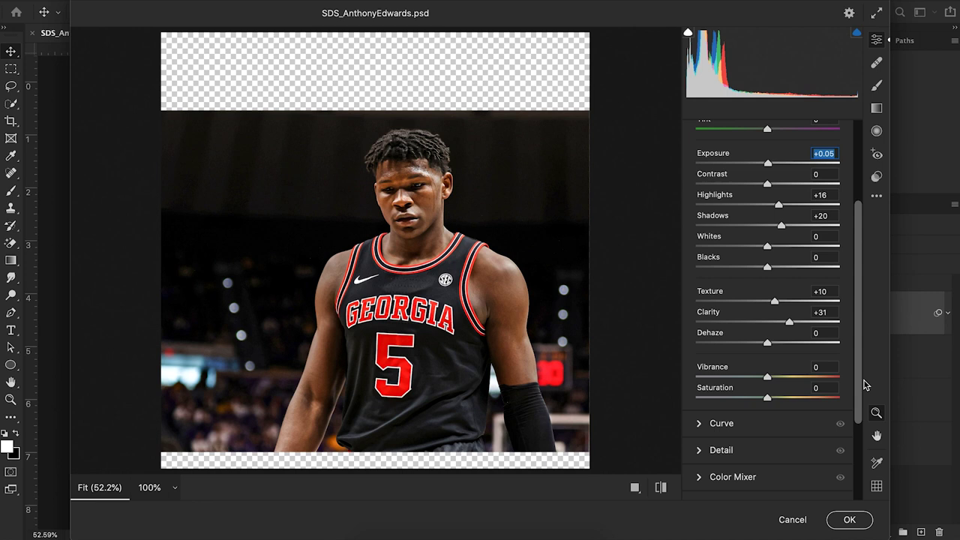
{"action": "left_click_drag", "start_coordinate": [769, 381], "coordinate": [783, 382]}
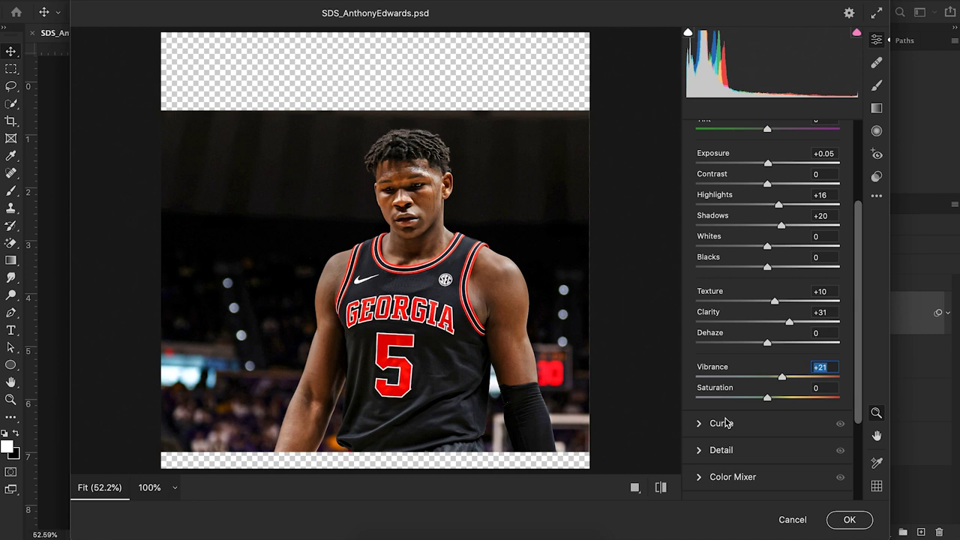
Set Sharpening to 20, Noise Reduction to 11 and Color Noise Reduction to 9, and apply the Camera Raw Filter.
{"action": "mouse_move", "coordinate": [856, 328]}
{"action": "left_mouse_down"}
{"action": "mouse_move", "coordinate": [855, 314]}
{"action": "mouse_move", "coordinate": [857, 324]}
{"action": "left_mouse_up"}
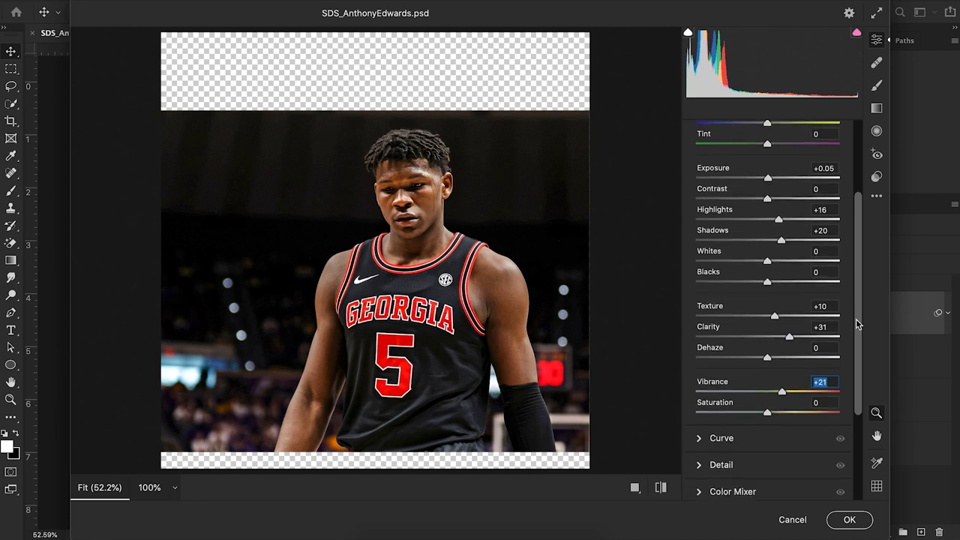
{"action": "left_click_drag", "start_coordinate": [401, 204], "coordinate": [463, 207]}
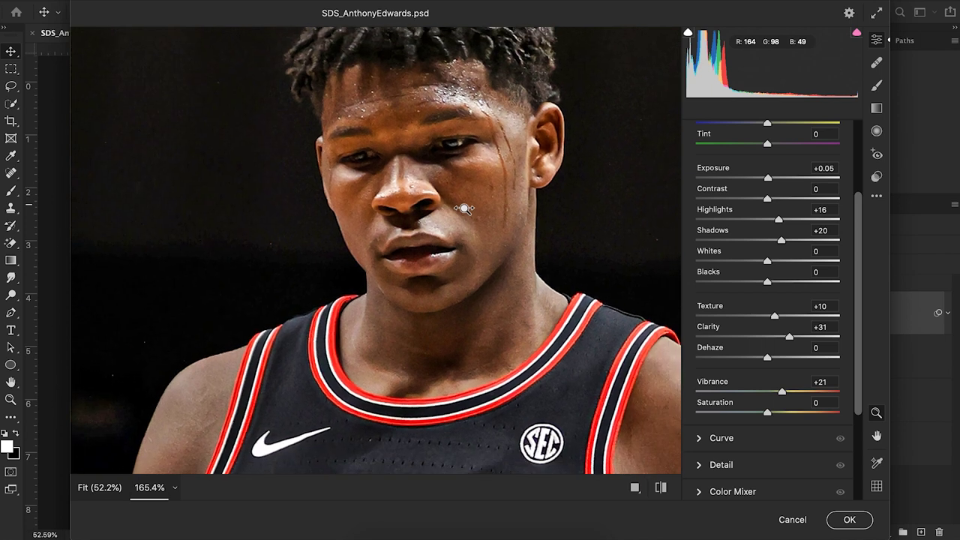
{"action": "left_click", "coordinate": [724, 463]}
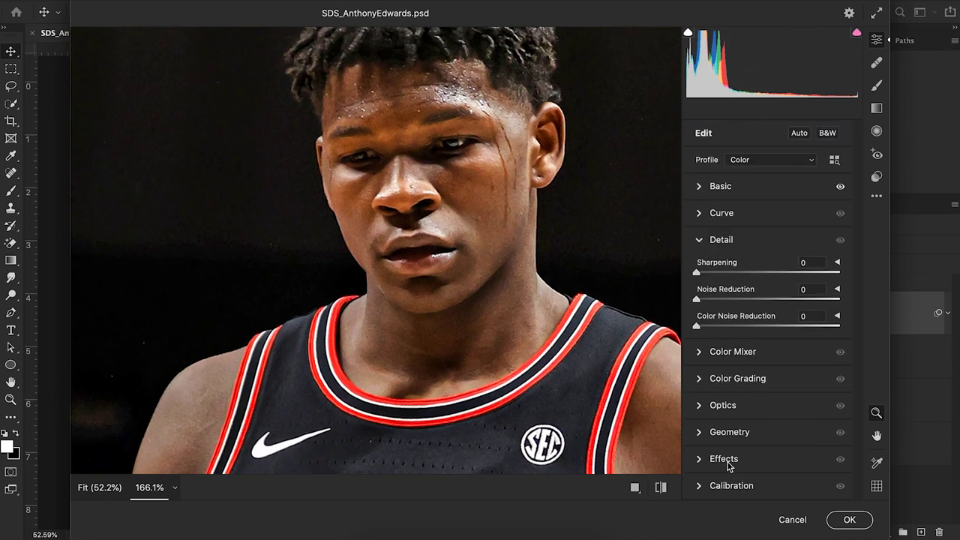
{"action": "left_click", "coordinate": [714, 273]}
{"action": "left_click", "coordinate": [714, 274]}
{"action": "left_click", "coordinate": [712, 299]}
{"action": "left_click", "coordinate": [712, 326]}
{"action": "left_click_drag", "start_coordinate": [712, 328], "coordinate": [710, 328]}
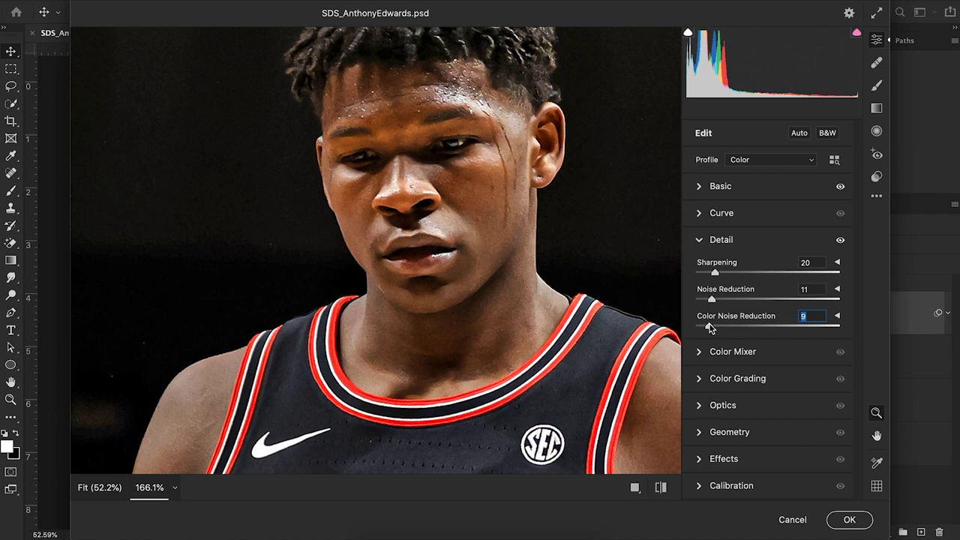
{"action": "left_click", "coordinate": [846, 520]}
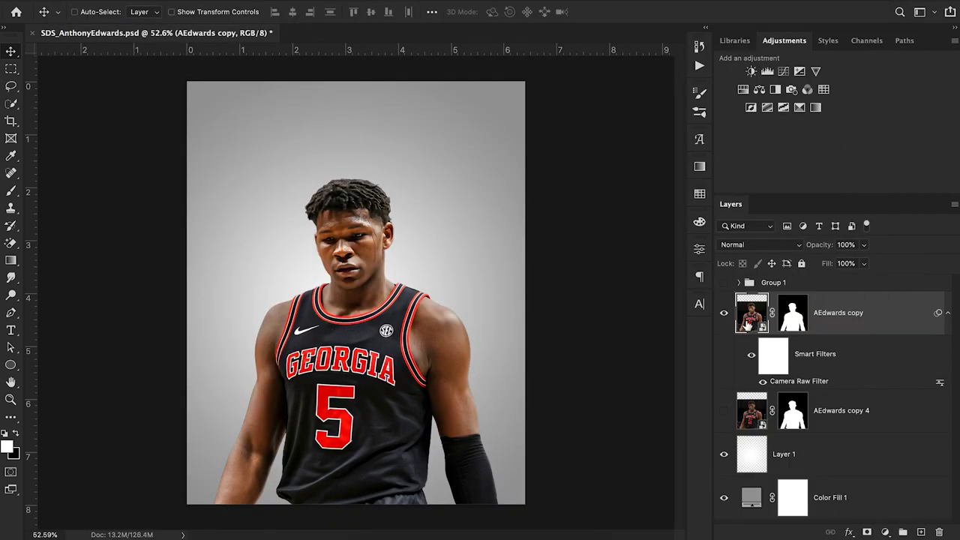
Toggle the visibility of the filtered player layer over its untouched duplicate to compare before and after, leaving the duplicate hidden.
{"action": "left_click", "coordinate": [724, 410]}
{"action": "left_click", "coordinate": [723, 314]}
{"action": "left_click", "coordinate": [724, 313]}
{"action": "left_click", "coordinate": [723, 314]}
{"action": "left_click", "coordinate": [723, 314]}
{"action": "left_click", "coordinate": [725, 411]}
Add a Levels adjustment layer above the AEdwards copy layer and clip it to that layer.
{"action": "left_click", "coordinate": [459, 0]}
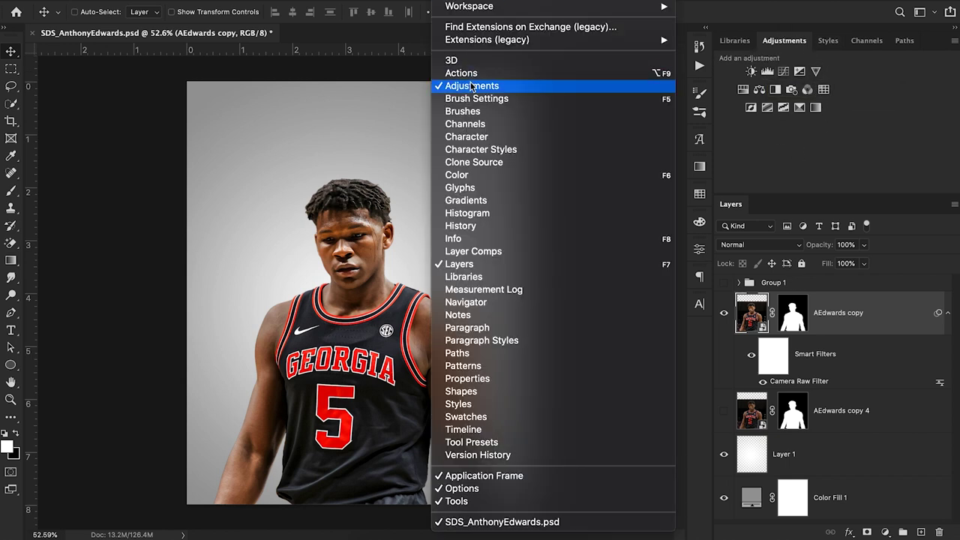
{"action": "left_click", "coordinate": [834, 113]}
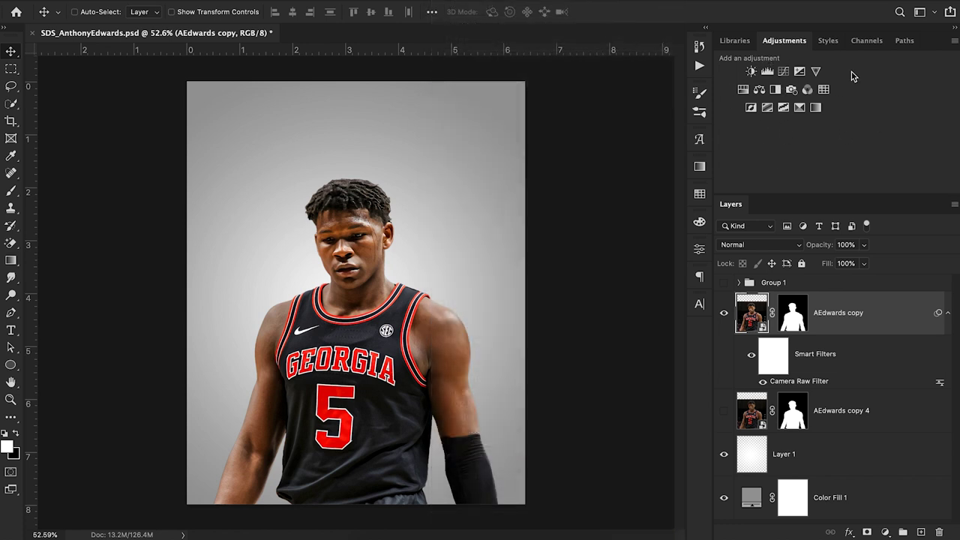
{"action": "left_click", "coordinate": [772, 73]}
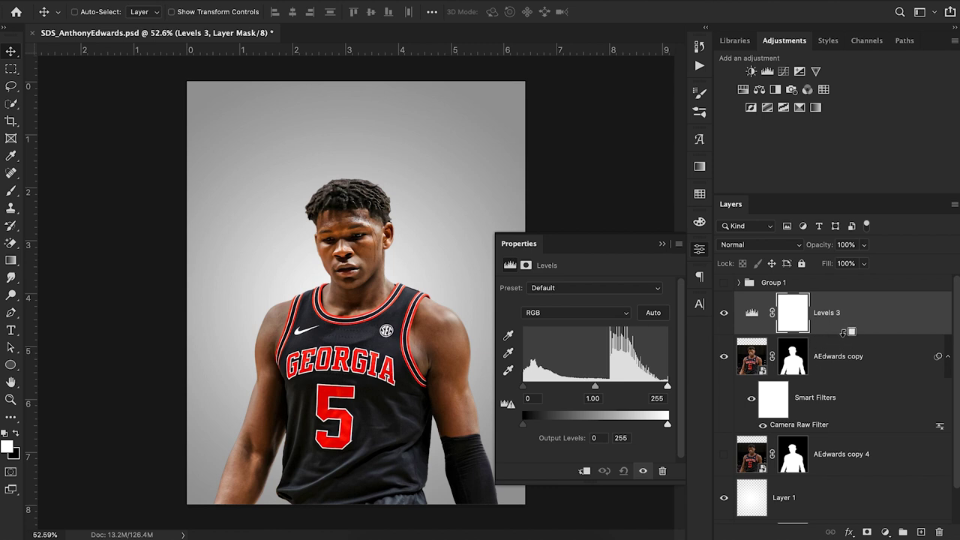
{"action": "left_click", "coordinate": [843, 331], "text": "alt"}
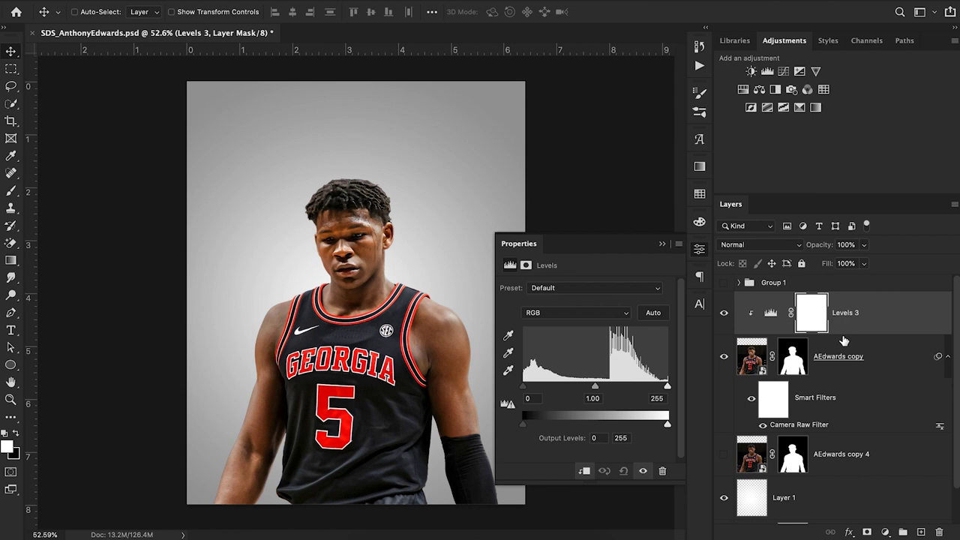
Set the clipped Levels layer's blend mode to Multiply.
{"action": "left_click", "coordinate": [770, 313]}
{"action": "left_click", "coordinate": [663, 245]}
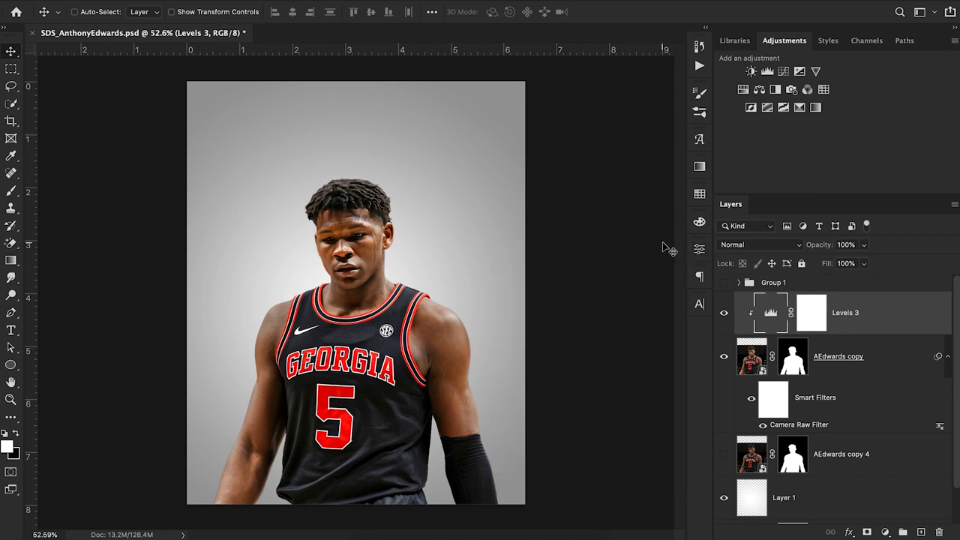
{"action": "left_click", "coordinate": [756, 246]}
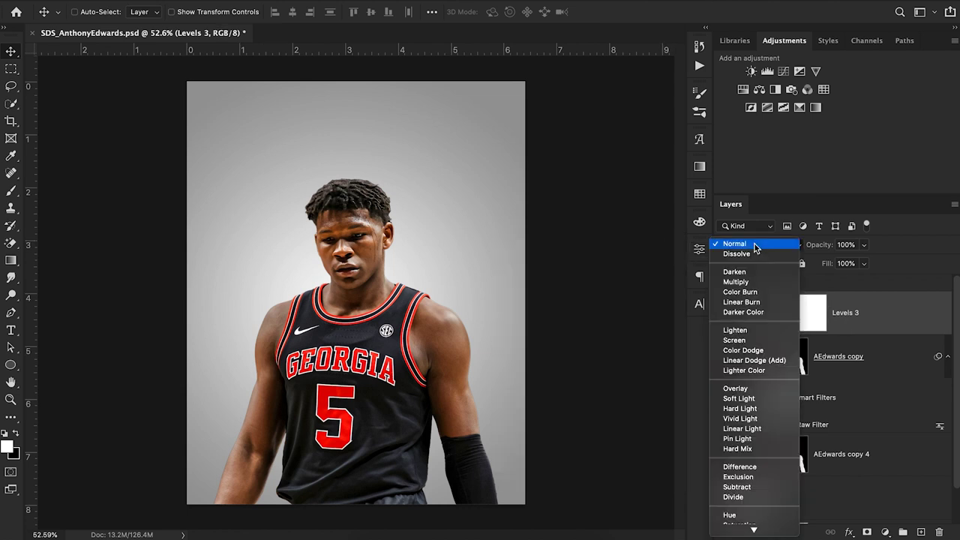
{"action": "left_click", "coordinate": [754, 285]}
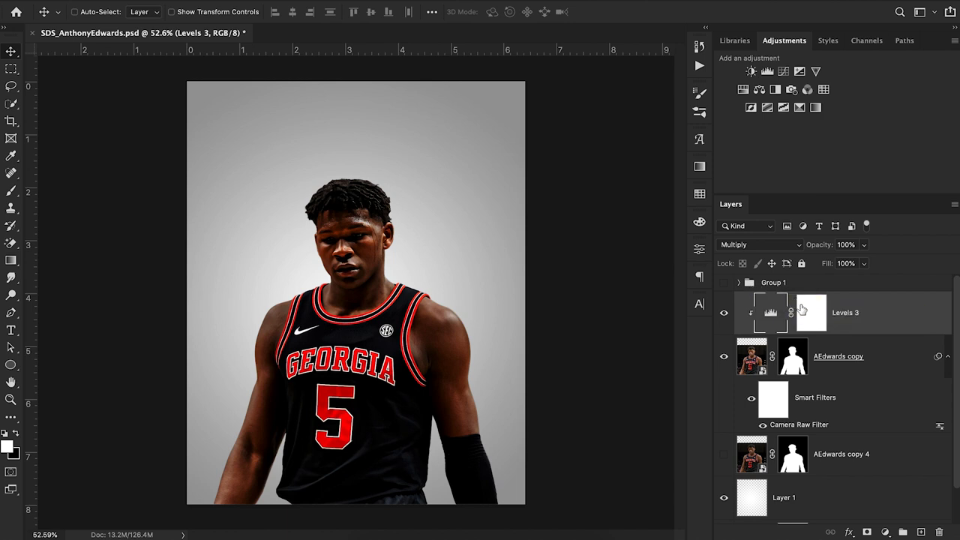
Invert the Levels layer's mask to solid black and return to the normal image view.
{"action": "left_click", "coordinate": [802, 309]}
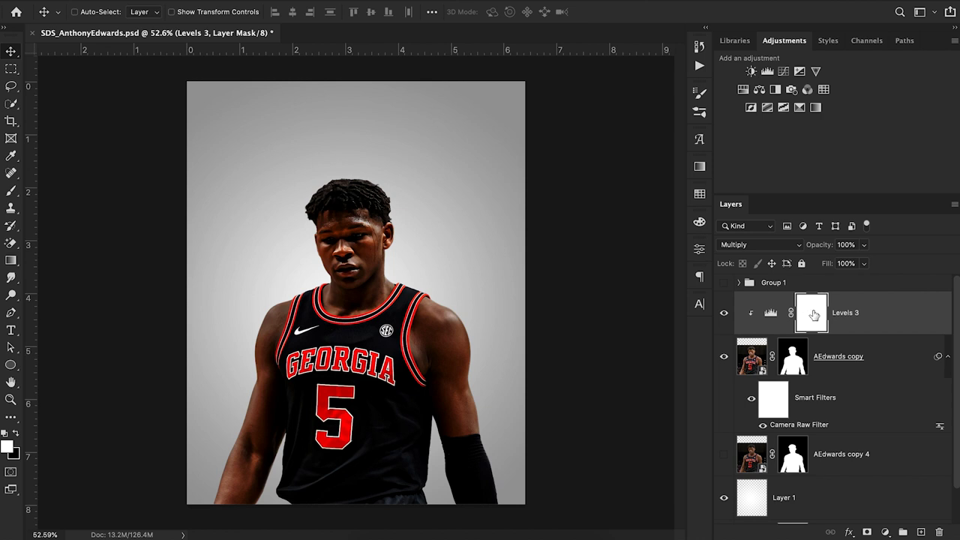
{"action": "left_click", "coordinate": [813, 315], "text": "alt"}
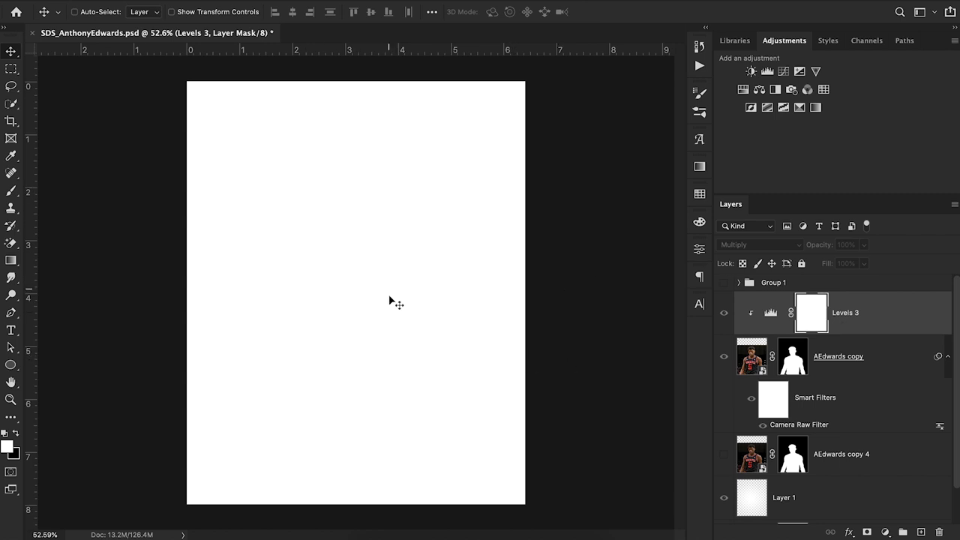
{"action": "key", "text": "super+i"}
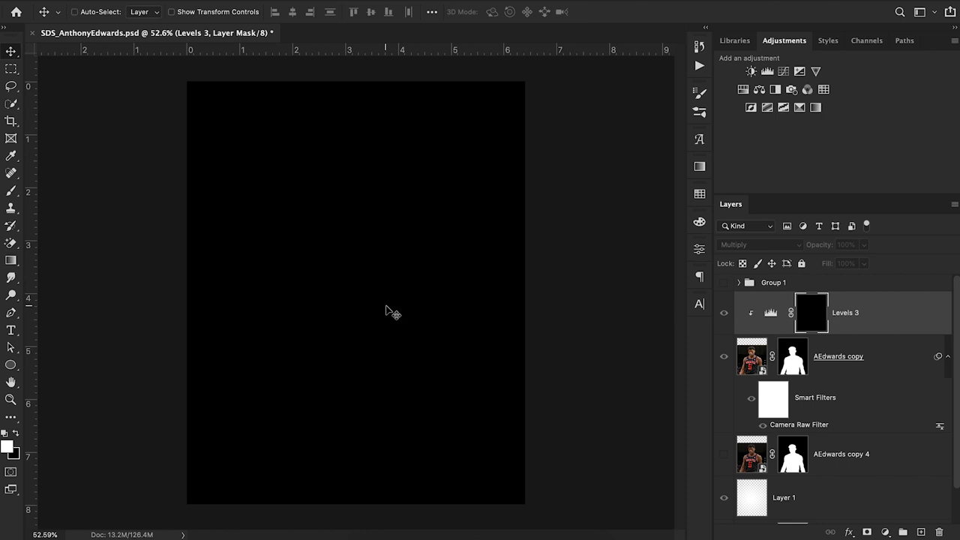
{"action": "left_click", "coordinate": [770, 315]}
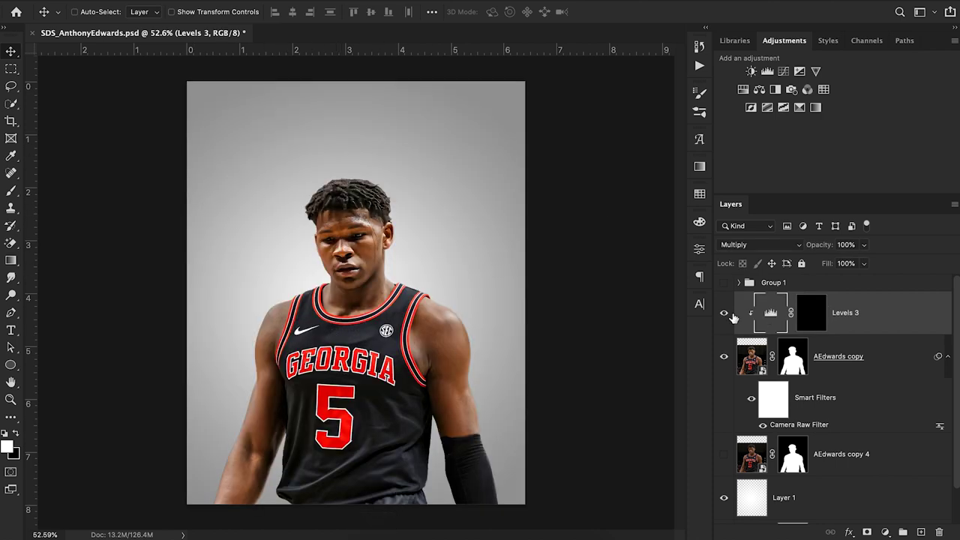
Target the Levels 3 layer mask with a white Soft Round brush at 0% hardness, 100% opacity and 8% flow.
{"action": "left_click", "coordinate": [807, 323]}
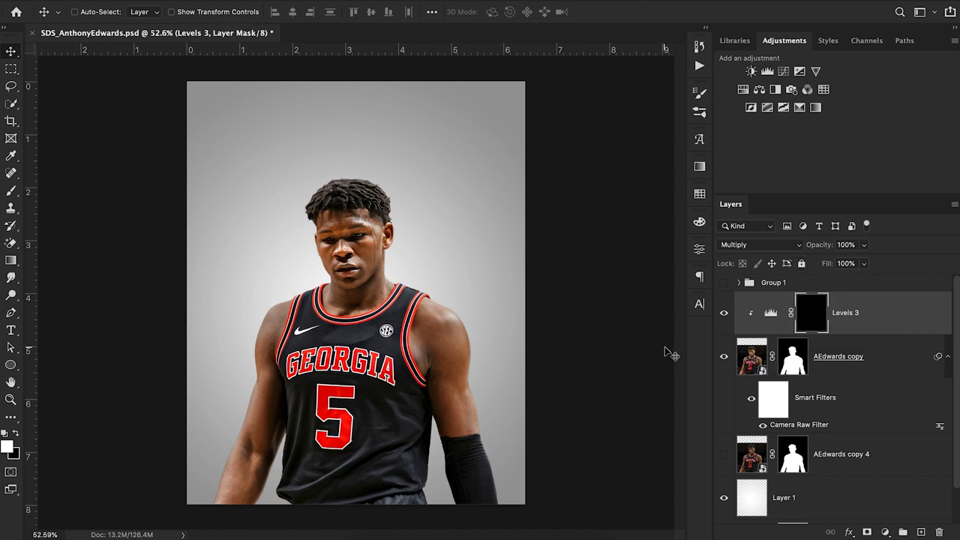
{"action": "key", "text": "b"}
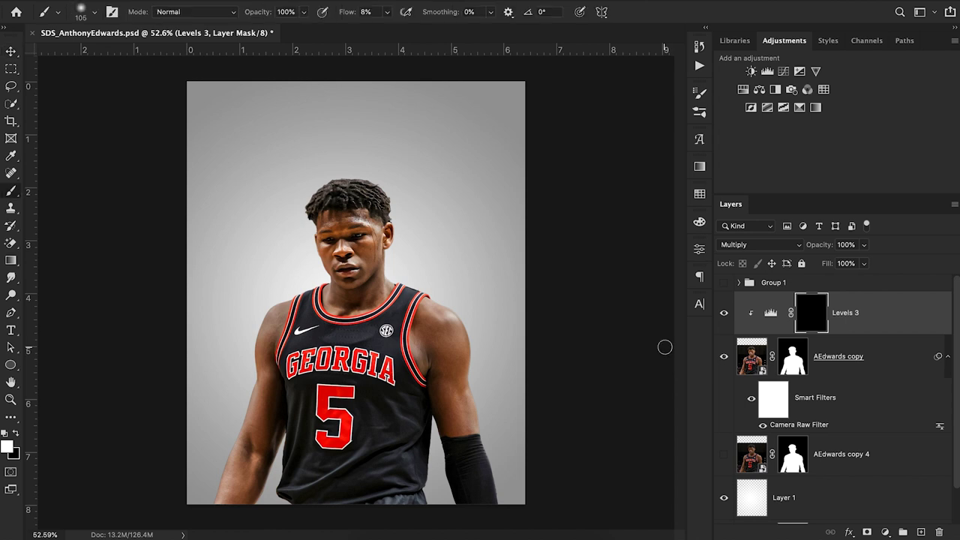
{"action": "left_click", "coordinate": [87, 12]}
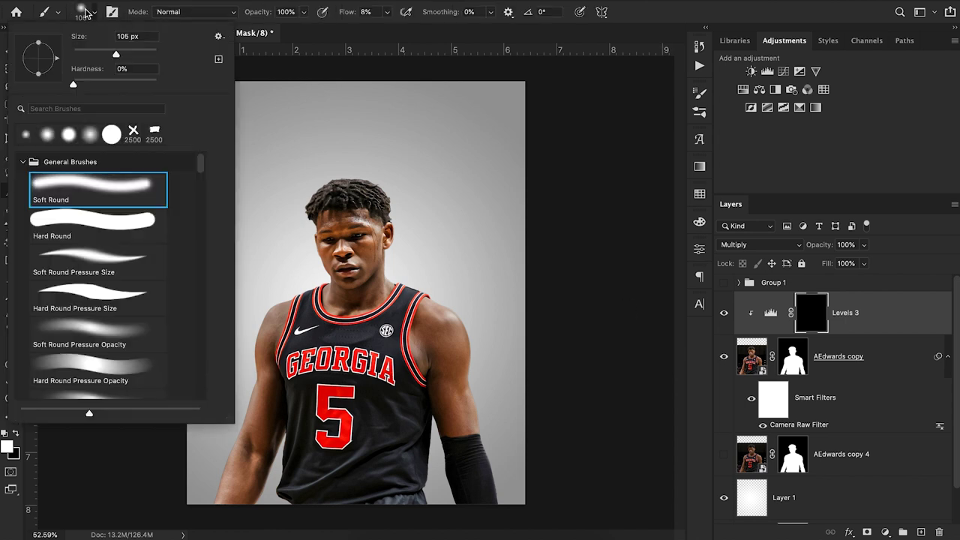
{"action": "left_click_drag", "start_coordinate": [74, 83], "coordinate": [36, 80]}
{"action": "left_click", "coordinate": [347, 11]}
{"action": "left_click", "coordinate": [388, 13]}
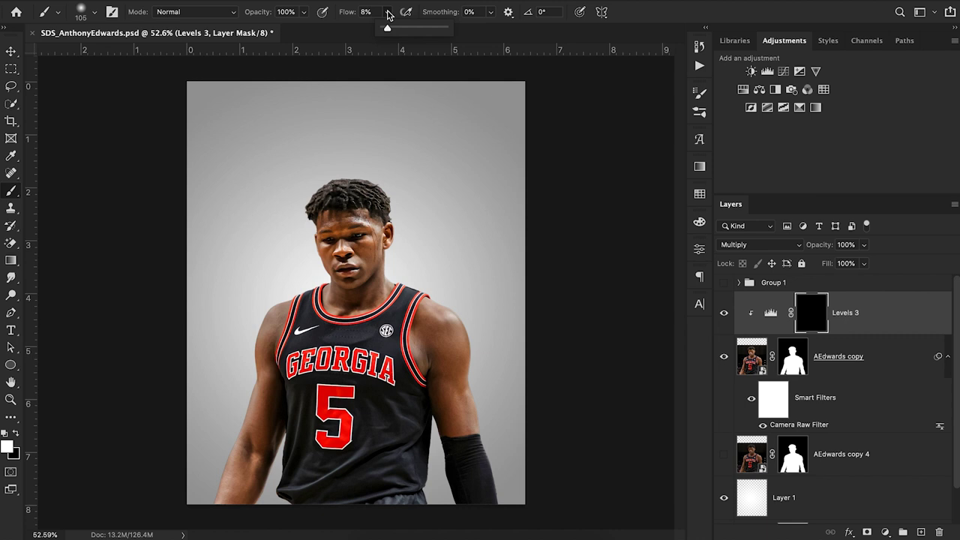
{"action": "left_click", "coordinate": [388, 13]}
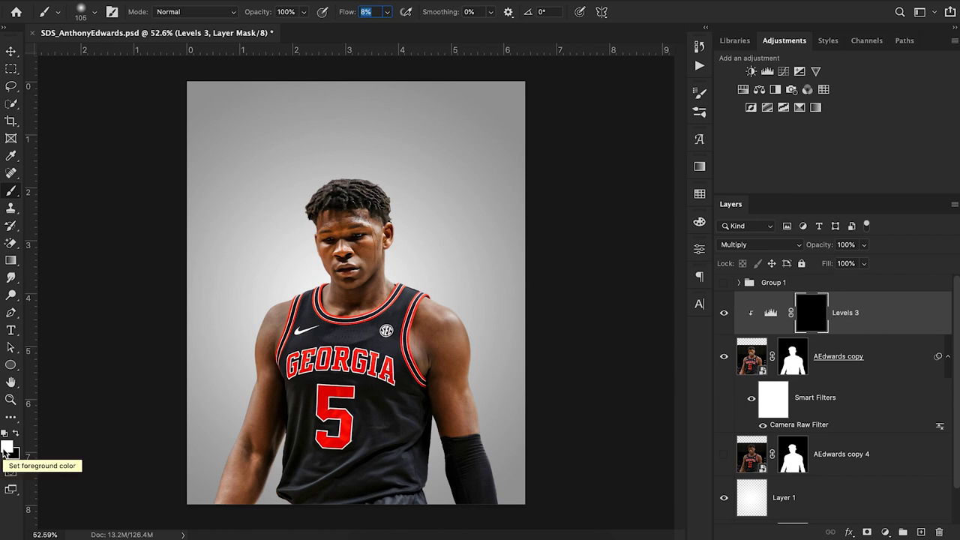
Paint white on the Levels mask with a 39 px brush to deepen shadows on the neck, under the jaw and beneath the nose.
{"action": "left_click", "coordinate": [11, 399]}
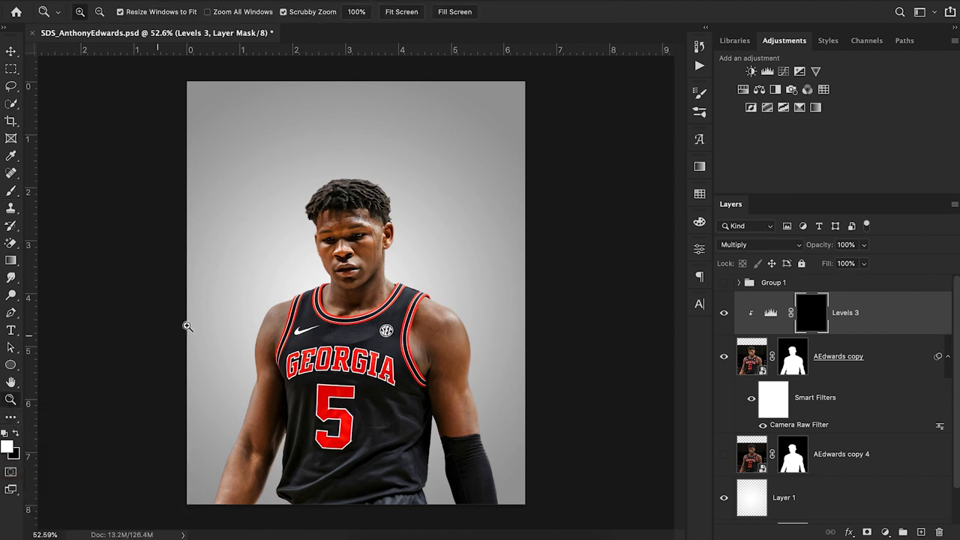
{"action": "left_click_drag", "start_coordinate": [305, 290], "coordinate": [459, 288]}
{"action": "scroll", "coordinate": [349, 289], "scroll_direction": "up", "scroll_amount": 6}
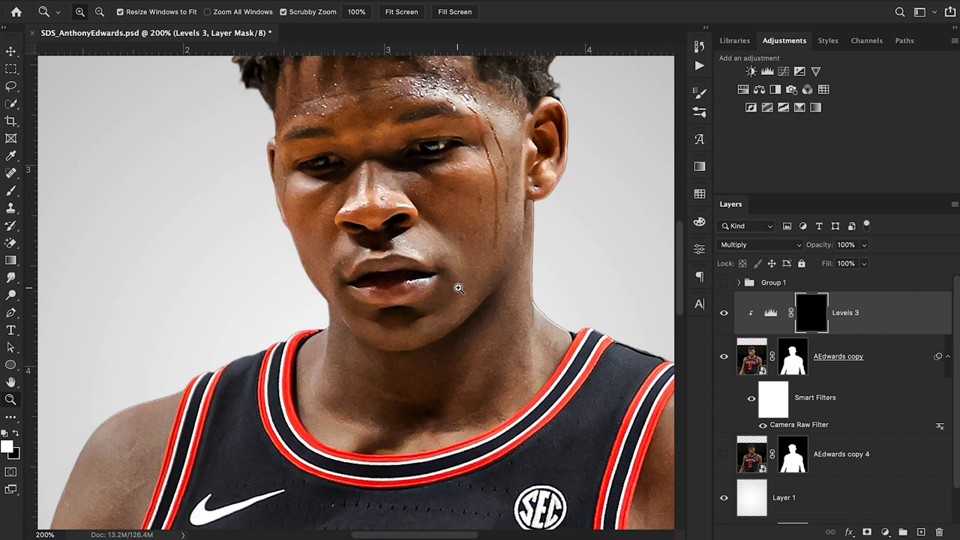
{"action": "key", "text": "b"}
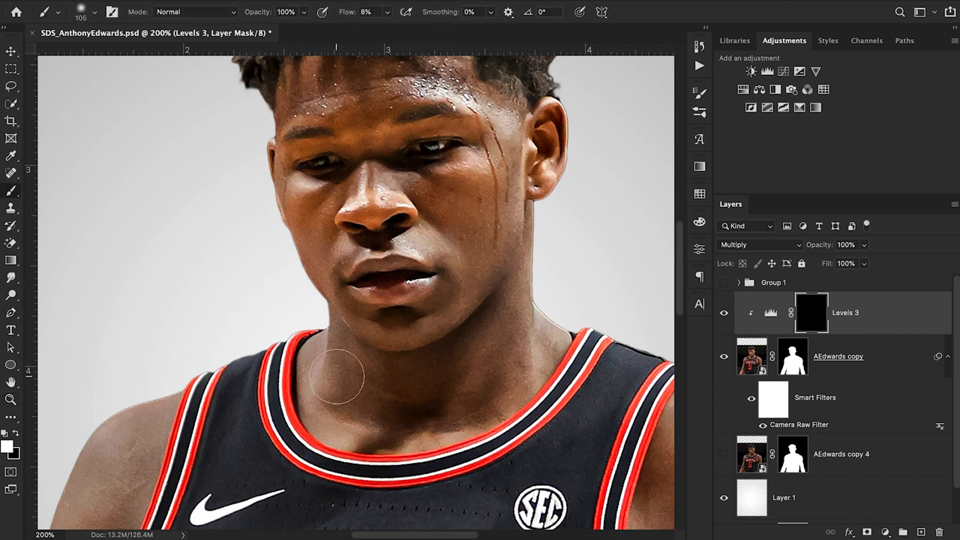
{"action": "left_click", "coordinate": [94, 12]}
{"action": "left_click_drag", "start_coordinate": [101, 52], "coordinate": [89, 54]}
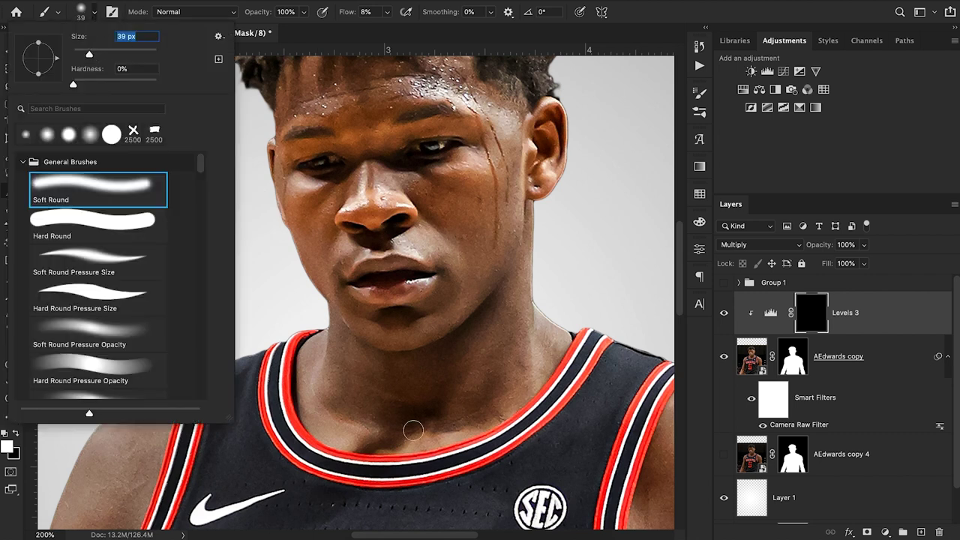
{"action": "left_click", "coordinate": [372, 442]}
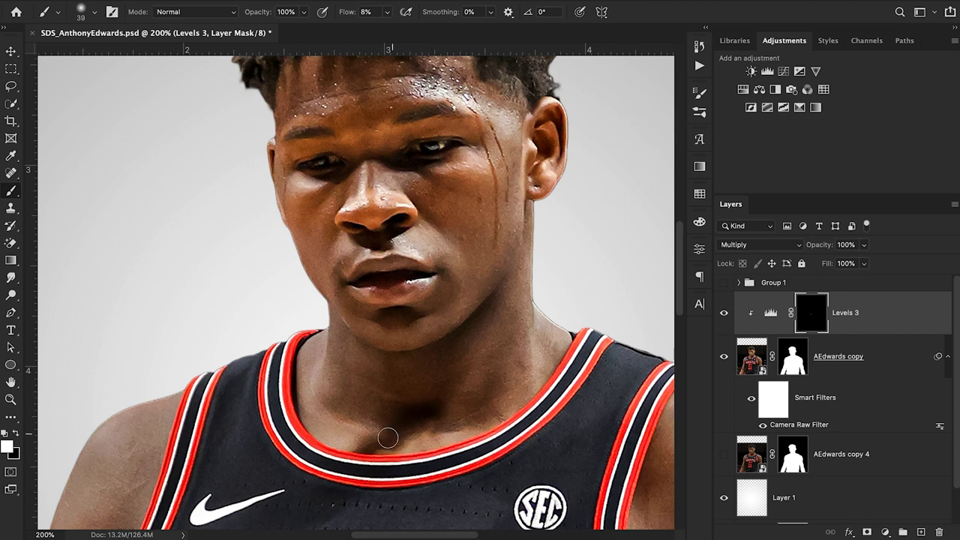
{"action": "mouse_move", "coordinate": [400, 435]}
{"action": "left_mouse_down"}
{"action": "mouse_move", "coordinate": [452, 421]}
{"action": "mouse_move", "coordinate": [445, 413]}
{"action": "left_mouse_up"}
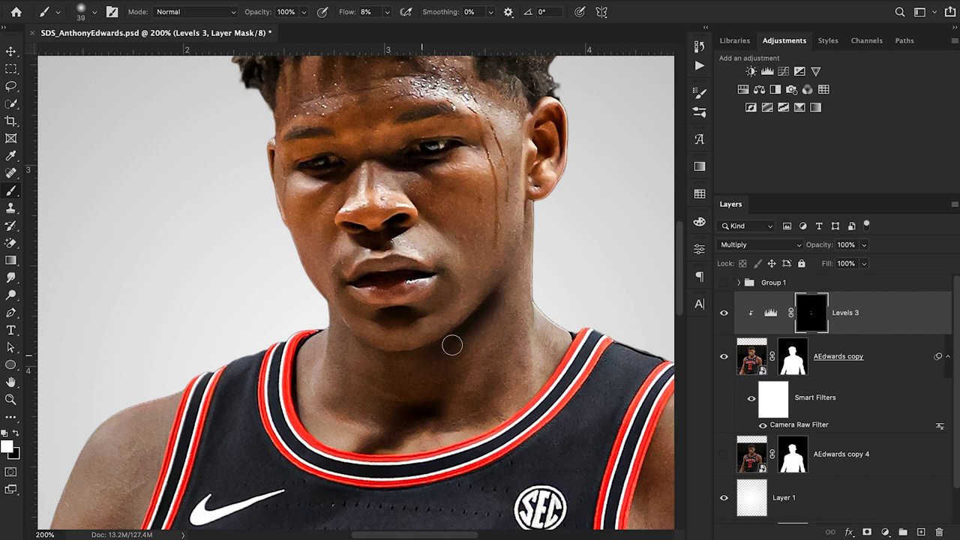
{"action": "left_click", "coordinate": [391, 359]}
{"action": "mouse_move", "coordinate": [381, 239]}
{"action": "left_mouse_down"}
{"action": "mouse_move", "coordinate": [397, 228]}
{"action": "mouse_move", "coordinate": [382, 238]}
{"action": "left_mouse_up"}
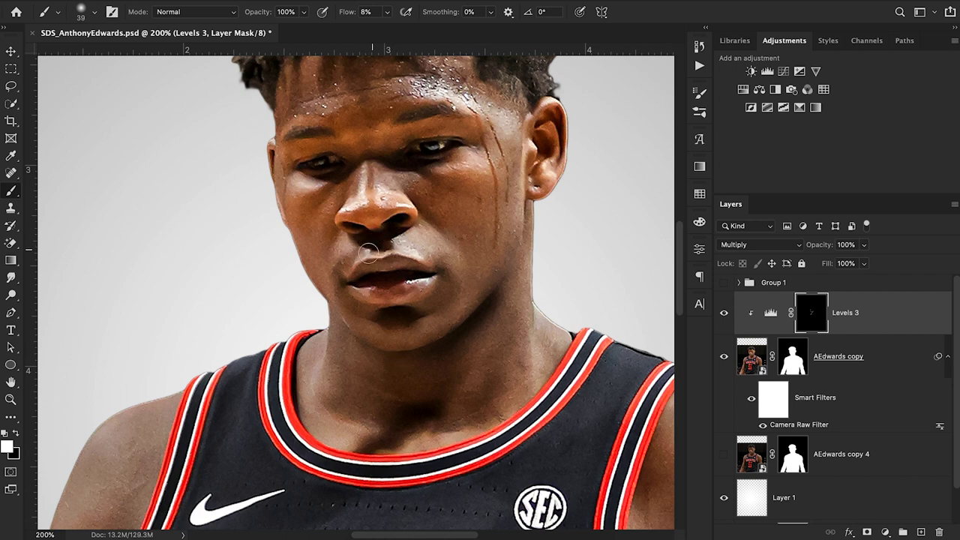
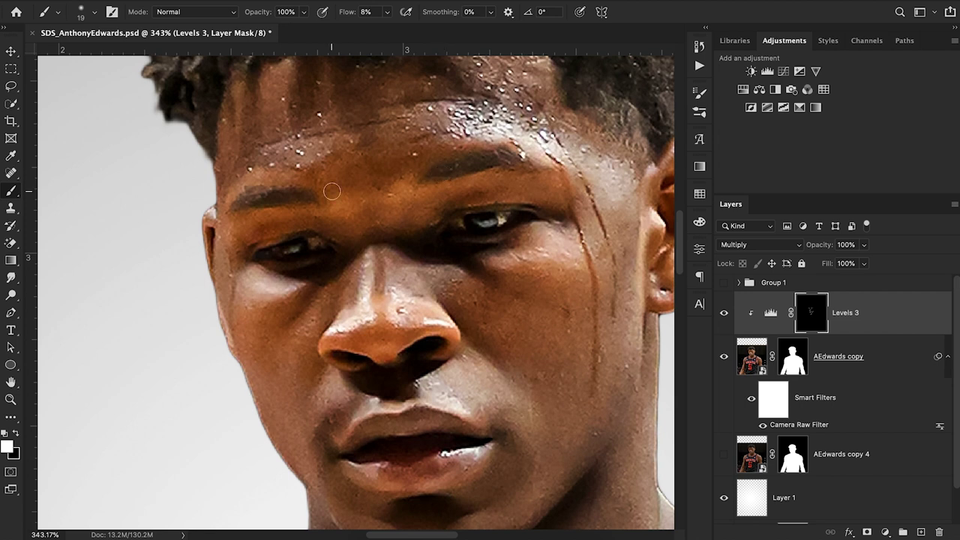
Set the brush size to 6 px and darken the fine crease across the forehead.
{"action": "scroll", "coordinate": [332, 191], "scroll_direction": "up", "scroll_amount": 3}
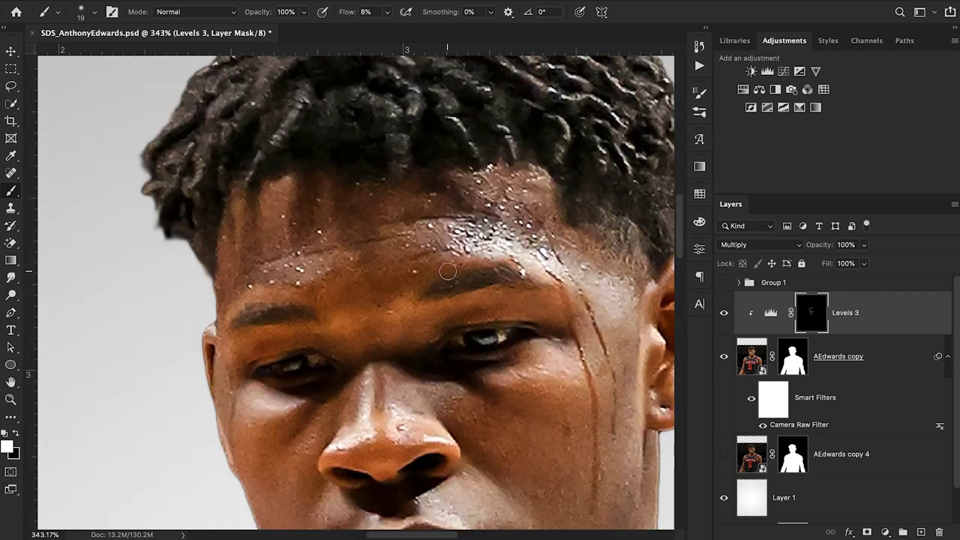
{"action": "left_click", "coordinate": [88, 12]}
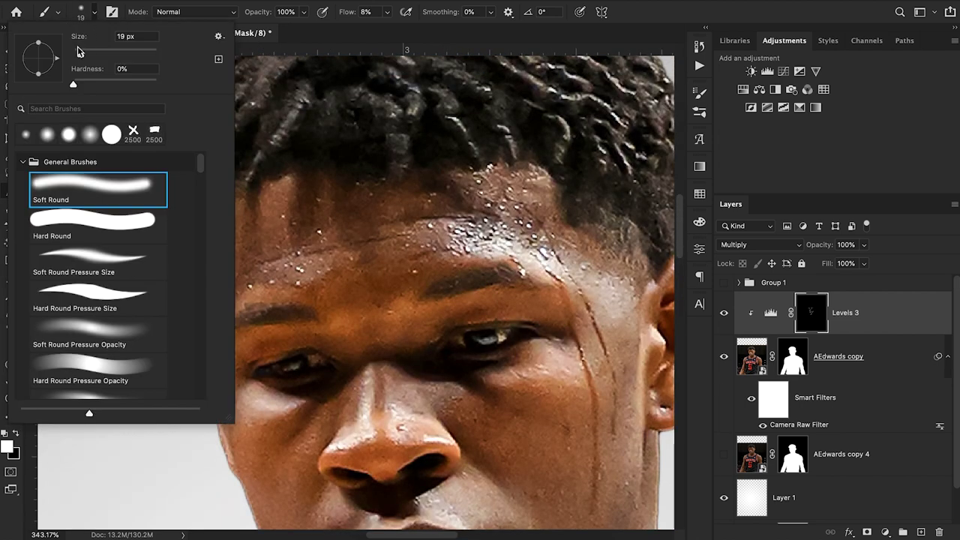
{"action": "left_click_drag", "start_coordinate": [78, 55], "coordinate": [75, 55]}
{"action": "key", "text": "Return"}
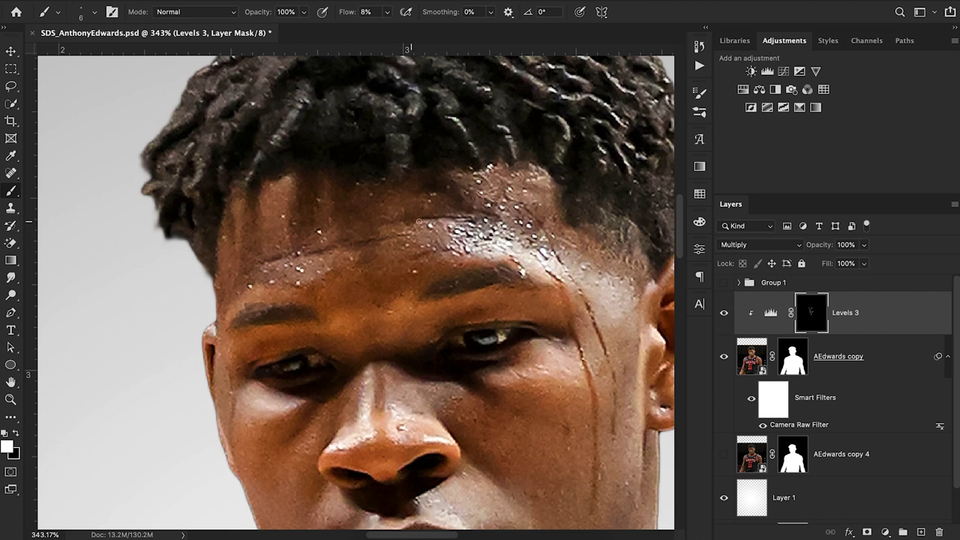
Set the brush size to 9 px and shade the inner shadows of the ear.
{"action": "scroll", "coordinate": [469, 218], "scroll_direction": "right", "scroll_amount": 5}
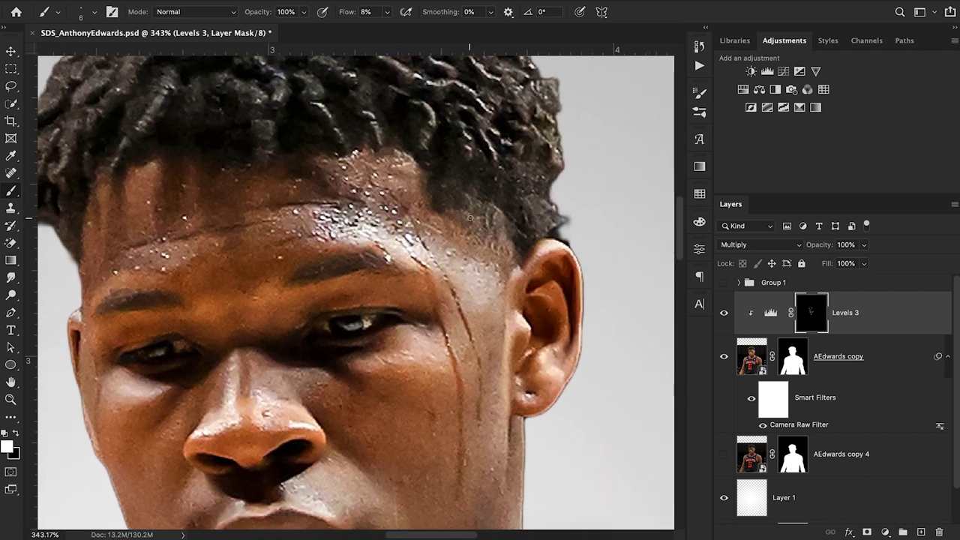
{"action": "left_click", "coordinate": [93, 12]}
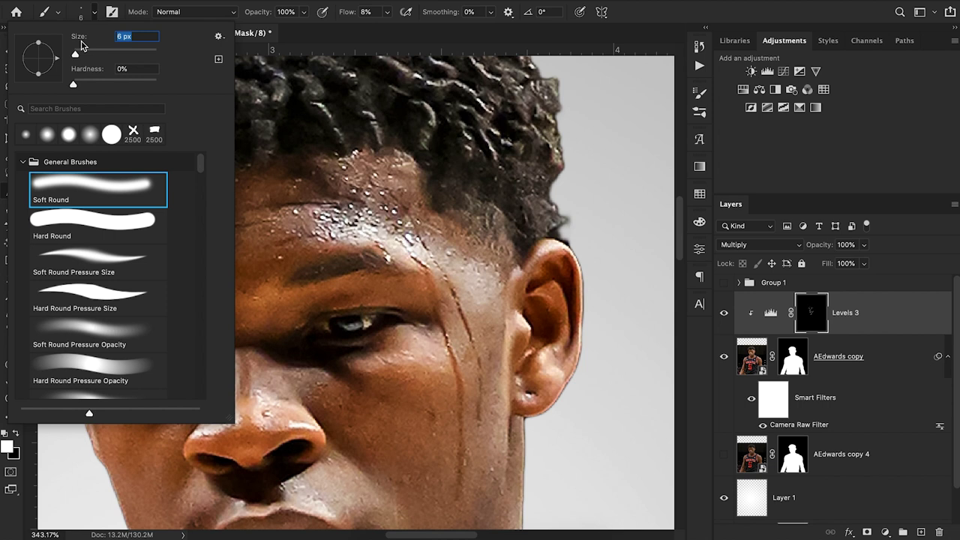
{"action": "type", "text": "9"}
{"action": "key", "text": "Return"}
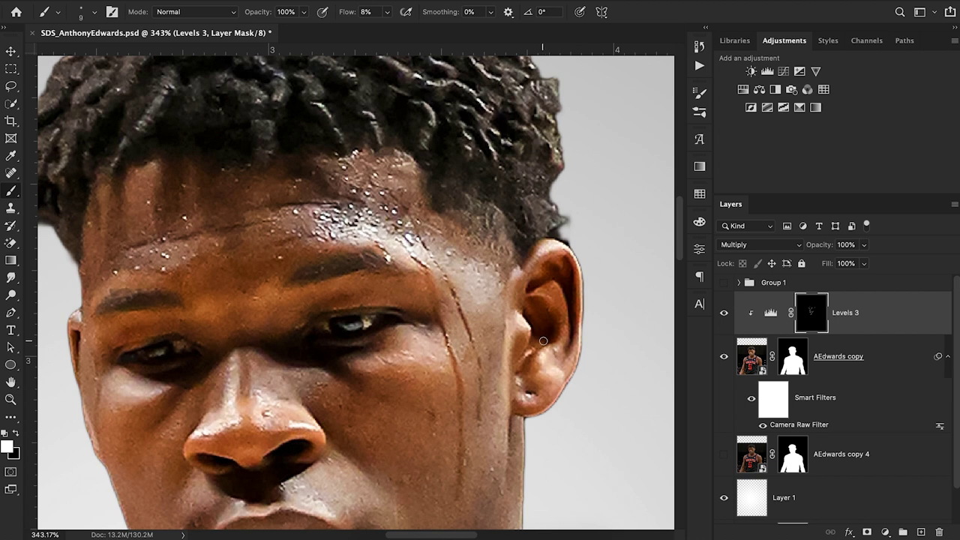
Set the brush size to 23 px and paint shading across the nose on the Levels mask.
{"action": "scroll", "coordinate": [543, 342], "scroll_direction": "left", "scroll_amount": 5}
{"action": "scroll", "coordinate": [543, 341], "scroll_direction": "down", "scroll_amount": 2}
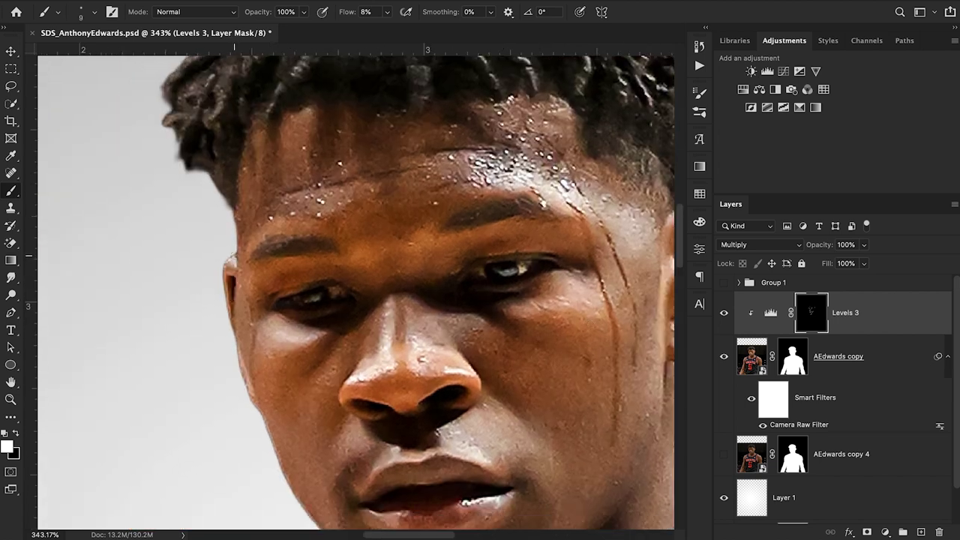
{"action": "scroll", "coordinate": [234, 255], "scroll_direction": "down", "scroll_amount": 5}
{"action": "scroll", "coordinate": [234, 256], "scroll_direction": "right", "scroll_amount": 1}
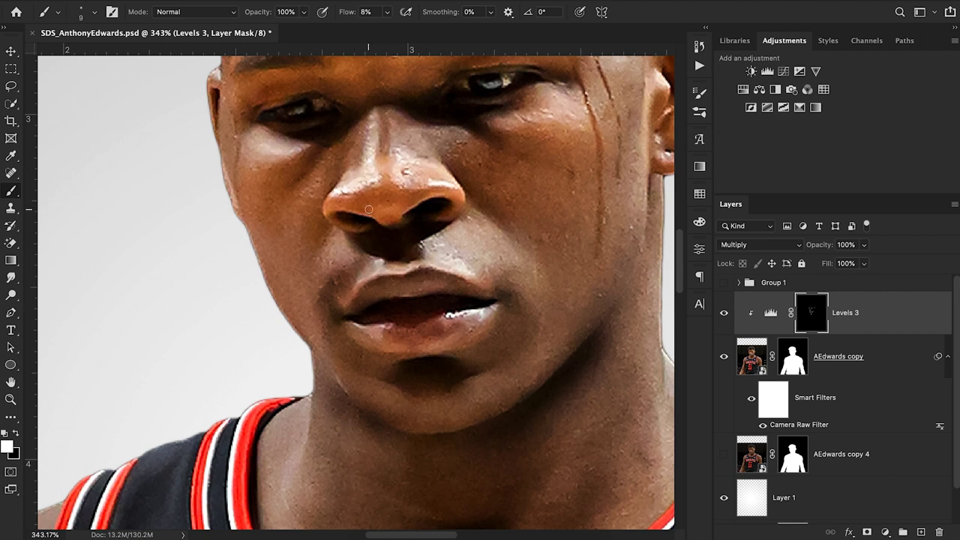
{"action": "left_click", "coordinate": [94, 11]}
{"action": "left_click_drag", "start_coordinate": [77, 54], "coordinate": [83, 54]}
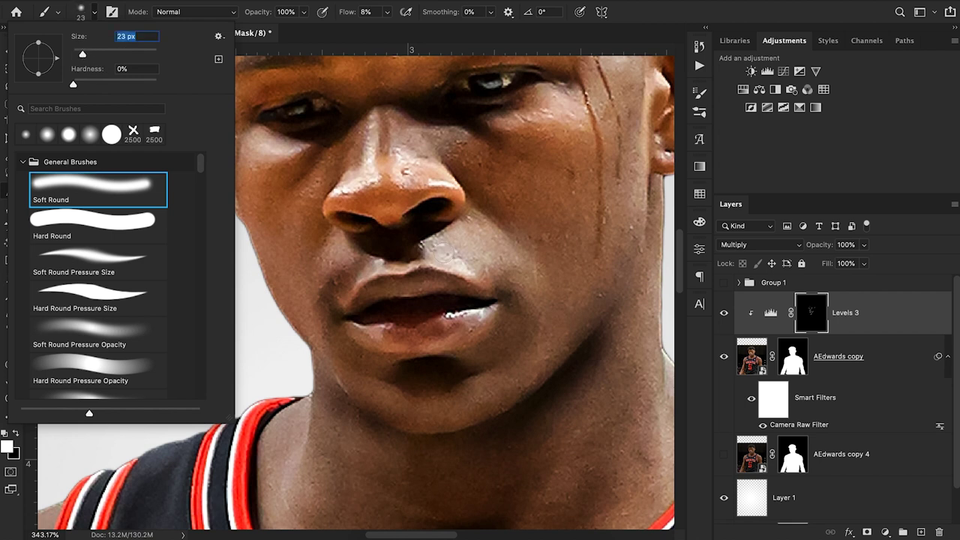
{"action": "key", "text": "Return"}
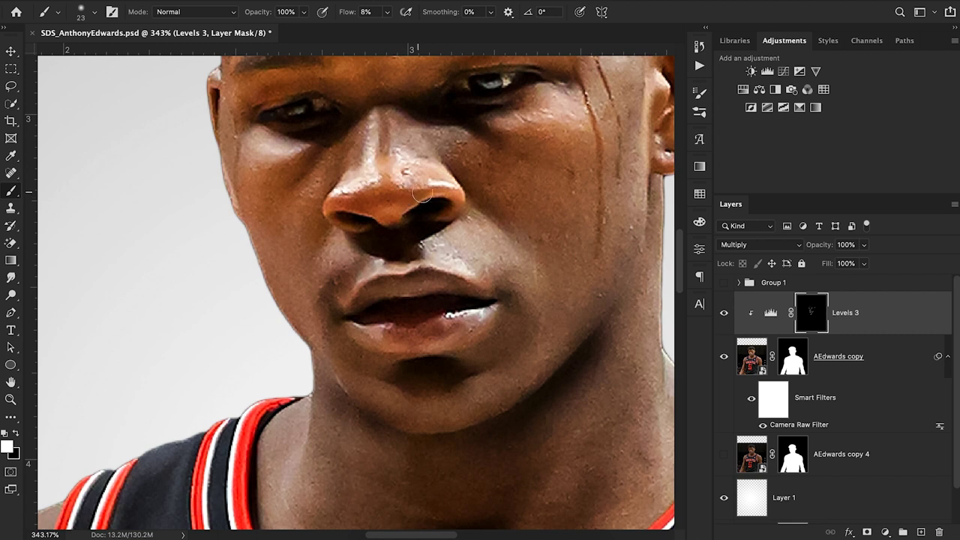
{"action": "mouse_move", "coordinate": [383, 193]}
{"action": "left_mouse_down"}
{"action": "mouse_move", "coordinate": [358, 203]}
{"action": "mouse_move", "coordinate": [402, 198]}
{"action": "mouse_move", "coordinate": [338, 216]}
{"action": "mouse_move", "coordinate": [353, 225]}
{"action": "mouse_move", "coordinate": [339, 217]}
{"action": "mouse_move", "coordinate": [357, 213]}
{"action": "mouse_move", "coordinate": [347, 208]}
{"action": "mouse_move", "coordinate": [389, 197]}
{"action": "mouse_move", "coordinate": [450, 201]}
{"action": "mouse_move", "coordinate": [380, 196]}
{"action": "mouse_move", "coordinate": [383, 128]}
{"action": "mouse_move", "coordinate": [400, 184]}
{"action": "left_mouse_up"}
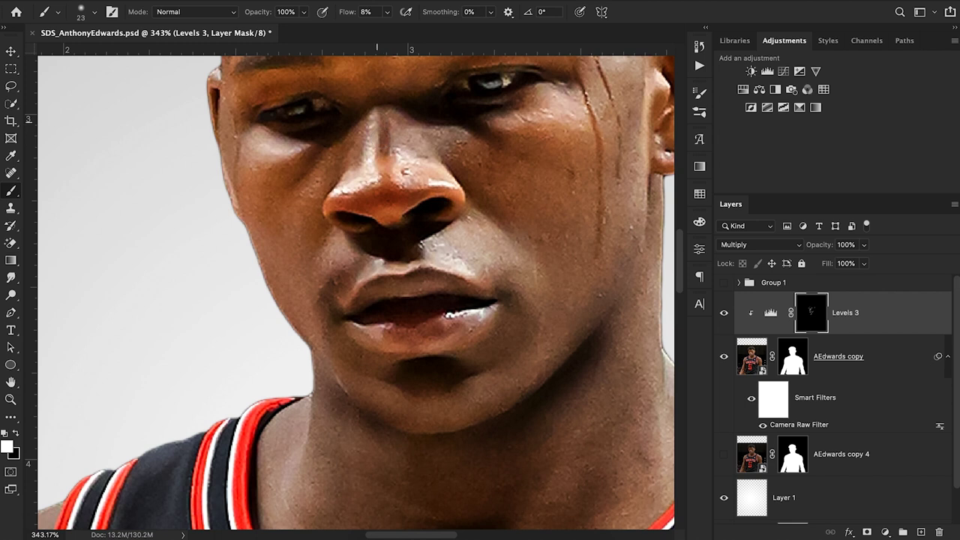
{"action": "mouse_move", "coordinate": [348, 159]}
{"action": "left_mouse_down"}
{"action": "mouse_move", "coordinate": [386, 125]}
{"action": "mouse_move", "coordinate": [402, 138]}
{"action": "mouse_move", "coordinate": [410, 132]}
{"action": "mouse_move", "coordinate": [421, 153]}
{"action": "left_mouse_up"}
Set the brush size to 54 px and darken the inner side of the bare arm where it meets the jersey.
{"action": "scroll", "coordinate": [420, 154], "scroll_direction": "down", "scroll_amount": 2}
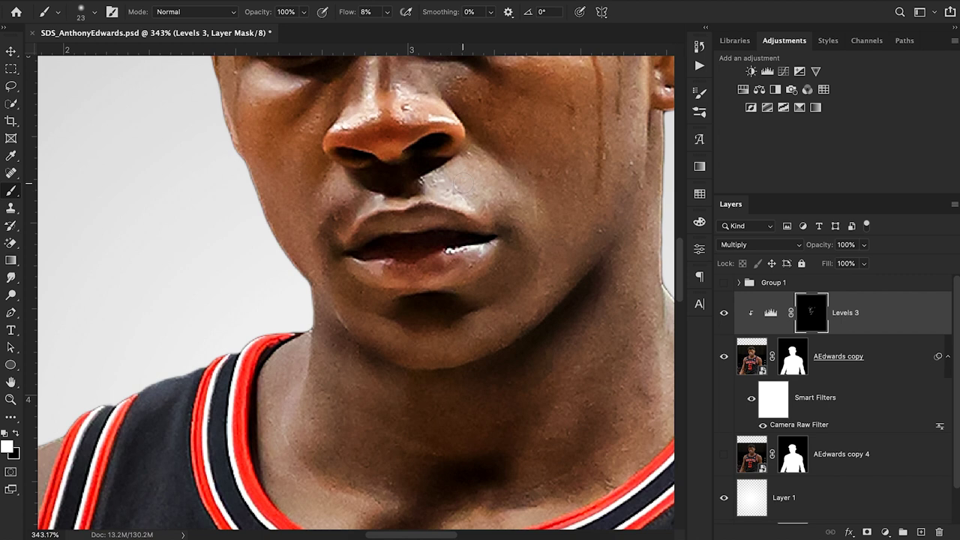
{"action": "scroll", "coordinate": [462, 182], "scroll_direction": "down", "scroll_amount": 4}
{"action": "scroll", "coordinate": [457, 342], "scroll_direction": "down", "scroll_amount": 14}
{"action": "scroll", "coordinate": [457, 341], "scroll_direction": "left", "scroll_amount": 9}
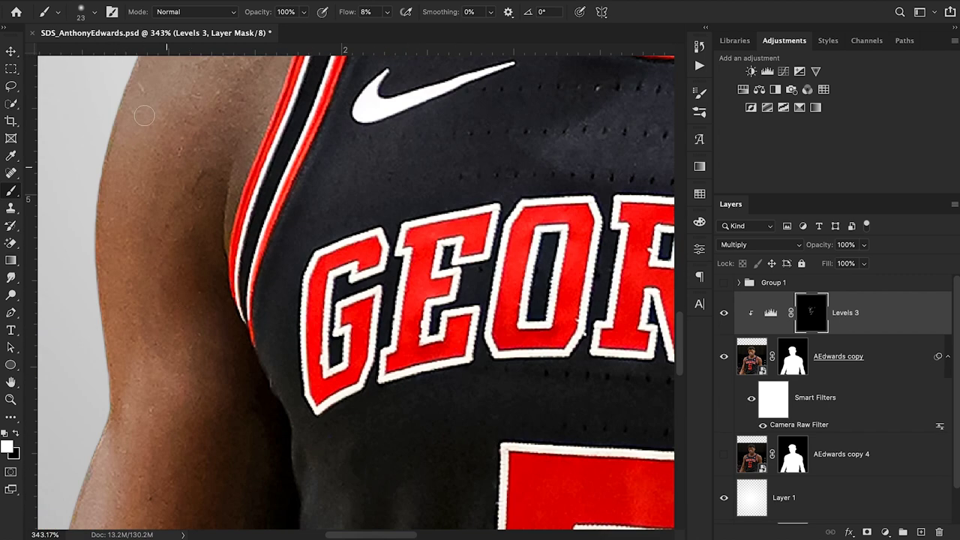
{"action": "left_click", "coordinate": [94, 12]}
{"action": "left_click", "coordinate": [96, 56]}
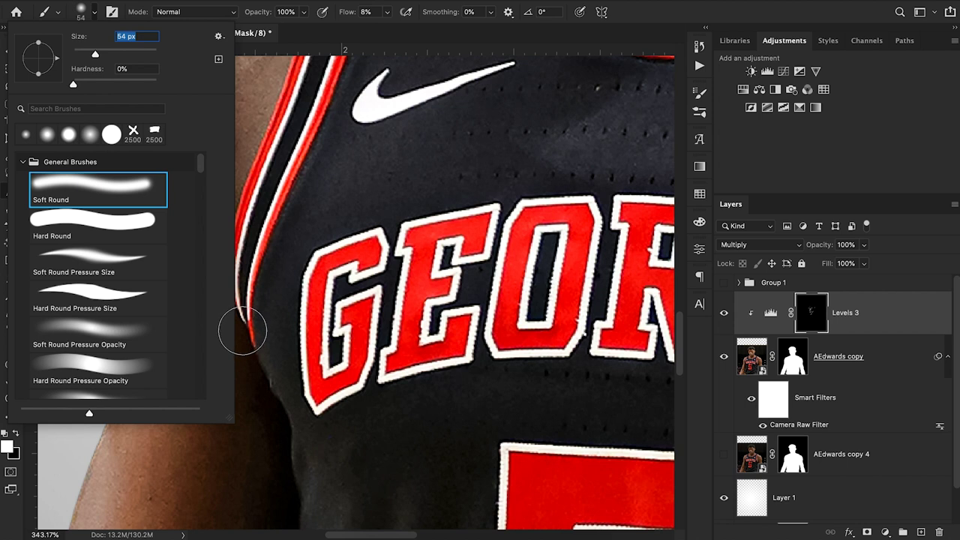
{"action": "key", "text": "Return"}
{"action": "mouse_move", "coordinate": [206, 297]}
{"action": "left_mouse_down"}
{"action": "mouse_move", "coordinate": [218, 350]}
{"action": "mouse_move", "coordinate": [219, 294]}
{"action": "mouse_move", "coordinate": [243, 384]}
{"action": "mouse_move", "coordinate": [212, 177]}
{"action": "mouse_move", "coordinate": [218, 302]}
{"action": "left_mouse_up"}
{"action": "scroll", "coordinate": [250, 460], "scroll_direction": "down", "scroll_amount": 5}
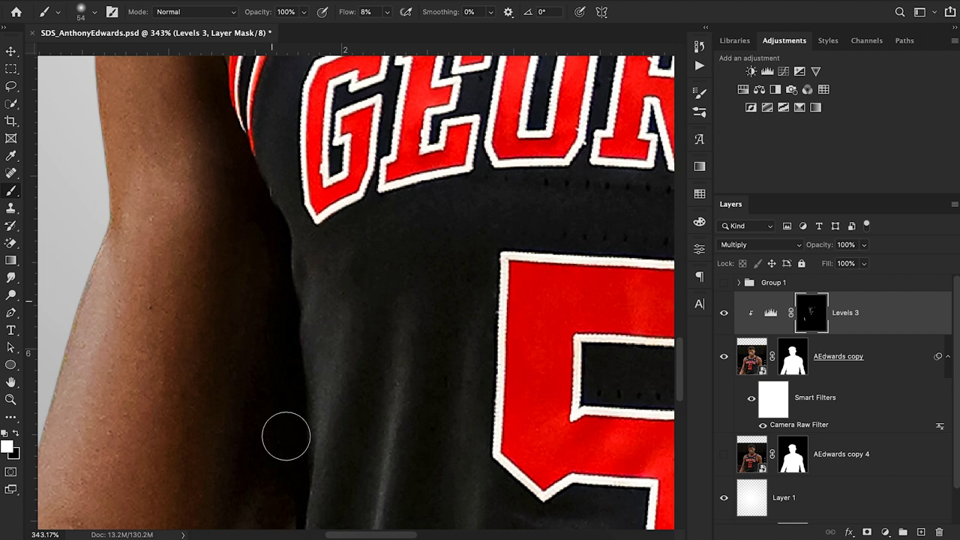
Enlarge the brush to 95 px and deepen the shadow between the bare arm and the jersey down toward the elbow.
{"action": "left_click", "coordinate": [11, 398]}
{"action": "left_click_drag", "start_coordinate": [198, 253], "coordinate": [146, 260]}
{"action": "left_click_drag", "start_coordinate": [207, 255], "coordinate": [198, 257]}
{"action": "key", "text": "b"}
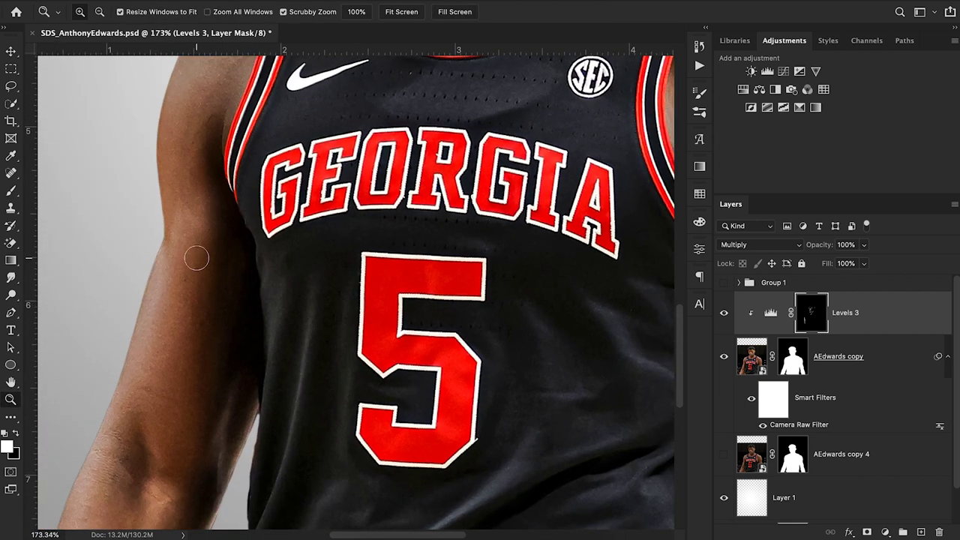
{"action": "left_click", "coordinate": [94, 13]}
{"action": "left_click", "coordinate": [112, 52]}
{"action": "key", "text": "Return"}
{"action": "mouse_move", "coordinate": [244, 414]}
{"action": "left_mouse_down"}
{"action": "mouse_move", "coordinate": [233, 343]}
{"action": "mouse_move", "coordinate": [227, 417]}
{"action": "mouse_move", "coordinate": [219, 297]}
{"action": "mouse_move", "coordinate": [220, 425]}
{"action": "mouse_move", "coordinate": [218, 306]}
{"action": "mouse_move", "coordinate": [250, 395]}
{"action": "left_mouse_up"}
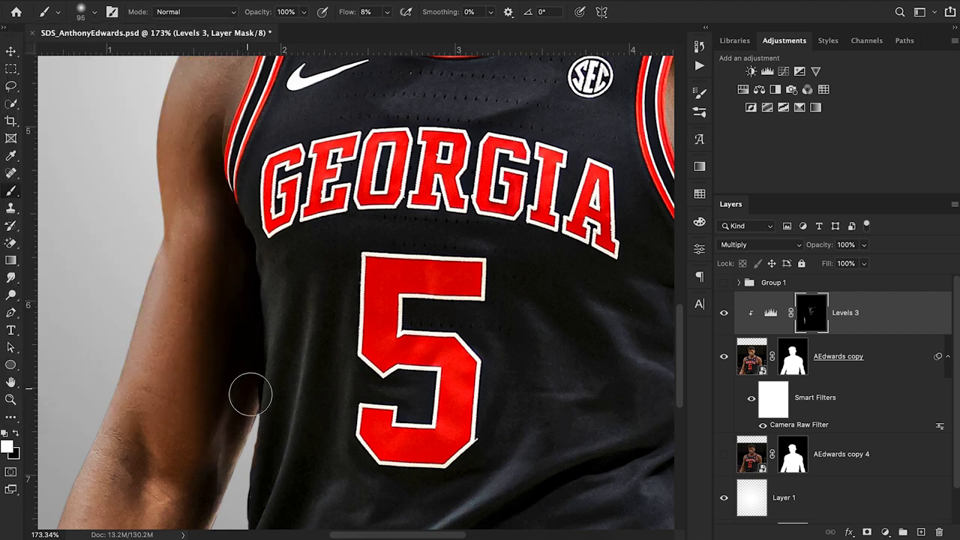
Shade the inner edge of the bare forearm and the elbow crease with the same brush on the Levels mask.
{"action": "scroll", "coordinate": [225, 442], "scroll_direction": "down", "scroll_amount": 5}
{"action": "scroll", "coordinate": [225, 443], "scroll_direction": "left", "scroll_amount": 3}
{"action": "mouse_move", "coordinate": [313, 387]}
{"action": "left_mouse_down"}
{"action": "mouse_move", "coordinate": [313, 352]}
{"action": "mouse_move", "coordinate": [296, 426]}
{"action": "mouse_move", "coordinate": [322, 342]}
{"action": "mouse_move", "coordinate": [286, 455]}
{"action": "mouse_move", "coordinate": [308, 351]}
{"action": "mouse_move", "coordinate": [289, 441]}
{"action": "mouse_move", "coordinate": [293, 367]}
{"action": "mouse_move", "coordinate": [262, 441]}
{"action": "left_mouse_up"}
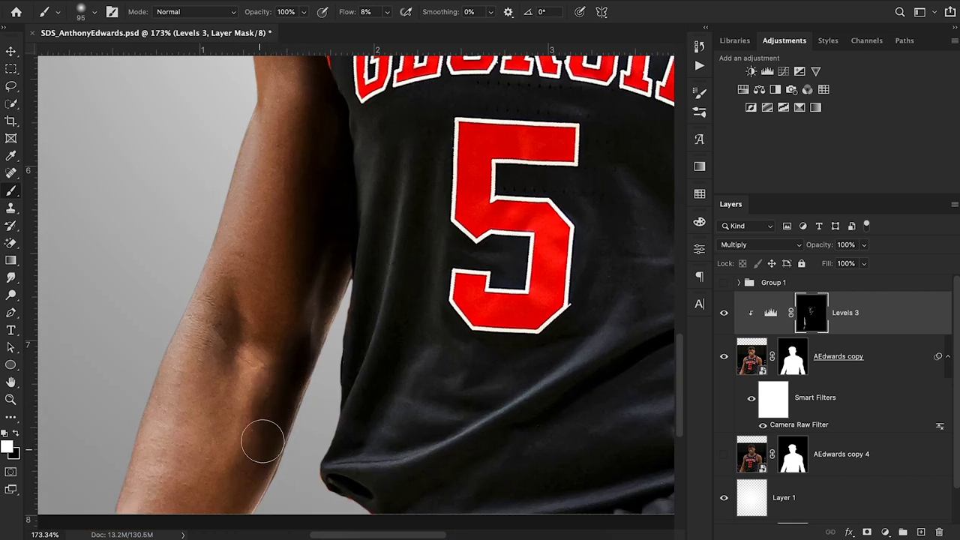
{"action": "scroll", "coordinate": [260, 448], "scroll_direction": "down", "scroll_amount": 5}
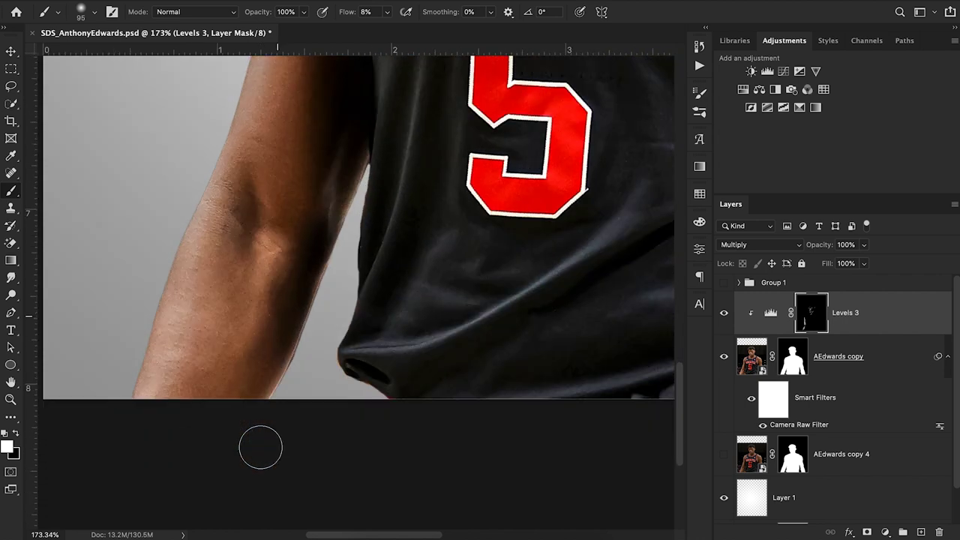
{"action": "mouse_move", "coordinate": [251, 192]}
{"action": "left_mouse_down"}
{"action": "mouse_move", "coordinate": [246, 168]}
{"action": "mouse_move", "coordinate": [252, 240]}
{"action": "mouse_move", "coordinate": [239, 152]}
{"action": "mouse_move", "coordinate": [244, 253]}
{"action": "mouse_move", "coordinate": [245, 201]}
{"action": "mouse_move", "coordinate": [239, 287]}
{"action": "mouse_move", "coordinate": [235, 160]}
{"action": "mouse_move", "coordinate": [226, 302]}
{"action": "mouse_move", "coordinate": [239, 153]}
{"action": "left_mouse_up"}
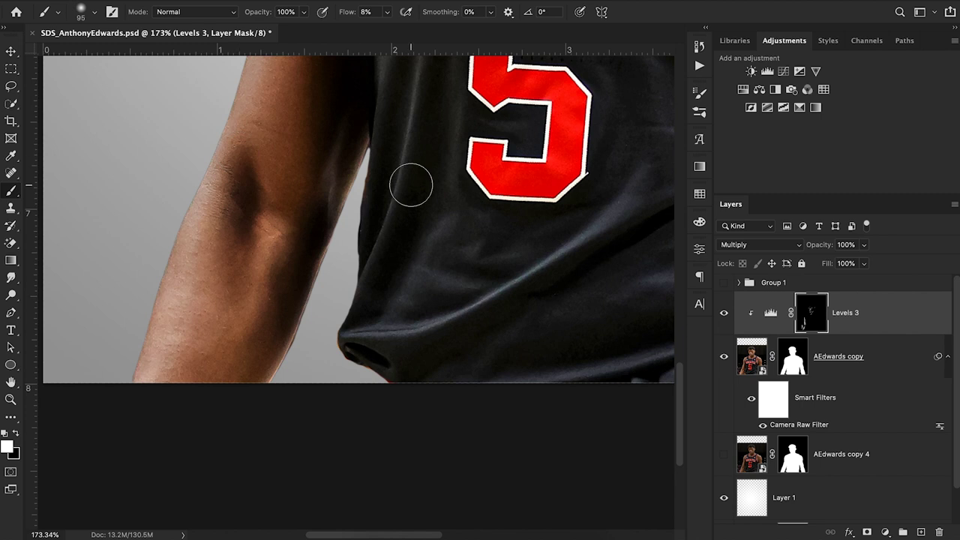
Darken the inner side of the sleeved arm where it meets the jersey with the 95 px brush on the Levels mask.
{"action": "scroll", "coordinate": [407, 183], "scroll_direction": "right", "scroll_amount": 15}
{"action": "scroll", "coordinate": [408, 182], "scroll_direction": "up", "scroll_amount": 4}
{"action": "mouse_move", "coordinate": [323, 199]}
{"action": "left_mouse_down"}
{"action": "mouse_move", "coordinate": [291, 167]}
{"action": "mouse_move", "coordinate": [320, 291]}
{"action": "mouse_move", "coordinate": [271, 135]}
{"action": "mouse_move", "coordinate": [325, 306]}
{"action": "mouse_move", "coordinate": [293, 144]}
{"action": "mouse_move", "coordinate": [335, 242]}
{"action": "mouse_move", "coordinate": [306, 123]}
{"action": "mouse_move", "coordinate": [341, 290]}
{"action": "mouse_move", "coordinate": [342, 352]}
{"action": "mouse_move", "coordinate": [337, 237]}
{"action": "mouse_move", "coordinate": [313, 138]}
{"action": "left_mouse_up"}
{"action": "scroll", "coordinate": [313, 138], "scroll_direction": "up", "scroll_amount": 5}
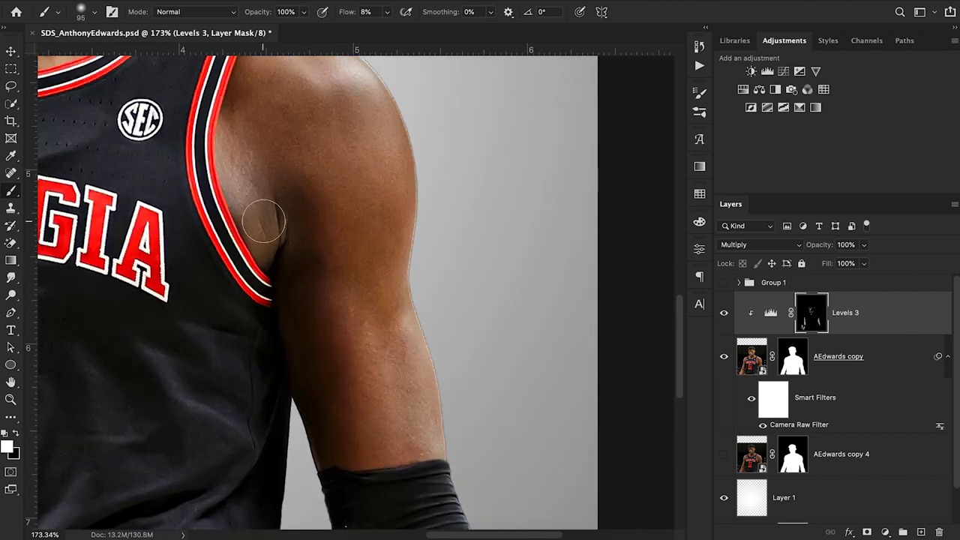
{"action": "scroll", "coordinate": [262, 215], "scroll_direction": "up", "scroll_amount": 1}
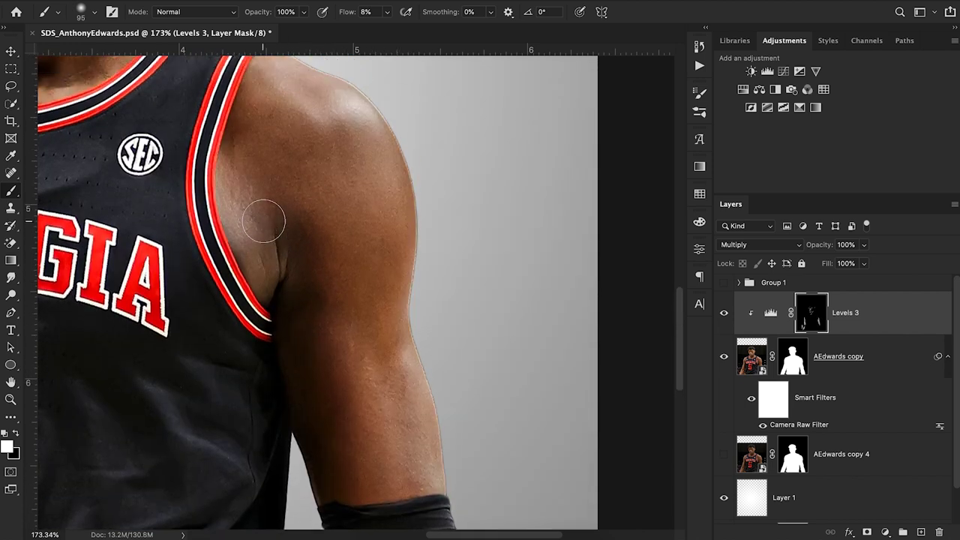
Set the brush size to 12 px for detail work along the armpit creases of the sleeved arm.
{"action": "left_click", "coordinate": [11, 400]}
{"action": "left_click_drag", "start_coordinate": [269, 248], "coordinate": [337, 249]}
{"action": "key", "text": "b"}
{"action": "left_click", "coordinate": [85, 11]}
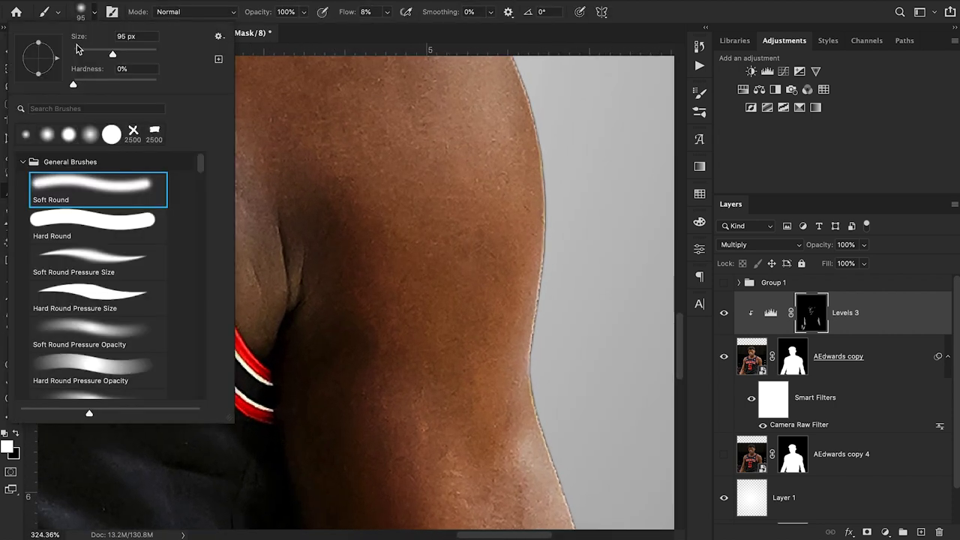
{"action": "left_click", "coordinate": [83, 54]}
{"action": "left_click", "coordinate": [78, 55]}
{"action": "key", "text": "Return"}
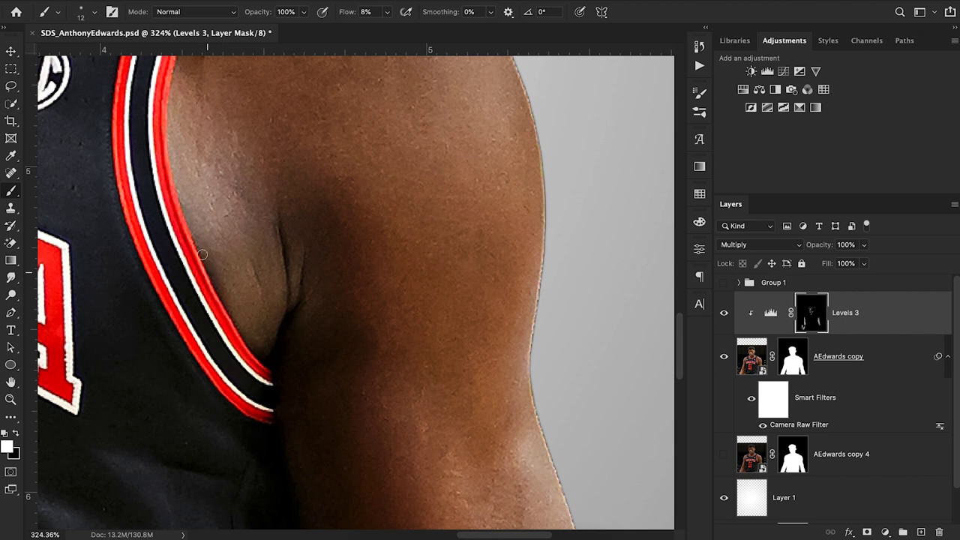
Set the brush size to 49 px and paint shading on the shoulder beside the jersey strap and below the shoulder highlight.
{"action": "scroll", "coordinate": [166, 168], "scroll_direction": "up", "scroll_amount": 5}
{"action": "scroll", "coordinate": [166, 169], "scroll_direction": "left", "scroll_amount": 1}
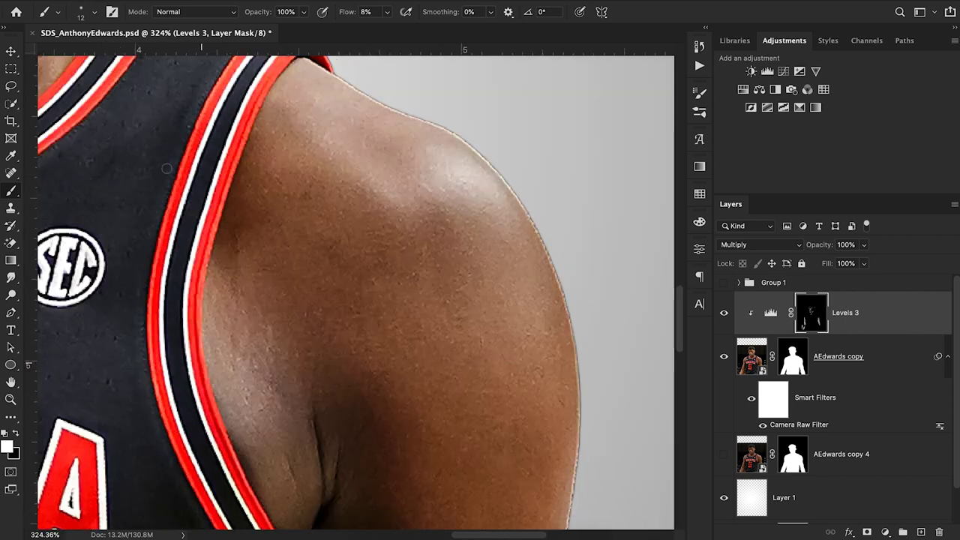
{"action": "left_click", "coordinate": [94, 12]}
{"action": "left_click", "coordinate": [93, 51]}
{"action": "mouse_move", "coordinate": [255, 225]}
{"action": "left_mouse_down"}
{"action": "mouse_move", "coordinate": [222, 268]}
{"action": "mouse_move", "coordinate": [238, 220]}
{"action": "mouse_move", "coordinate": [237, 231]}
{"action": "mouse_move", "coordinate": [248, 224]}
{"action": "mouse_move", "coordinate": [264, 145]}
{"action": "mouse_move", "coordinate": [265, 207]}
{"action": "mouse_move", "coordinate": [274, 199]}
{"action": "mouse_move", "coordinate": [284, 216]}
{"action": "mouse_move", "coordinate": [292, 206]}
{"action": "mouse_move", "coordinate": [448, 266]}
{"action": "mouse_move", "coordinate": [437, 230]}
{"action": "mouse_move", "coordinate": [445, 255]}
{"action": "mouse_move", "coordinate": [394, 181]}
{"action": "mouse_move", "coordinate": [448, 268]}
{"action": "mouse_move", "coordinate": [452, 306]}
{"action": "left_mouse_up"}
Shade both sides of the neck above the jersey collar with the 49 px brush on the Levels mask.
{"action": "scroll", "coordinate": [108, 251], "scroll_direction": "left", "scroll_amount": 10}
{"action": "scroll", "coordinate": [108, 250], "scroll_direction": "up", "scroll_amount": 5}
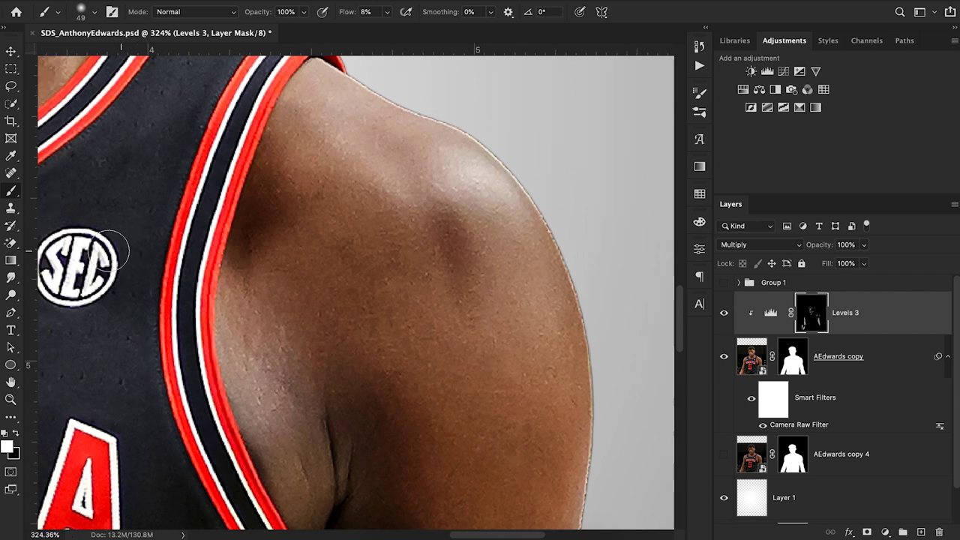
{"action": "scroll", "coordinate": [108, 251], "scroll_direction": "left", "scroll_amount": 5}
{"action": "scroll", "coordinate": [109, 250], "scroll_direction": "up", "scroll_amount": 6}
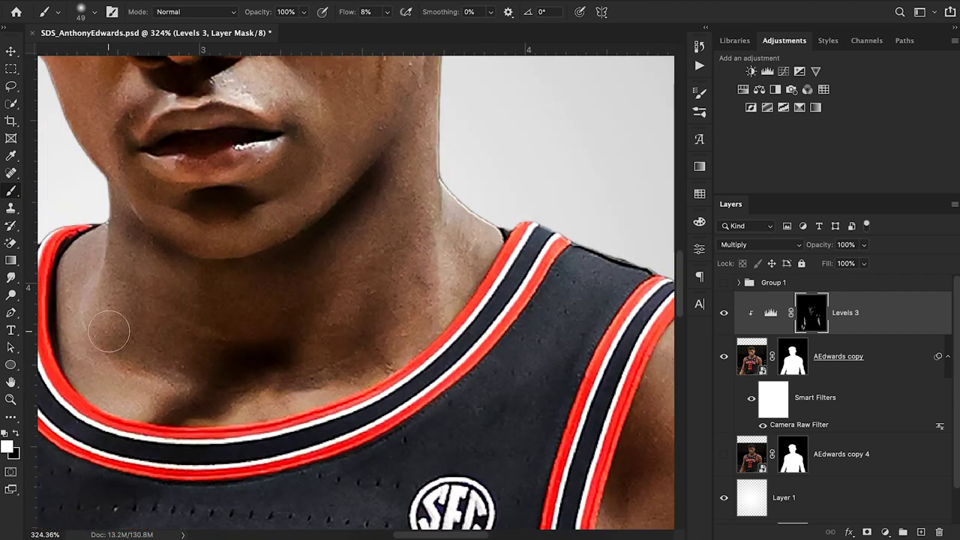
{"action": "scroll", "coordinate": [112, 315], "scroll_direction": "left", "scroll_amount": 2}
{"action": "mouse_move", "coordinate": [161, 283]}
{"action": "left_mouse_down"}
{"action": "mouse_move", "coordinate": [167, 219]}
{"action": "mouse_move", "coordinate": [162, 295]}
{"action": "left_mouse_up"}
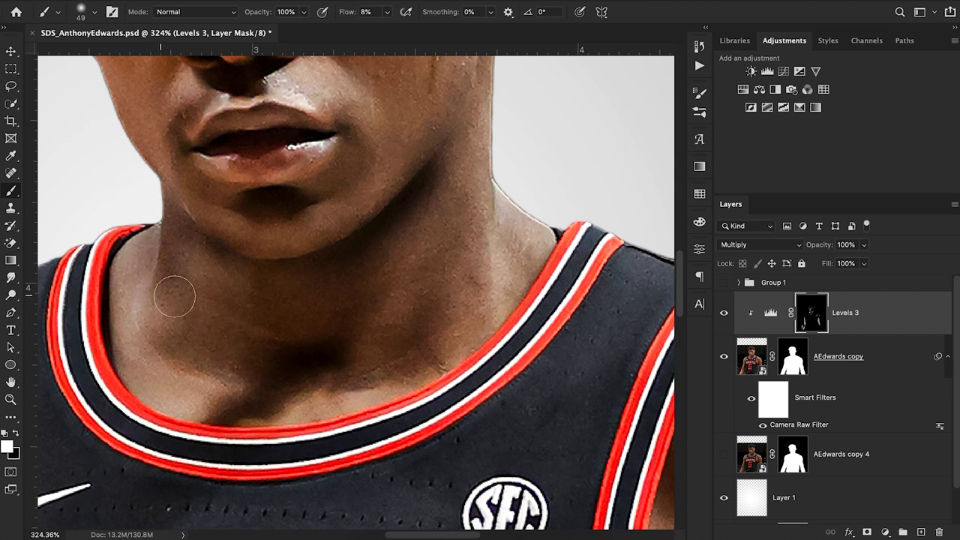
{"action": "left_click_drag", "start_coordinate": [488, 201], "coordinate": [487, 219]}
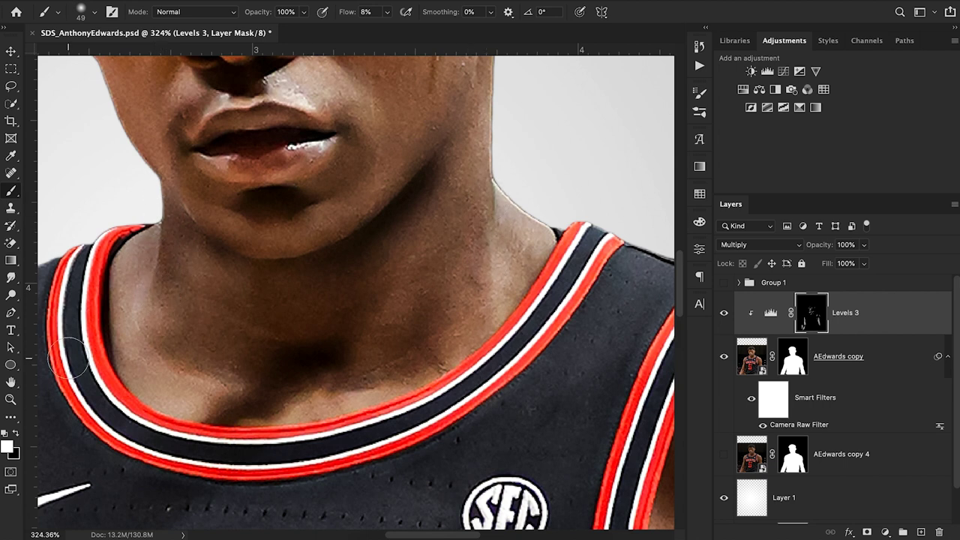
Compare the whole player with and without the painted shading by toggling the Levels 3 layer's visibility.
{"action": "left_click", "coordinate": [11, 398]}
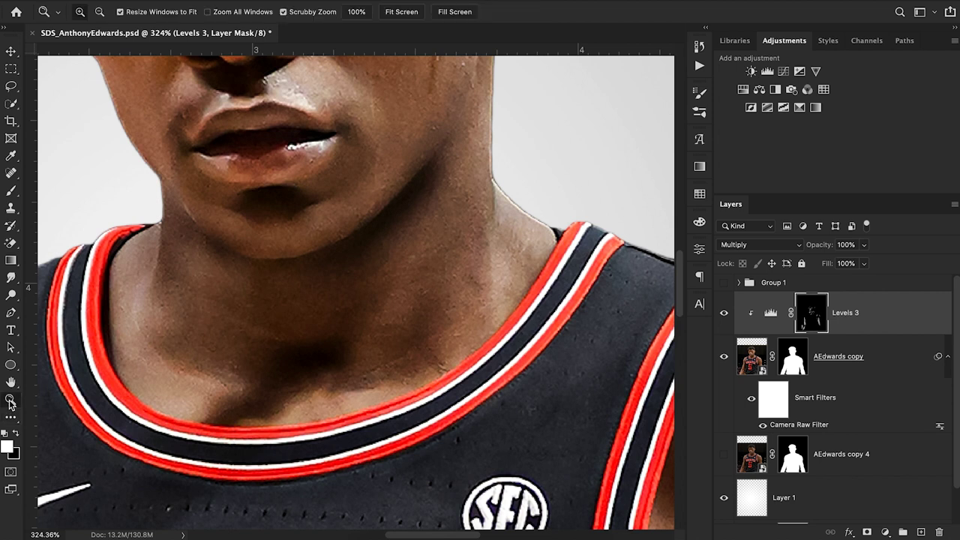
{"action": "left_click_drag", "start_coordinate": [389, 279], "coordinate": [328, 271]}
{"action": "left_click", "coordinate": [11, 53]}
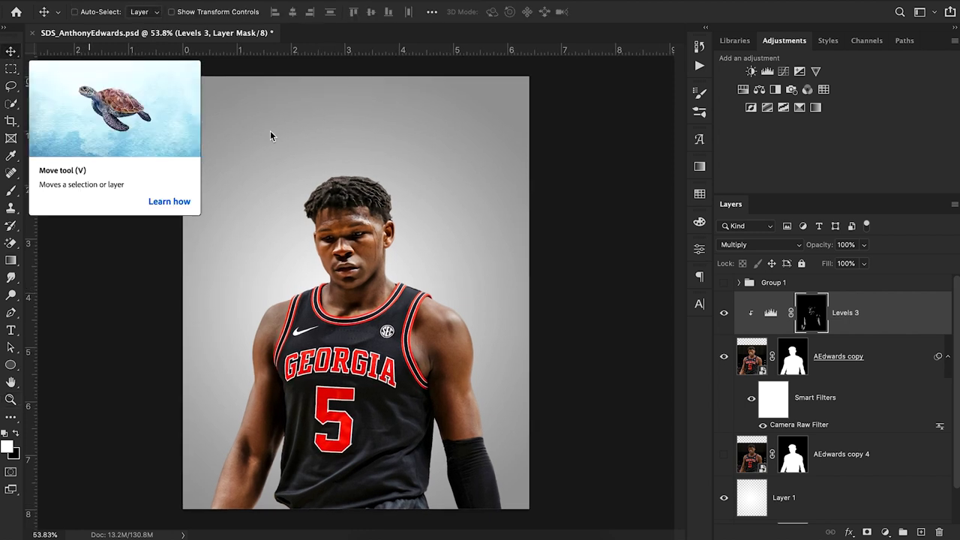
{"action": "left_click", "coordinate": [724, 314]}
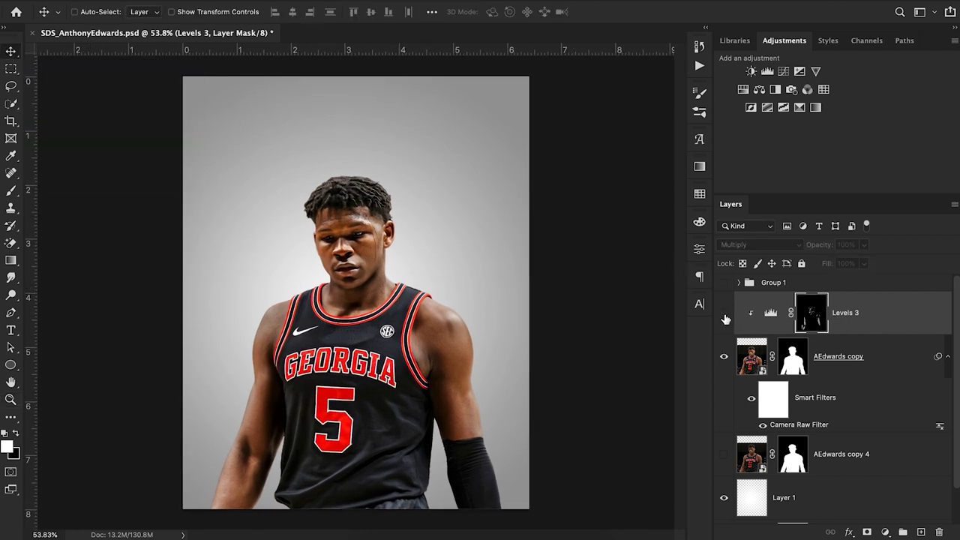
{"action": "left_click", "coordinate": [724, 313]}
{"action": "left_click", "coordinate": [724, 315]}
{"action": "left_click", "coordinate": [725, 315]}
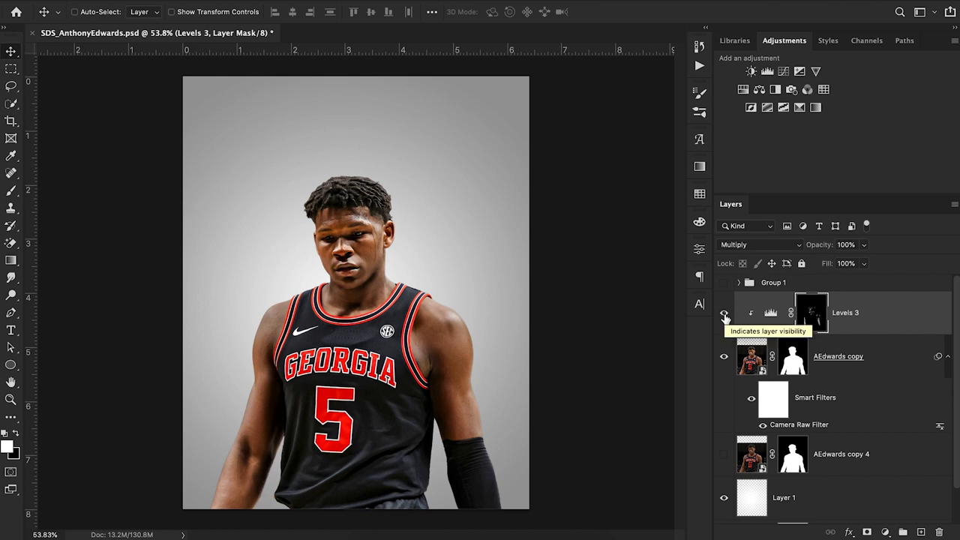
{"action": "left_click", "coordinate": [724, 315]}
{"action": "left_click", "coordinate": [724, 315]}
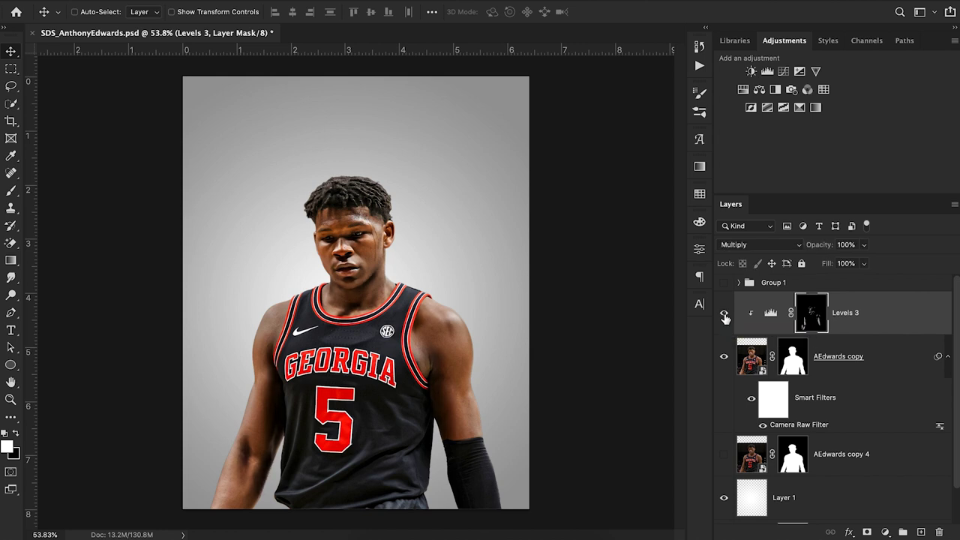
Add a second Levels adjustment above the shading layer, clip it to the player, and set its blend mode to Screen.
{"action": "left_click", "coordinate": [899, 321]}
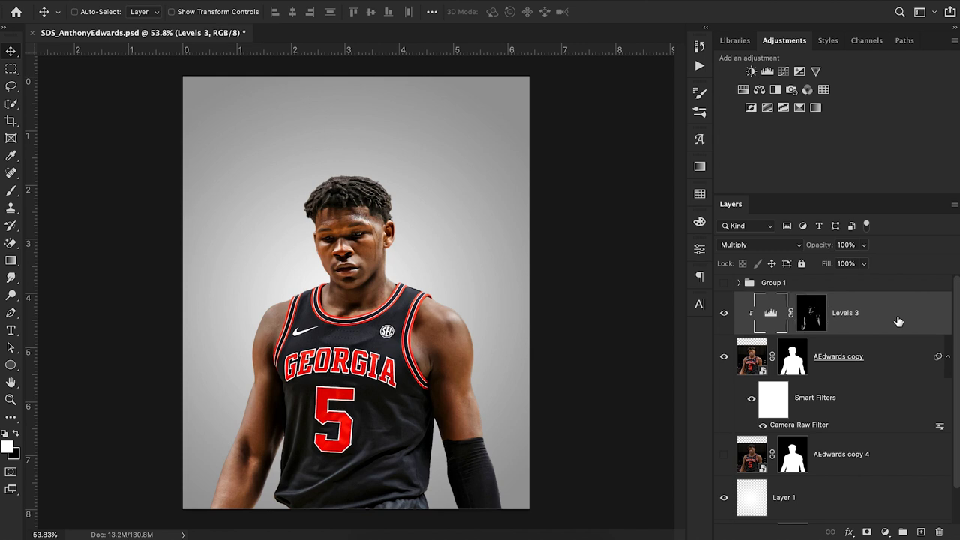
{"action": "left_click", "coordinate": [768, 71]}
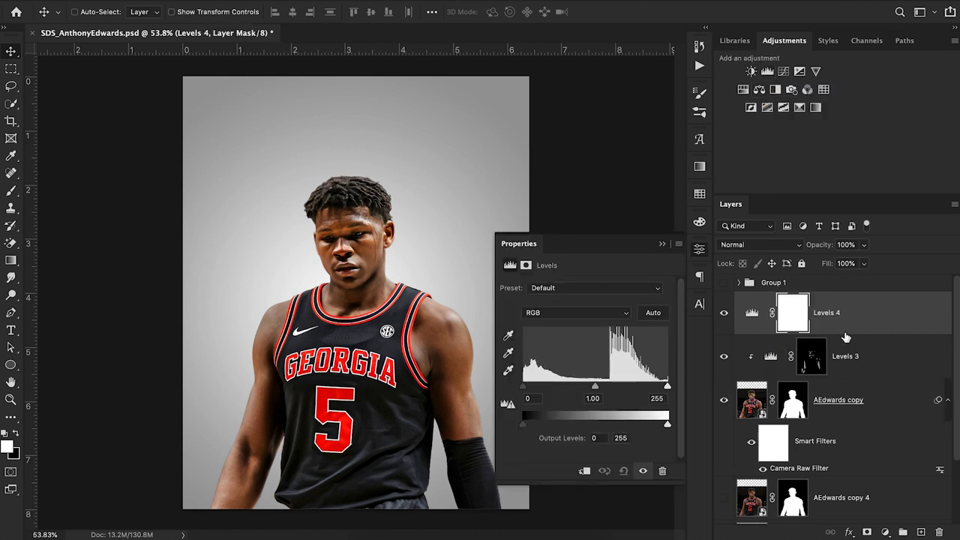
{"action": "left_click", "coordinate": [735, 245]}
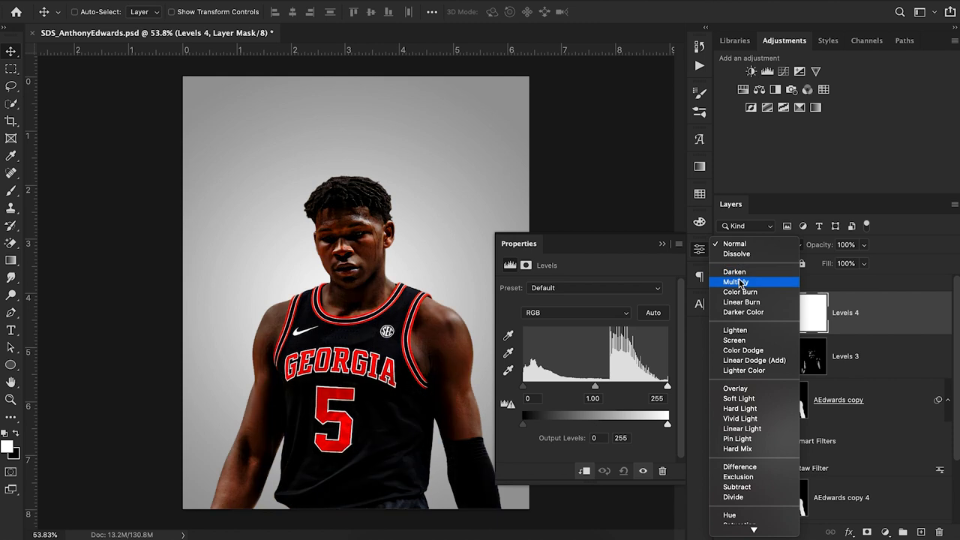
{"action": "left_click", "coordinate": [744, 341]}
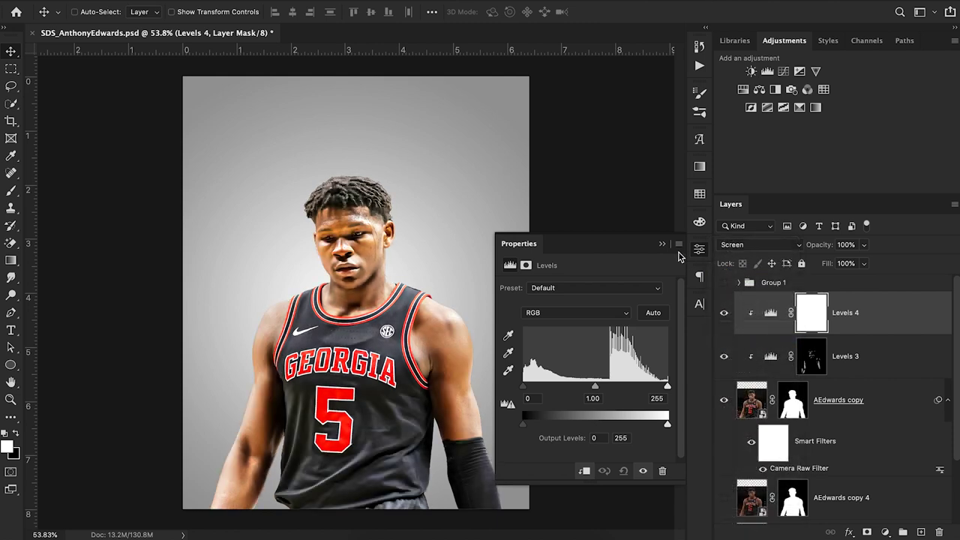
{"action": "left_click", "coordinate": [661, 243]}
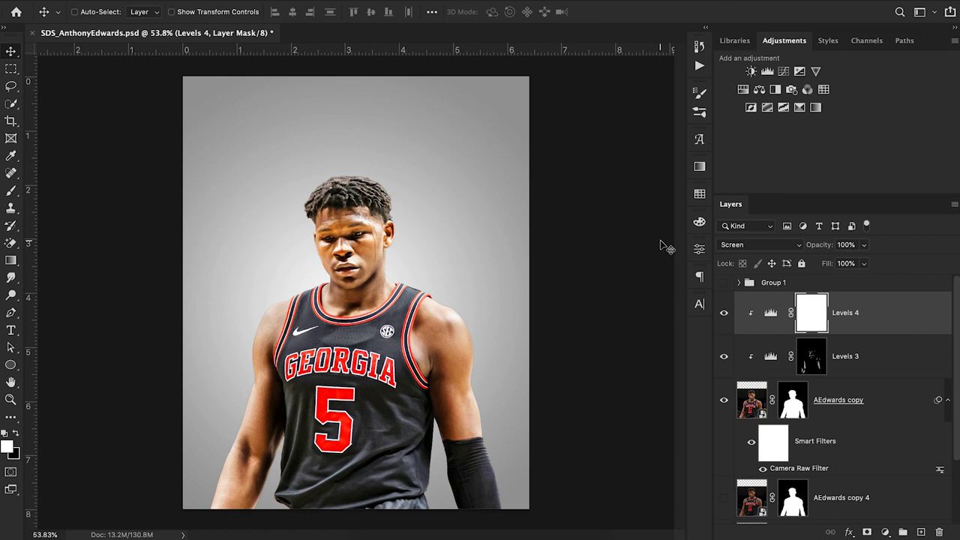
Invert the new Screen Levels mask to black and target it for painting.
{"action": "left_click", "coordinate": [817, 321], "text": "alt"}
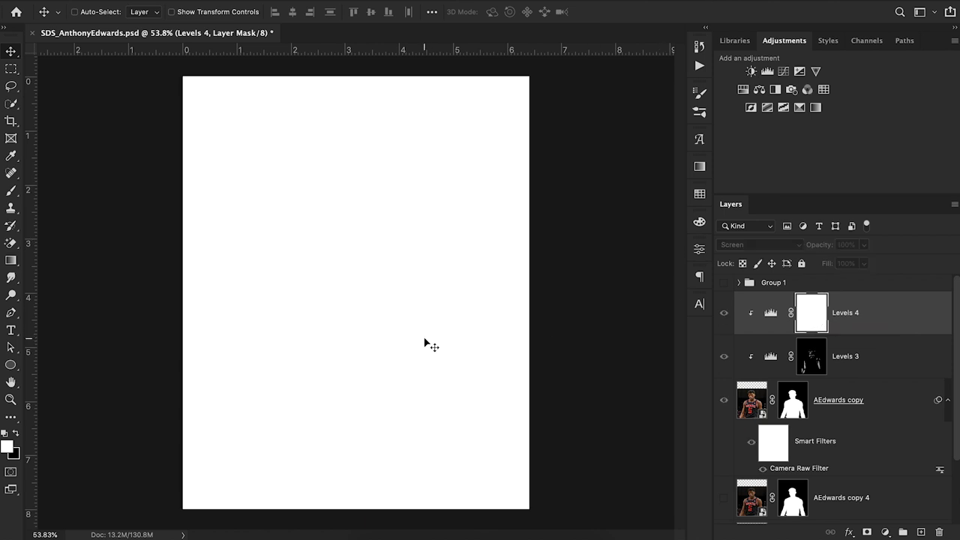
{"action": "key", "text": "super+i"}
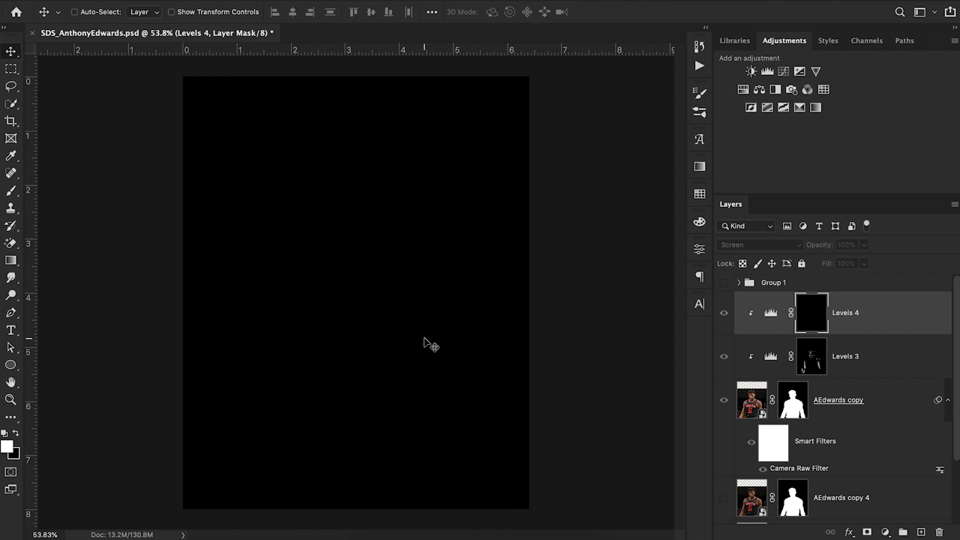
{"action": "left_click", "coordinate": [770, 315]}
{"action": "left_click", "coordinate": [820, 317]}
Paint highlights across the forehead and hair with the 49 px white brush on the Screen Levels mask.
{"action": "key", "text": "b"}
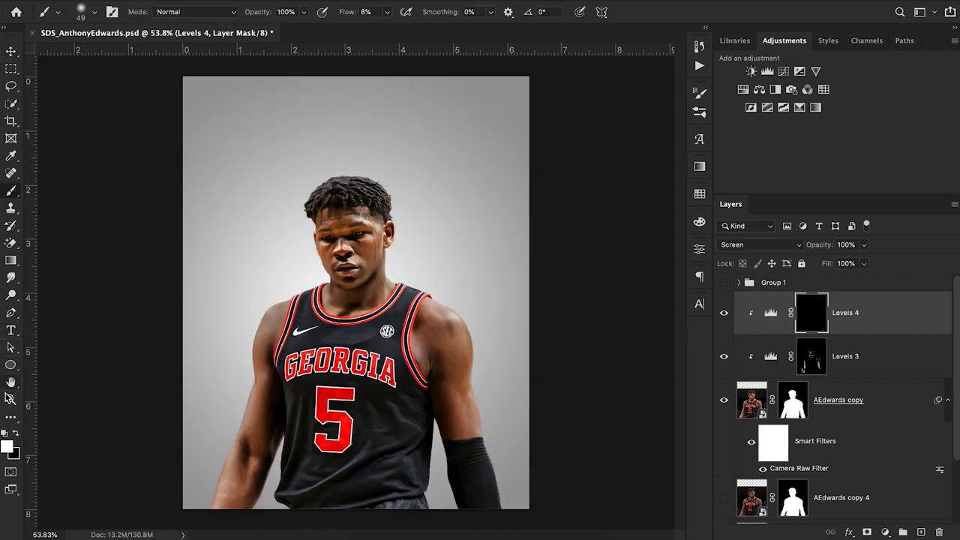
{"action": "key", "text": "z"}
{"action": "left_click_drag", "start_coordinate": [344, 208], "coordinate": [430, 207]}
{"action": "key", "text": "b"}
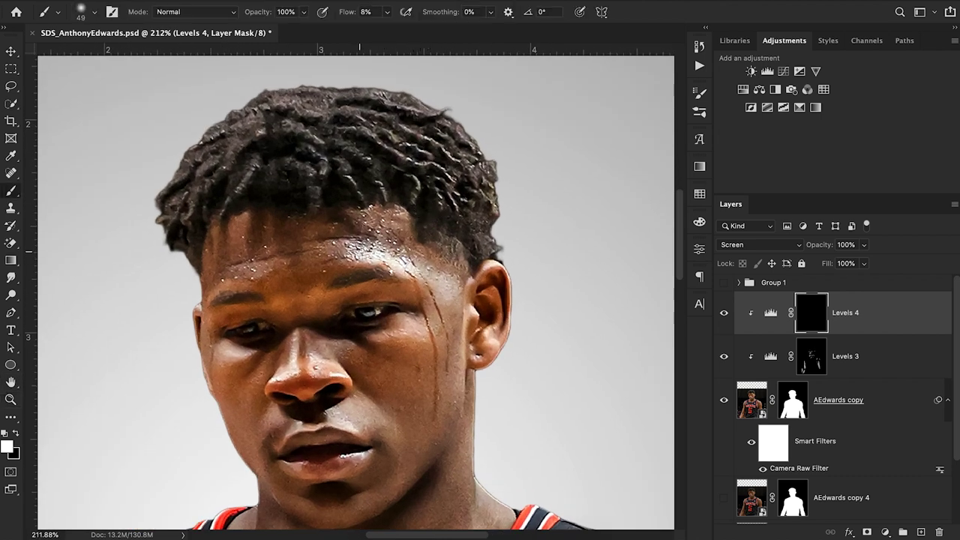
{"action": "mouse_move", "coordinate": [214, 270]}
{"action": "left_mouse_down"}
{"action": "mouse_move", "coordinate": [228, 282]}
{"action": "mouse_move", "coordinate": [213, 287]}
{"action": "mouse_move", "coordinate": [267, 260]}
{"action": "mouse_move", "coordinate": [386, 275]}
{"action": "mouse_move", "coordinate": [300, 251]}
{"action": "mouse_move", "coordinate": [407, 193]}
{"action": "left_mouse_up"}
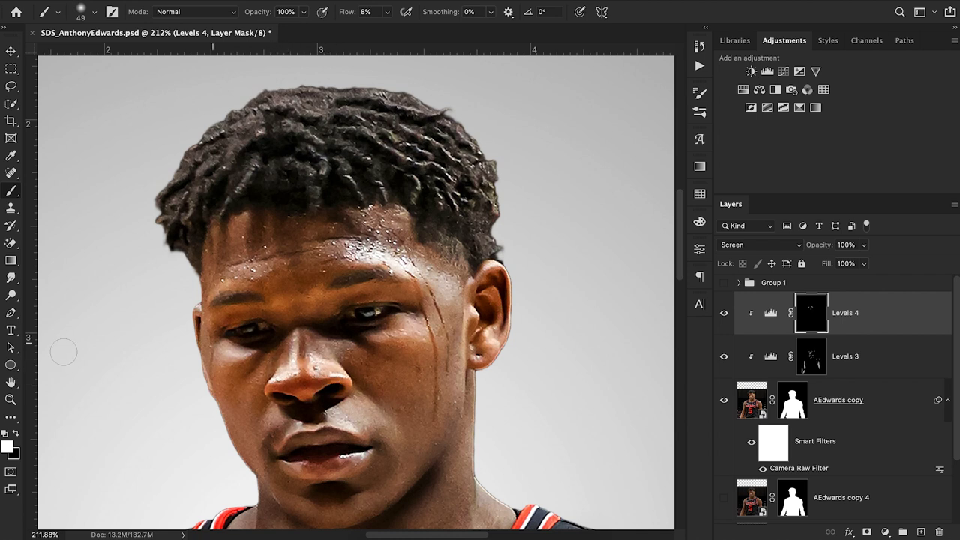
Set the brush size to 17 px and brighten the highlights along the edge of the upper lip.
{"action": "left_click", "coordinate": [10, 398]}
{"action": "left_click_drag", "start_coordinate": [249, 377], "coordinate": [292, 376]}
{"action": "key", "text": "b"}
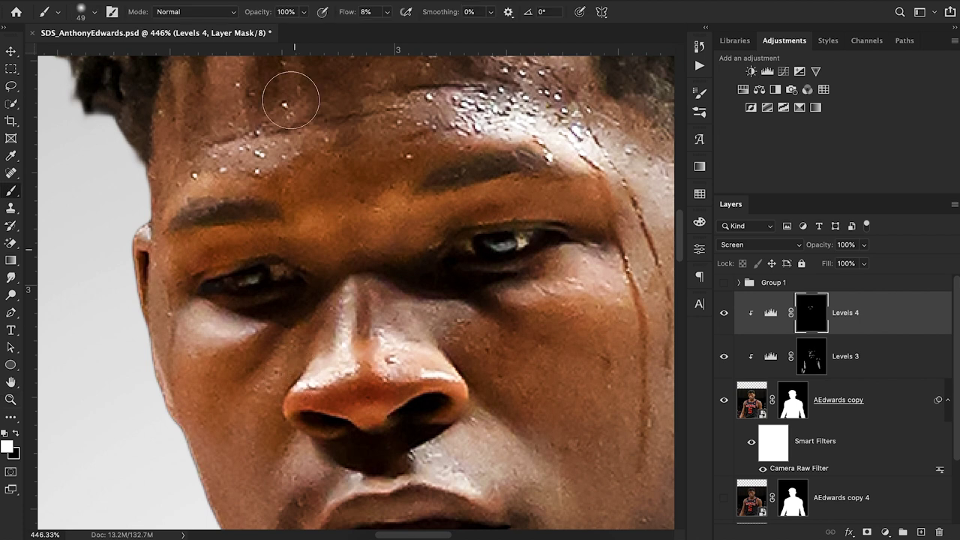
{"action": "left_click", "coordinate": [82, 12]}
{"action": "left_click_drag", "start_coordinate": [87, 50], "coordinate": [79, 54]}
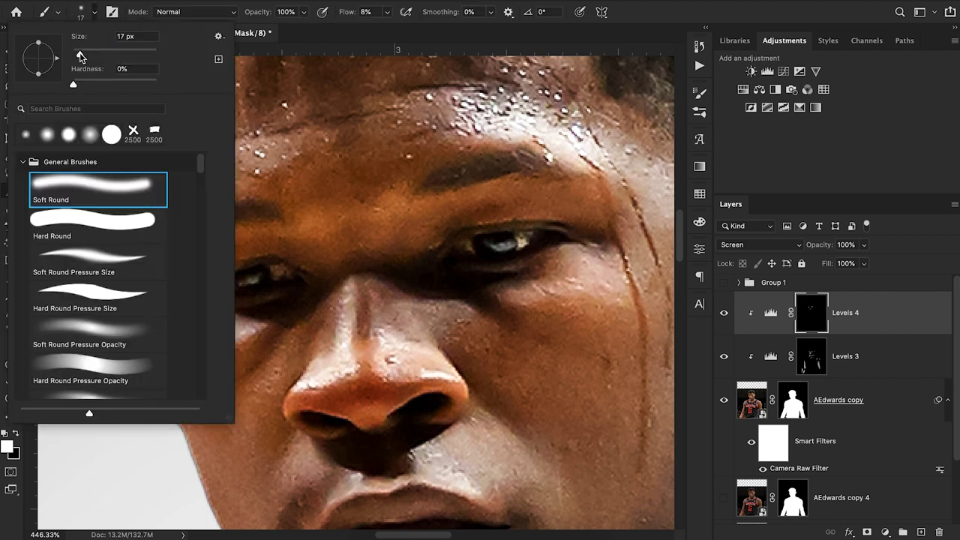
{"action": "key", "text": "Return"}
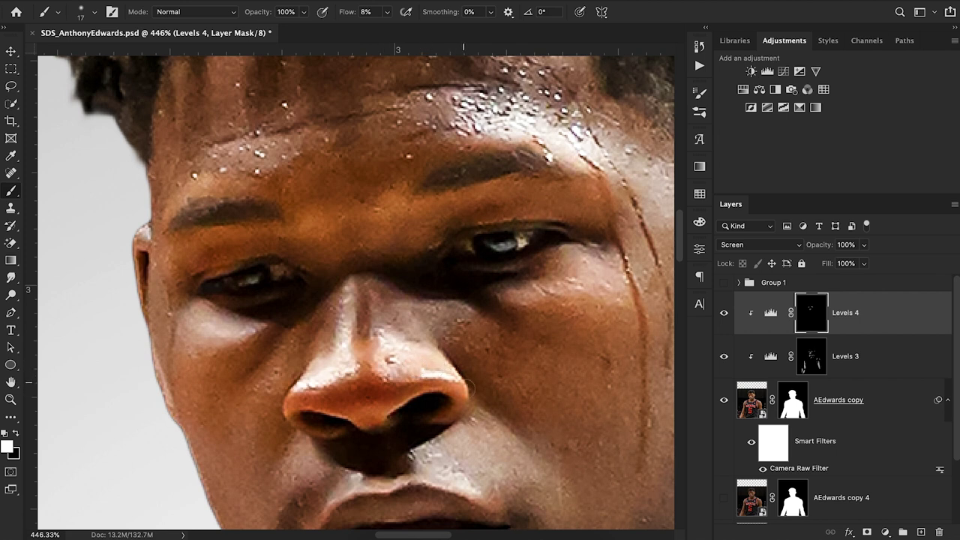
{"action": "scroll", "coordinate": [375, 450], "scroll_direction": "down", "scroll_amount": 5}
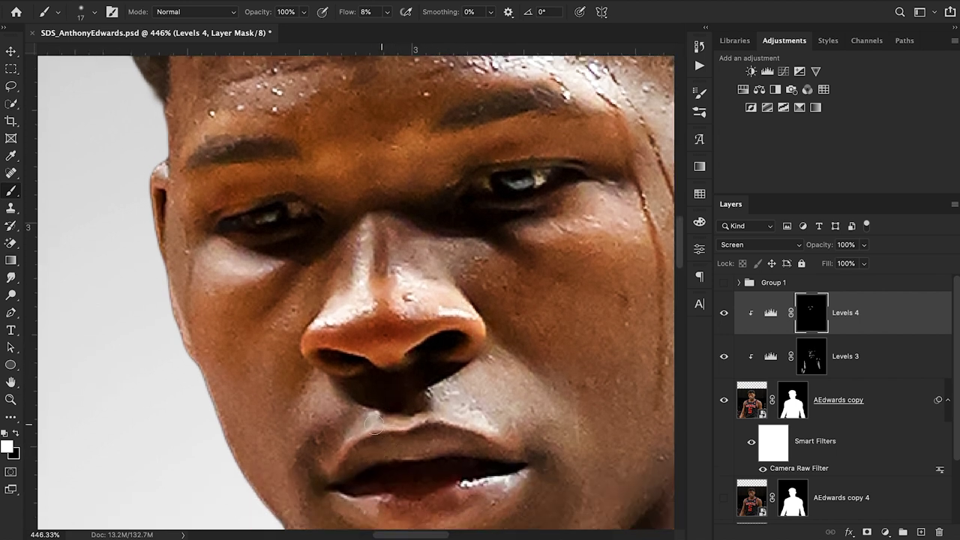
{"action": "left_click_drag", "start_coordinate": [384, 410], "coordinate": [342, 432]}
{"action": "mouse_move", "coordinate": [409, 412]}
{"action": "left_mouse_down"}
{"action": "mouse_move", "coordinate": [429, 412]}
{"action": "mouse_move", "coordinate": [413, 405]}
{"action": "mouse_move", "coordinate": [485, 426]}
{"action": "left_mouse_up"}
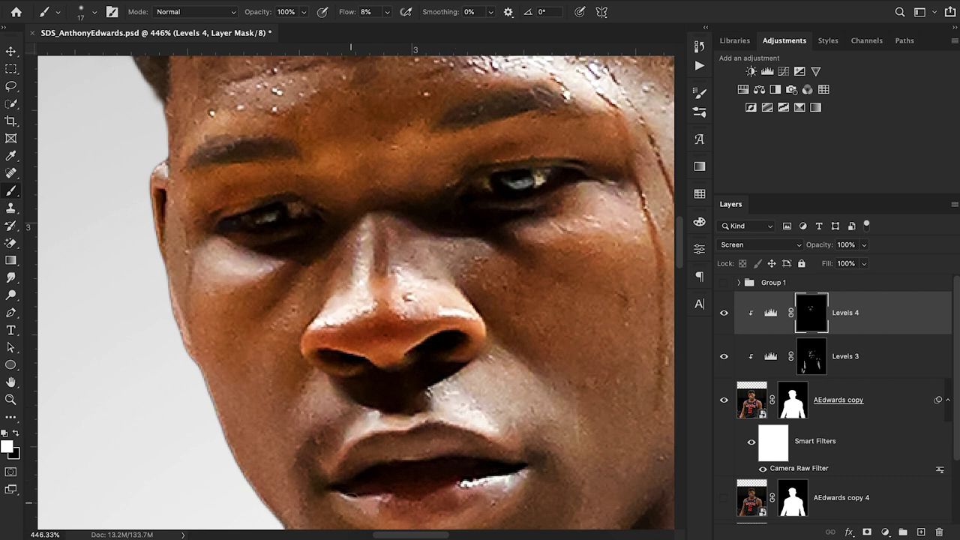
Brighten the upper cheeks beneath both eyes with the 17 px brush on the Screen Levels mask.
{"action": "scroll", "coordinate": [349, 504], "scroll_direction": "down", "scroll_amount": 3}
{"action": "scroll", "coordinate": [374, 504], "scroll_direction": "right", "scroll_amount": 5}
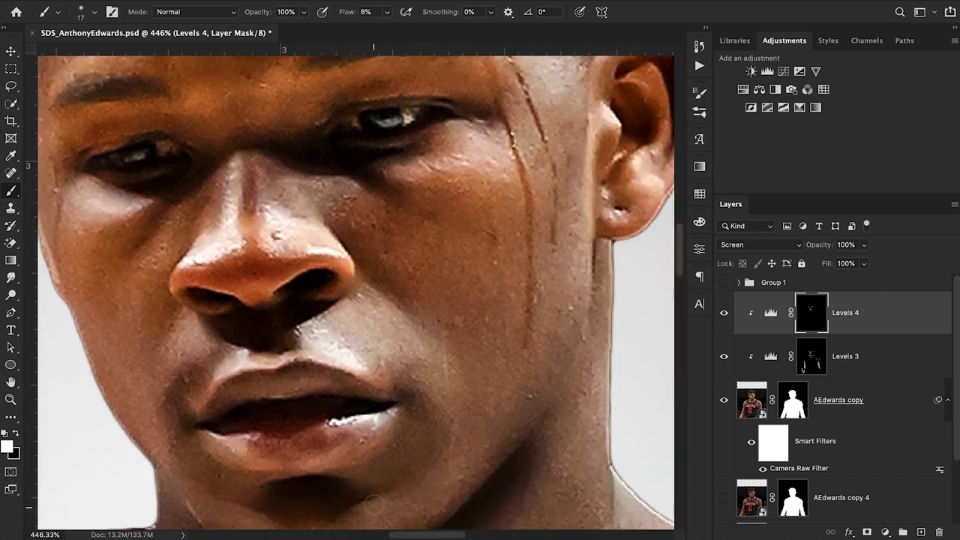
{"action": "scroll", "coordinate": [439, 165], "scroll_direction": "up", "scroll_amount": 3}
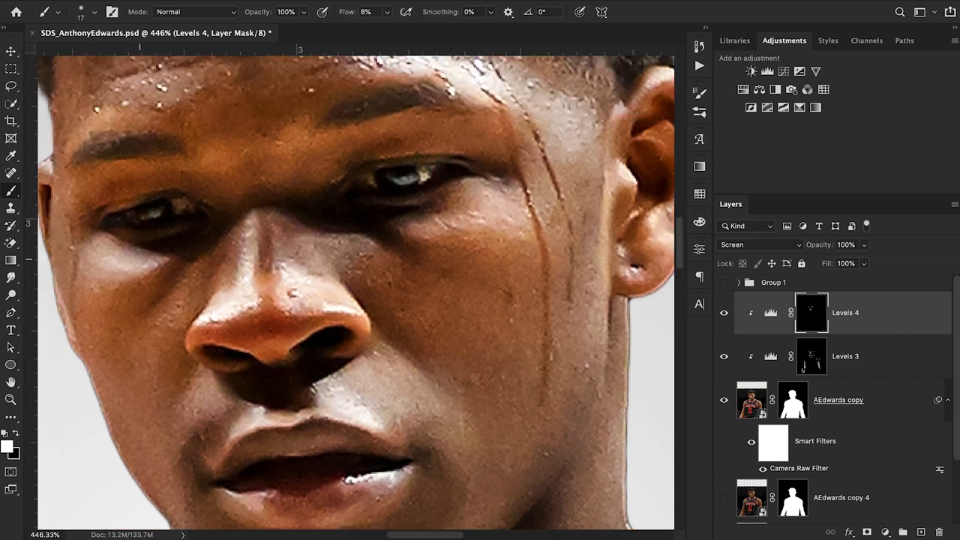
{"action": "left_click_drag", "start_coordinate": [139, 252], "coordinate": [97, 240]}
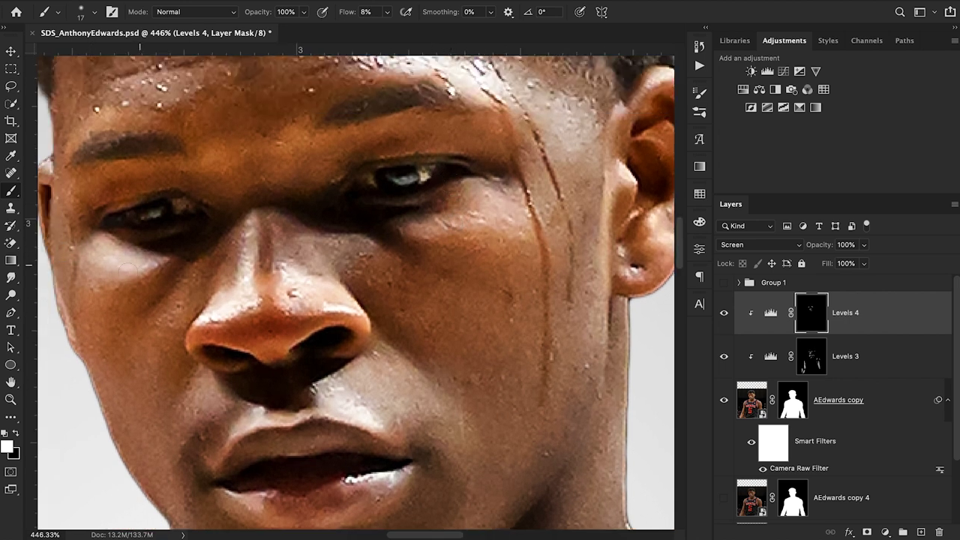
{"action": "mouse_move", "coordinate": [433, 231]}
{"action": "left_mouse_down"}
{"action": "mouse_move", "coordinate": [468, 220]}
{"action": "mouse_move", "coordinate": [431, 218]}
{"action": "mouse_move", "coordinate": [491, 186]}
{"action": "mouse_move", "coordinate": [443, 201]}
{"action": "mouse_move", "coordinate": [468, 222]}
{"action": "left_mouse_up"}
Paint highlights on the forehead, above the eyebrow, and along the temple with the same brush.
{"action": "scroll", "coordinate": [443, 223], "scroll_direction": "up", "scroll_amount": 3}
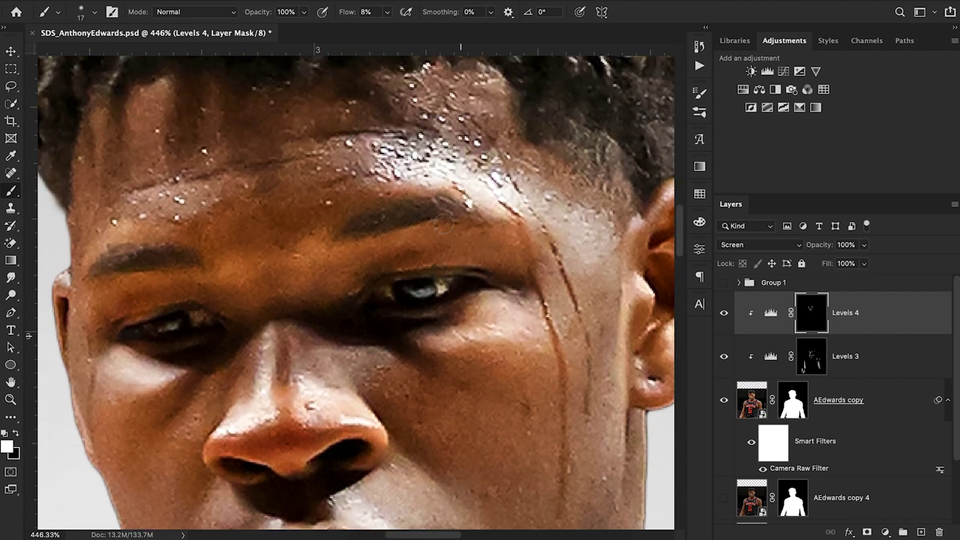
{"action": "left_click_drag", "start_coordinate": [364, 133], "coordinate": [440, 133]}
{"action": "mouse_move", "coordinate": [575, 225]}
{"action": "left_mouse_down"}
{"action": "mouse_move", "coordinate": [599, 234]}
{"action": "mouse_move", "coordinate": [572, 232]}
{"action": "mouse_move", "coordinate": [567, 249]}
{"action": "left_mouse_up"}
{"action": "mouse_move", "coordinate": [110, 235]}
{"action": "left_mouse_down"}
{"action": "mouse_move", "coordinate": [153, 218]}
{"action": "mouse_move", "coordinate": [180, 222]}
{"action": "left_mouse_up"}
{"action": "left_click_drag", "start_coordinate": [120, 221], "coordinate": [169, 203]}
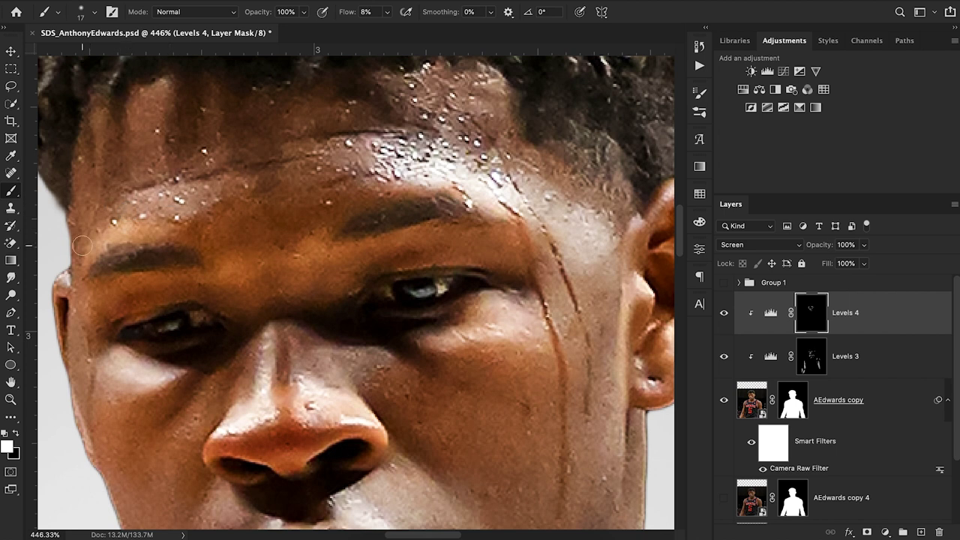
Brighten the outer cheek and the lower jaw edge on the Screen Levels mask.
{"action": "scroll", "coordinate": [82, 245], "scroll_direction": "down", "scroll_amount": 5}
{"action": "left_click_drag", "start_coordinate": [128, 182], "coordinate": [160, 244]}
{"action": "mouse_move", "coordinate": [272, 442]}
{"action": "left_mouse_down"}
{"action": "mouse_move", "coordinate": [248, 402]}
{"action": "mouse_move", "coordinate": [308, 473]}
{"action": "mouse_move", "coordinate": [264, 418]}
{"action": "left_mouse_up"}
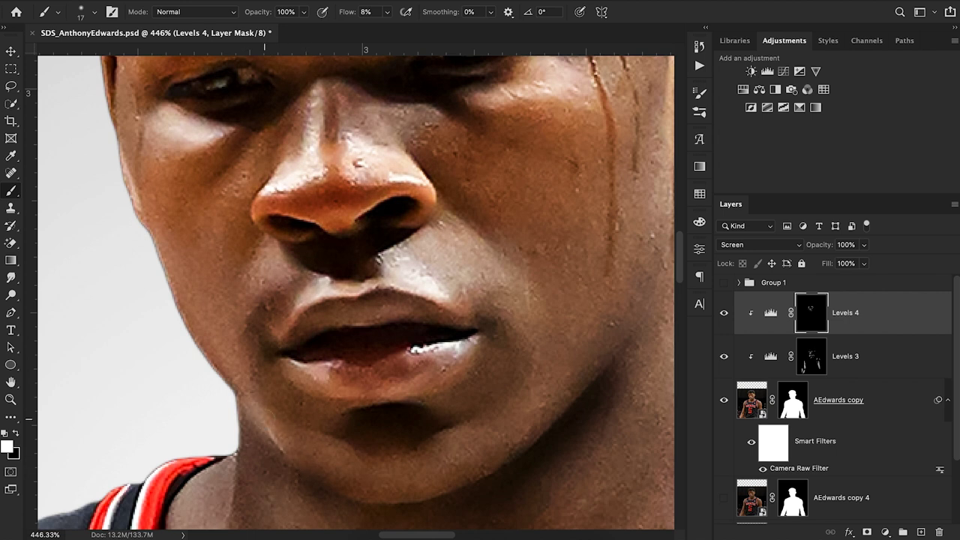
Brighten the side of the face beside the sweat streaks and the ear with the 17 px brush on the Screen Levels mask.
{"action": "scroll", "coordinate": [341, 483], "scroll_direction": "right", "scroll_amount": 3}
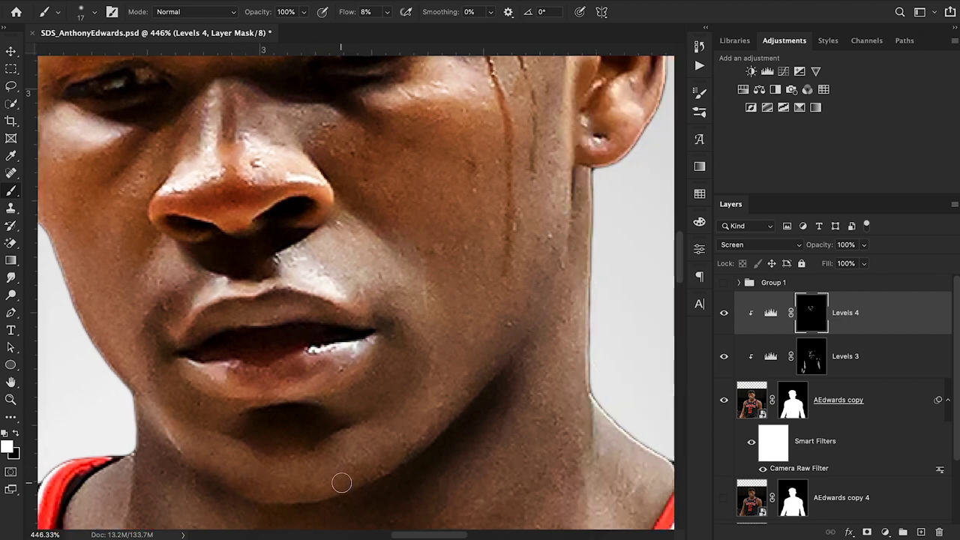
{"action": "scroll", "coordinate": [449, 378], "scroll_direction": "up", "scroll_amount": 4}
{"action": "scroll", "coordinate": [448, 379], "scroll_direction": "right", "scroll_amount": 2}
{"action": "left_click_drag", "start_coordinate": [483, 327], "coordinate": [494, 156]}
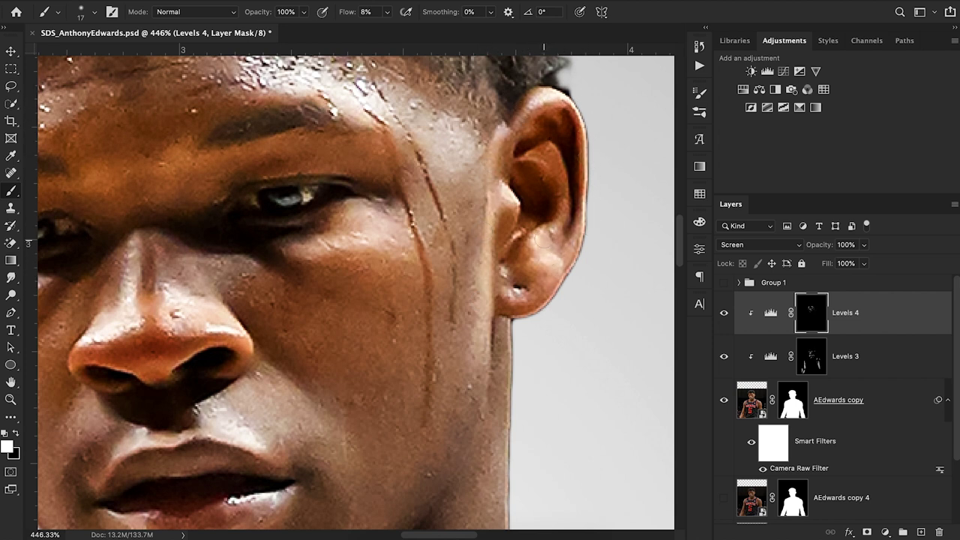
{"action": "mouse_move", "coordinate": [547, 145]}
{"action": "left_mouse_down"}
{"action": "mouse_move", "coordinate": [559, 167]}
{"action": "mouse_move", "coordinate": [553, 157]}
{"action": "mouse_move", "coordinate": [558, 210]}
{"action": "mouse_move", "coordinate": [503, 238]}
{"action": "mouse_move", "coordinate": [496, 309]}
{"action": "mouse_move", "coordinate": [504, 274]}
{"action": "left_mouse_up"}
{"action": "left_click_drag", "start_coordinate": [456, 305], "coordinate": [569, 270]}
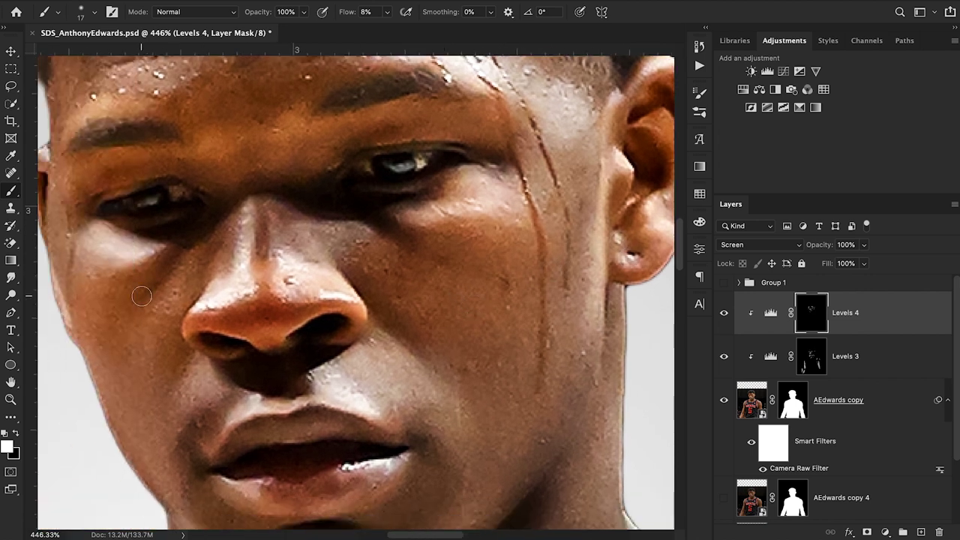
Add soft highlights to the cheek beneath the eye and the upper forehead along the hairline.
{"action": "left_click_drag", "start_coordinate": [183, 182], "coordinate": [240, 302]}
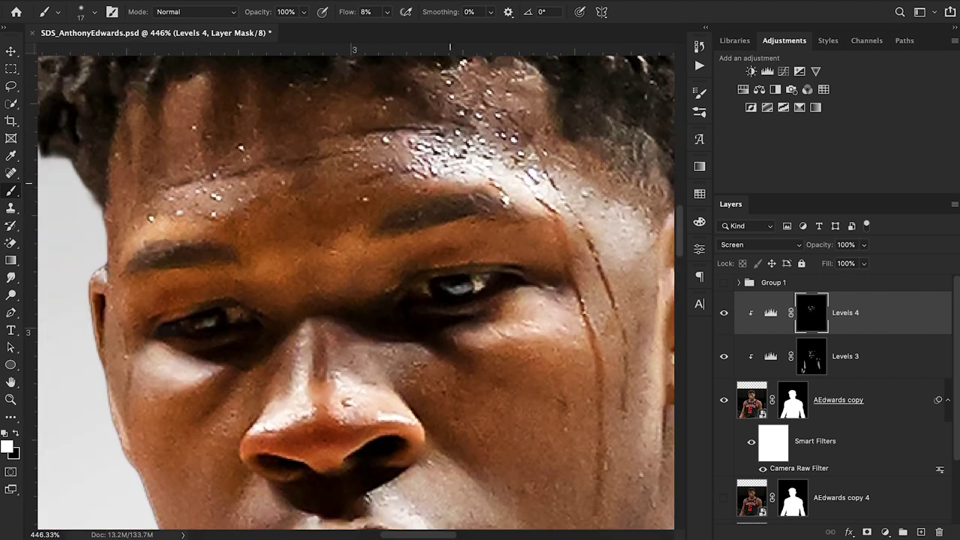
{"action": "scroll", "coordinate": [394, 135], "scroll_direction": "up", "scroll_amount": 3}
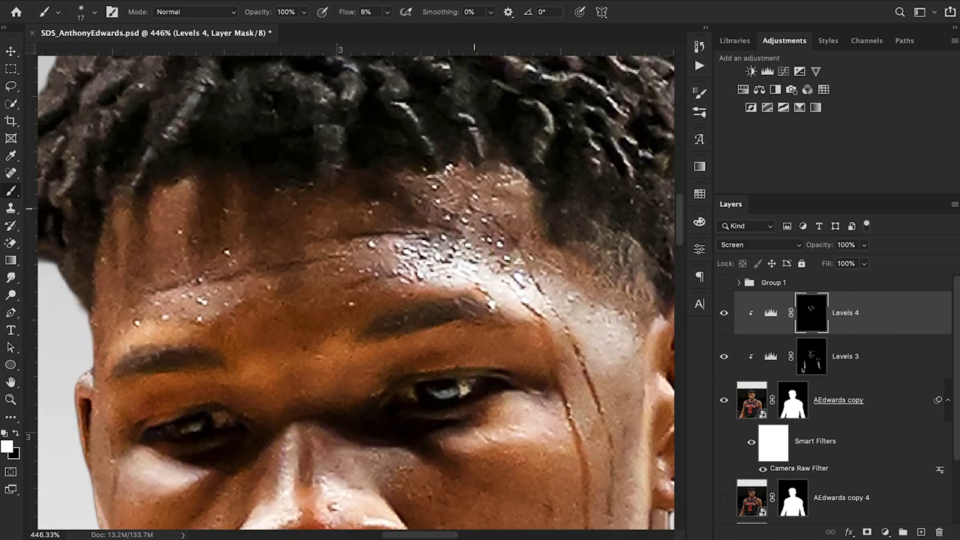
{"action": "mouse_move", "coordinate": [441, 184]}
{"action": "left_mouse_down"}
{"action": "mouse_move", "coordinate": [467, 168]}
{"action": "mouse_move", "coordinate": [513, 170]}
{"action": "mouse_move", "coordinate": [514, 213]}
{"action": "mouse_move", "coordinate": [542, 212]}
{"action": "left_mouse_up"}
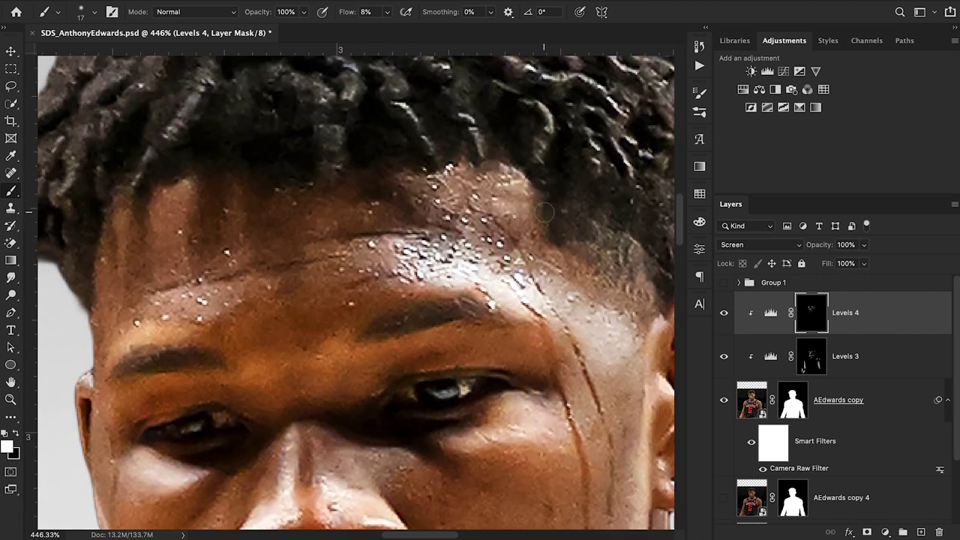
Set the brush size to 86 px and brighten the neck and the upper chest above the jersey collar.
{"action": "left_click", "coordinate": [13, 400]}
{"action": "left_click_drag", "start_coordinate": [380, 251], "coordinate": [269, 261]}
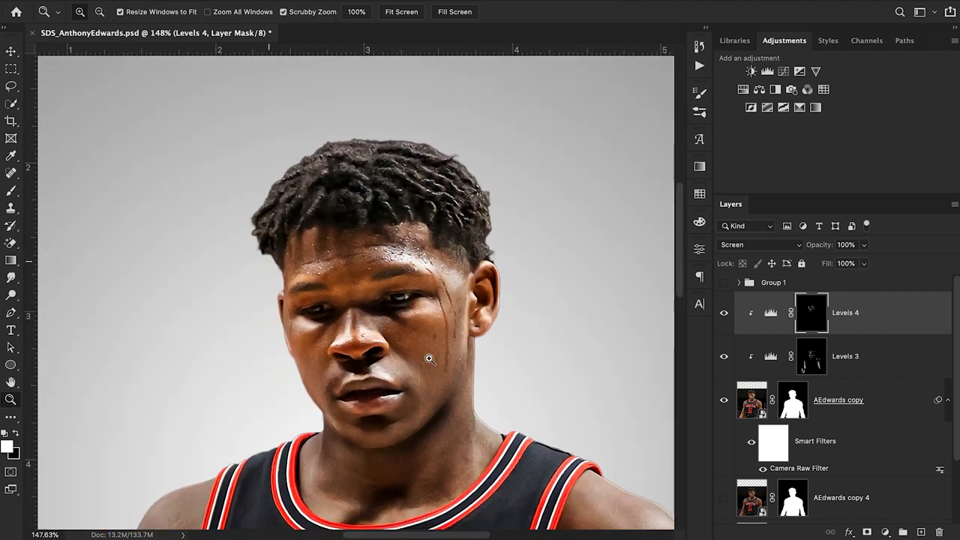
{"action": "scroll", "coordinate": [450, 379], "scroll_direction": "down", "scroll_amount": 3}
{"action": "left_click_drag", "start_coordinate": [448, 358], "coordinate": [471, 358]}
{"action": "mouse_move", "coordinate": [351, 378]}
{"action": "left_mouse_down"}
{"action": "mouse_move", "coordinate": [380, 382]}
{"action": "mouse_move", "coordinate": [365, 381]}
{"action": "left_mouse_up"}
{"action": "key", "text": "b"}
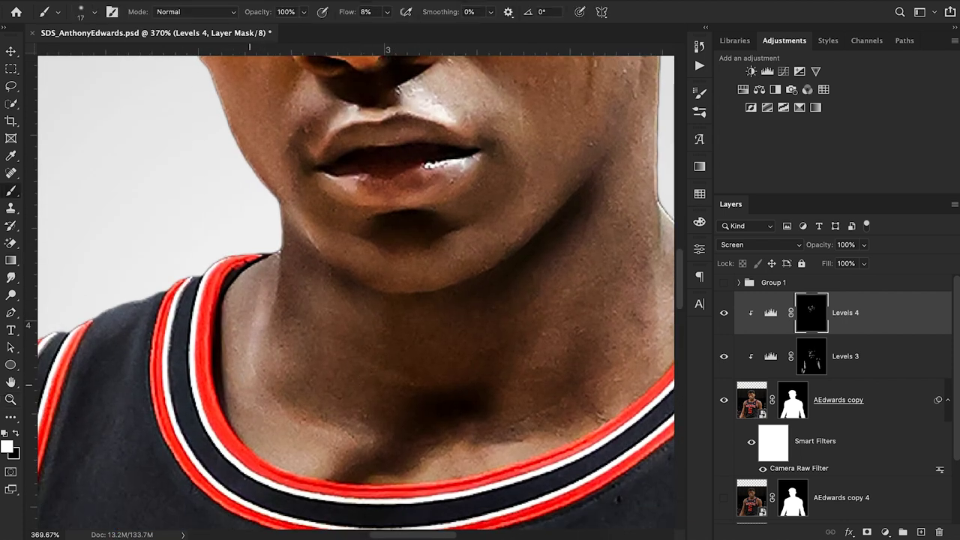
{"action": "left_click", "coordinate": [83, 17]}
{"action": "left_click_drag", "start_coordinate": [105, 54], "coordinate": [108, 54]}
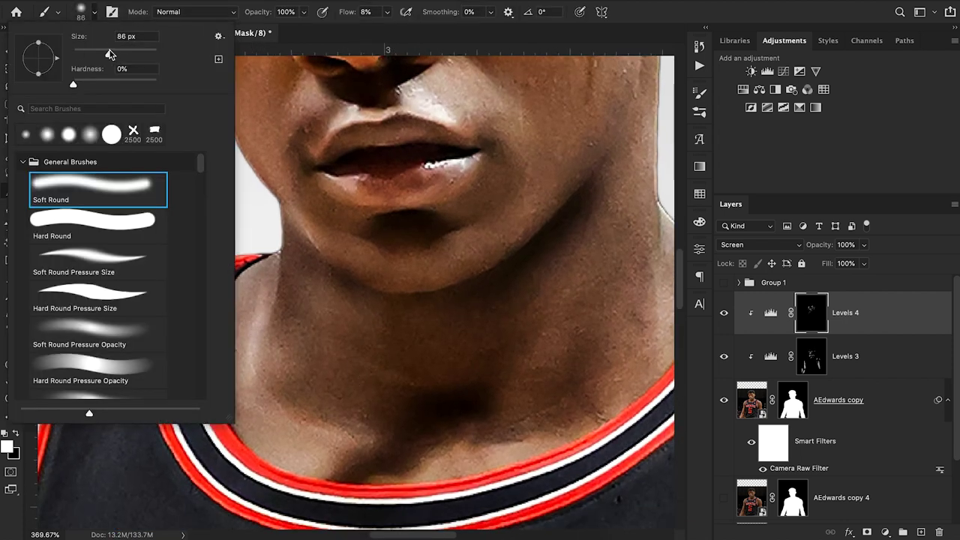
{"action": "key", "text": "Return"}
{"action": "mouse_move", "coordinate": [292, 420]}
{"action": "left_mouse_down"}
{"action": "mouse_move", "coordinate": [228, 386]}
{"action": "mouse_move", "coordinate": [247, 393]}
{"action": "left_mouse_up"}
{"action": "mouse_move", "coordinate": [472, 492]}
{"action": "left_mouse_down"}
{"action": "mouse_move", "coordinate": [524, 468]}
{"action": "mouse_move", "coordinate": [449, 482]}
{"action": "mouse_move", "coordinate": [543, 446]}
{"action": "left_mouse_up"}
{"action": "scroll", "coordinate": [511, 470], "scroll_direction": "right", "scroll_amount": 3}
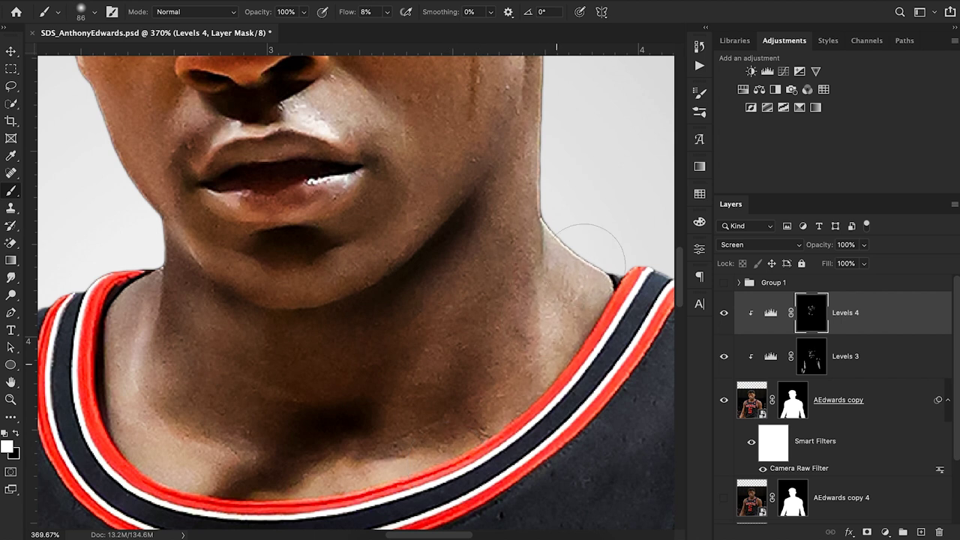
Paint highlights along the outer side of the player's bare right arm, from the shoulder down to the upper arm.
{"action": "scroll", "coordinate": [588, 285], "scroll_direction": "down", "scroll_amount": 10}
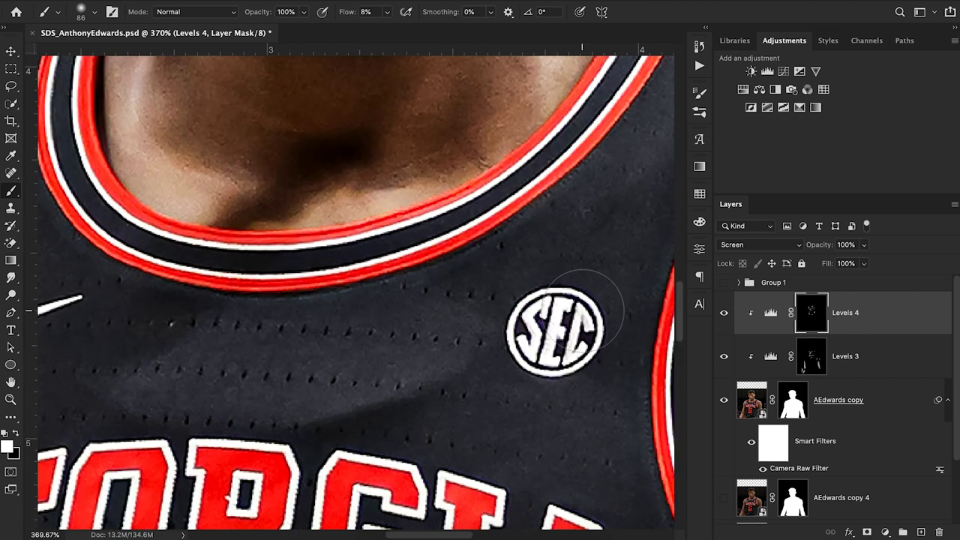
{"action": "scroll", "coordinate": [581, 300], "scroll_direction": "left", "scroll_amount": 10}
{"action": "scroll", "coordinate": [581, 308], "scroll_direction": "left", "scroll_amount": 1}
{"action": "scroll", "coordinate": [581, 308], "scroll_direction": "down", "scroll_amount": 1}
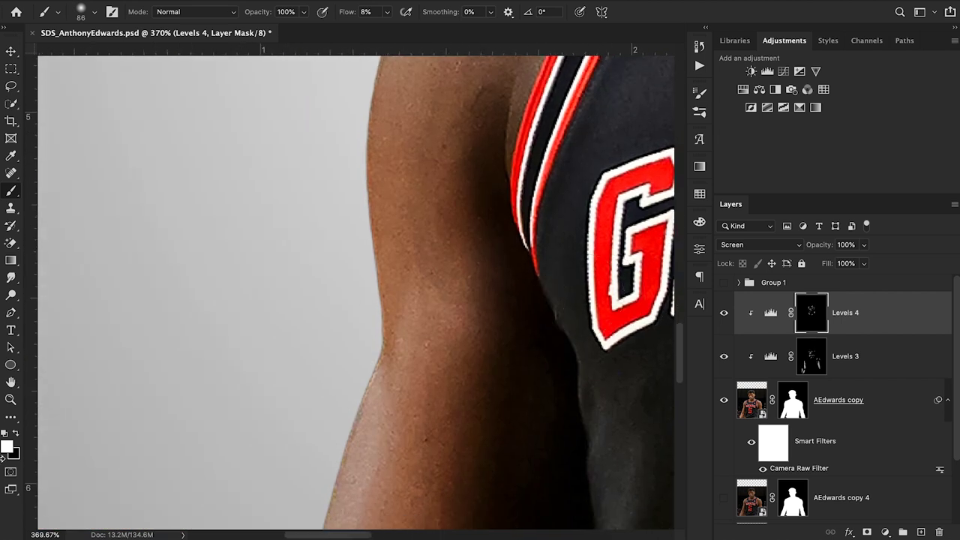
{"action": "key", "text": "z"}
{"action": "left_click_drag", "start_coordinate": [312, 263], "coordinate": [290, 270]}
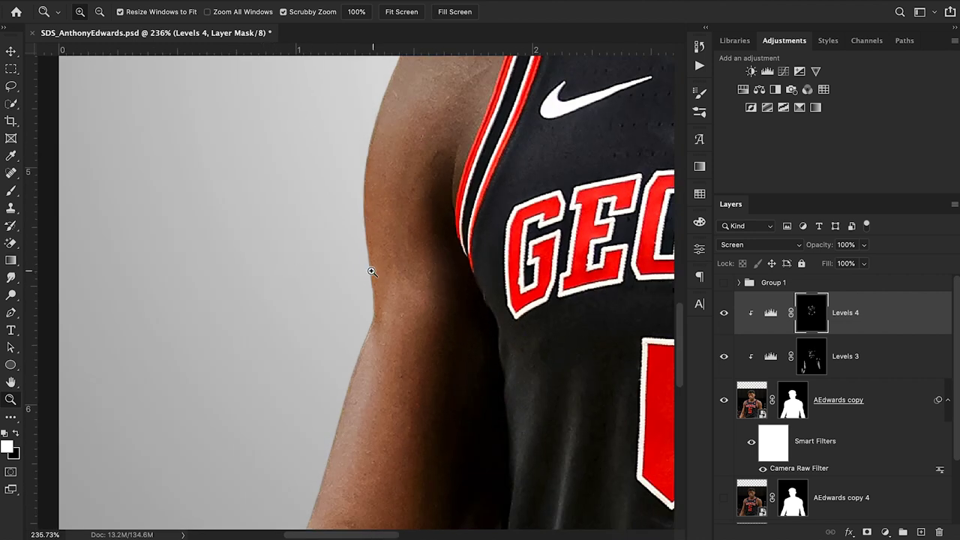
{"action": "left_click_drag", "start_coordinate": [381, 268], "coordinate": [349, 269]}
{"action": "key", "text": "b"}
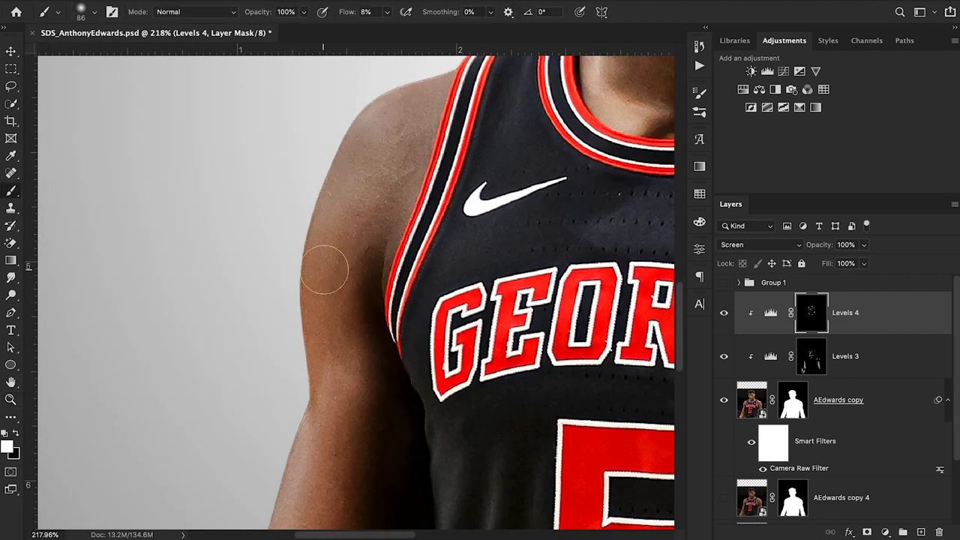
{"action": "mouse_move", "coordinate": [330, 378]}
{"action": "left_mouse_down"}
{"action": "mouse_move", "coordinate": [353, 197]}
{"action": "mouse_move", "coordinate": [346, 309]}
{"action": "mouse_move", "coordinate": [339, 298]}
{"action": "mouse_move", "coordinate": [377, 155]}
{"action": "mouse_move", "coordinate": [350, 200]}
{"action": "mouse_move", "coordinate": [389, 80]}
{"action": "mouse_move", "coordinate": [379, 180]}
{"action": "mouse_move", "coordinate": [409, 150]}
{"action": "mouse_move", "coordinate": [337, 310]}
{"action": "mouse_move", "coordinate": [338, 267]}
{"action": "mouse_move", "coordinate": [342, 393]}
{"action": "left_mouse_up"}
{"action": "mouse_move", "coordinate": [326, 438]}
{"action": "left_mouse_down"}
{"action": "mouse_move", "coordinate": [326, 420]}
{"action": "mouse_move", "coordinate": [319, 525]}
{"action": "left_mouse_up"}
Brighten the lower part of the bare arm around the elbow crease and along its inner edge.
{"action": "scroll", "coordinate": [359, 308], "scroll_direction": "down", "scroll_amount": 5}
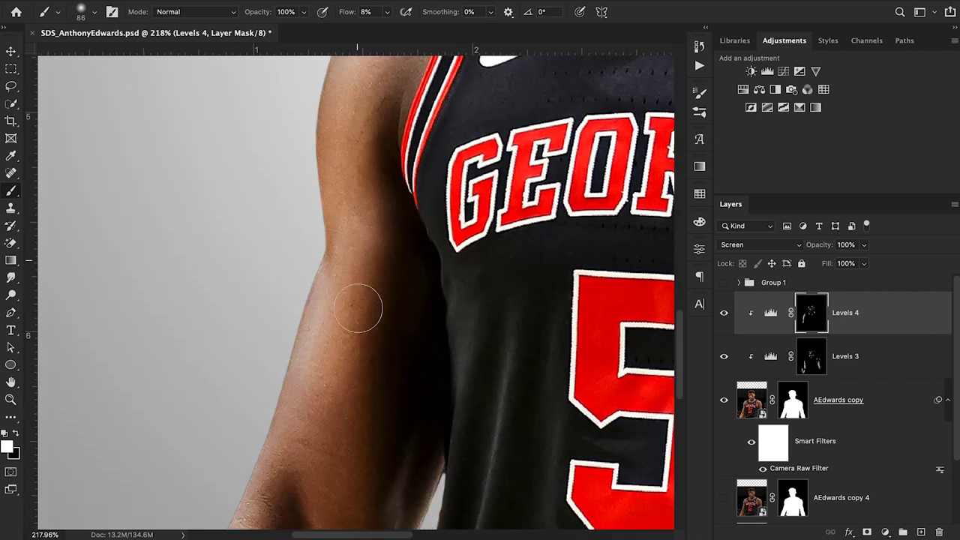
{"action": "mouse_move", "coordinate": [309, 428]}
{"action": "left_mouse_down"}
{"action": "mouse_move", "coordinate": [332, 357]}
{"action": "mouse_move", "coordinate": [334, 463]}
{"action": "mouse_move", "coordinate": [346, 432]}
{"action": "left_mouse_up"}
{"action": "scroll", "coordinate": [342, 344], "scroll_direction": "down", "scroll_amount": 5}
{"action": "mouse_move", "coordinate": [341, 342]}
{"action": "left_mouse_down"}
{"action": "mouse_move", "coordinate": [336, 381]}
{"action": "mouse_move", "coordinate": [337, 307]}
{"action": "mouse_move", "coordinate": [332, 389]}
{"action": "mouse_move", "coordinate": [283, 507]}
{"action": "left_mouse_up"}
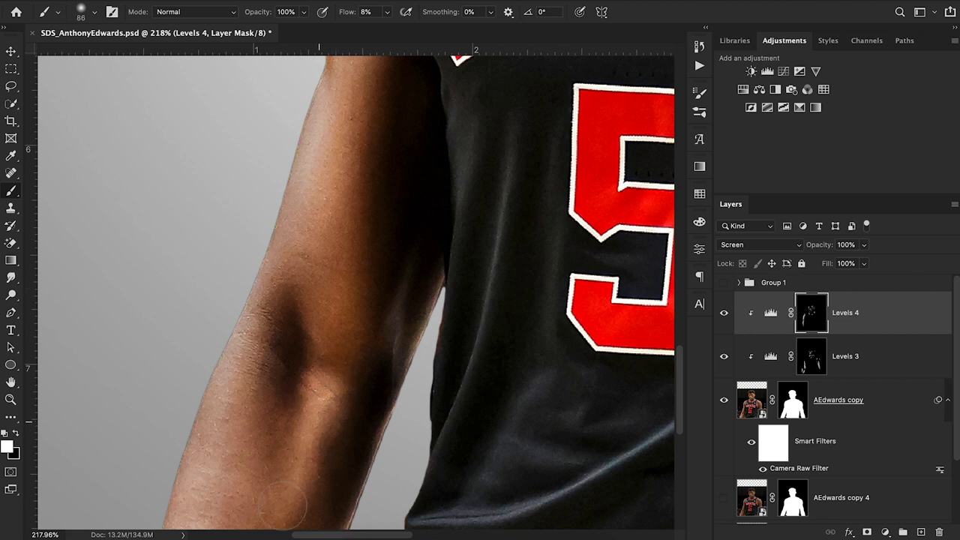
{"action": "mouse_move", "coordinate": [261, 292]}
{"action": "left_mouse_down"}
{"action": "mouse_move", "coordinate": [255, 458]}
{"action": "mouse_move", "coordinate": [267, 486]}
{"action": "mouse_move", "coordinate": [293, 455]}
{"action": "left_mouse_up"}
{"action": "mouse_move", "coordinate": [394, 367]}
{"action": "left_mouse_down"}
{"action": "mouse_move", "coordinate": [413, 314]}
{"action": "mouse_move", "coordinate": [405, 373]}
{"action": "left_mouse_up"}
Paint highlights on the bare forearm and along the outer edge of the elbow.
{"action": "scroll", "coordinate": [405, 372], "scroll_direction": "down", "scroll_amount": 3}
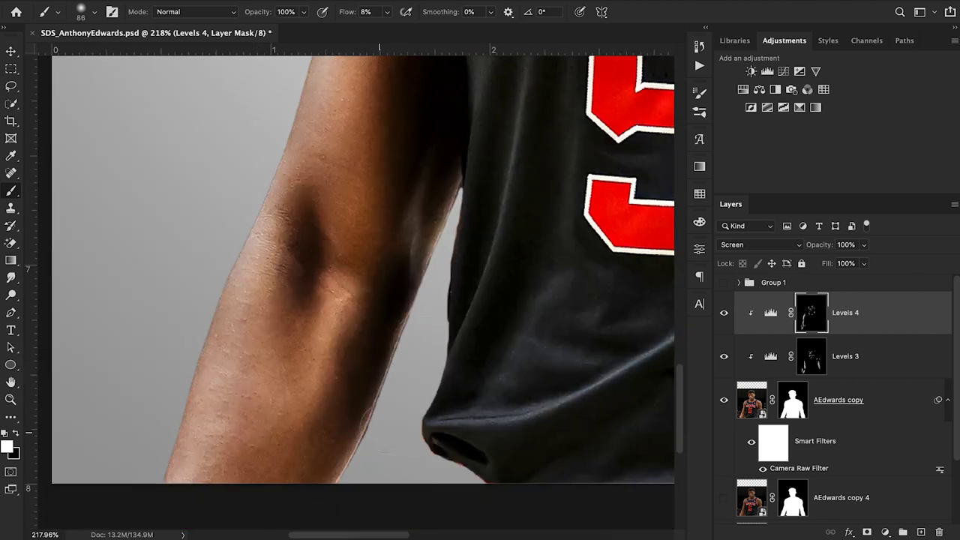
{"action": "mouse_move", "coordinate": [211, 442]}
{"action": "left_mouse_down"}
{"action": "mouse_move", "coordinate": [233, 407]}
{"action": "mouse_move", "coordinate": [221, 398]}
{"action": "left_mouse_up"}
{"action": "mouse_move", "coordinate": [206, 472]}
{"action": "left_mouse_down"}
{"action": "mouse_move", "coordinate": [218, 458]}
{"action": "mouse_move", "coordinate": [240, 491]}
{"action": "mouse_move", "coordinate": [315, 366]}
{"action": "left_mouse_up"}
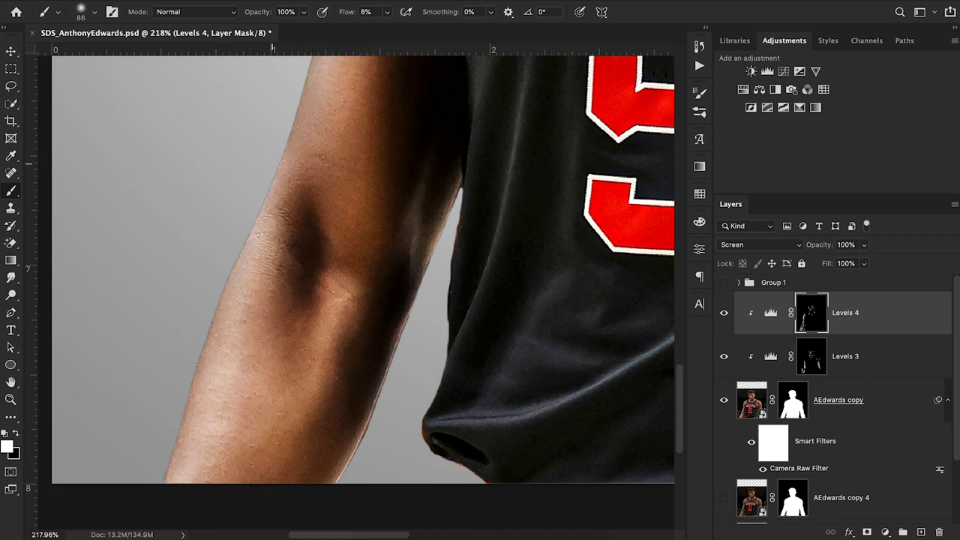
{"action": "left_click_drag", "start_coordinate": [272, 164], "coordinate": [287, 153]}
{"action": "left_click_drag", "start_coordinate": [277, 206], "coordinate": [303, 96]}
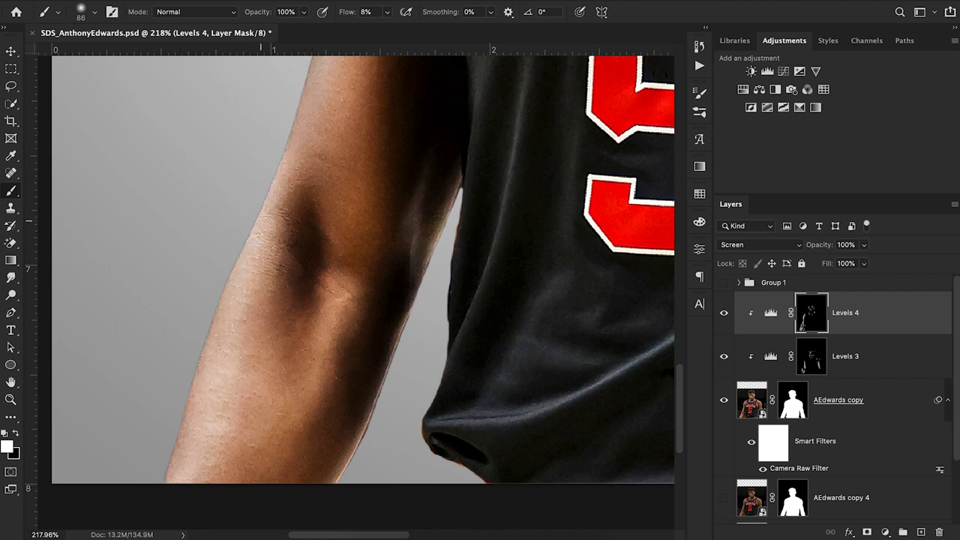
Brighten the outer edge of the player's left arm from the black sleeve up to the shoulder with the 86 px brush.
{"action": "left_click", "coordinate": [11, 399]}
{"action": "mouse_move", "coordinate": [291, 294]}
{"action": "left_mouse_down"}
{"action": "mouse_move", "coordinate": [279, 298]}
{"action": "mouse_move", "coordinate": [324, 279]}
{"action": "mouse_move", "coordinate": [303, 280]}
{"action": "left_mouse_up"}
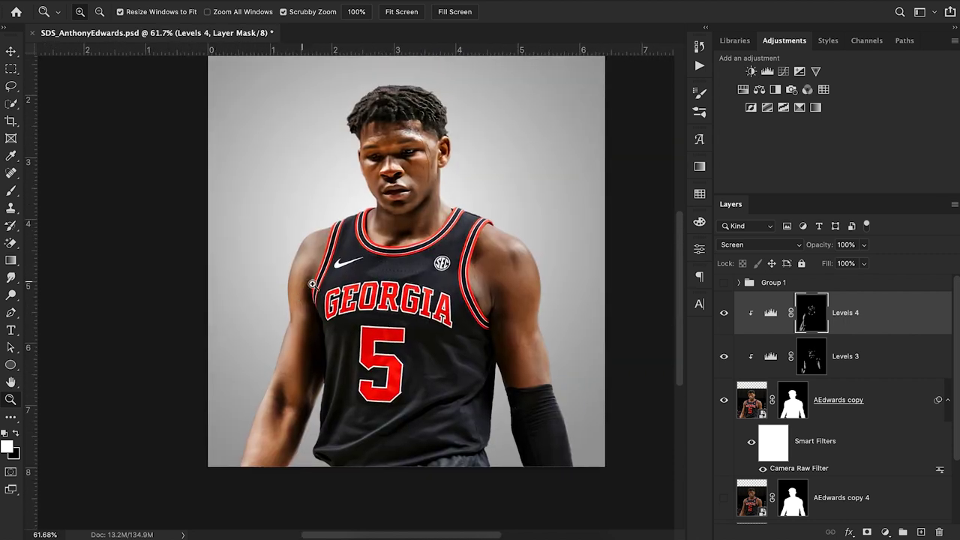
{"action": "left_click_drag", "start_coordinate": [517, 332], "coordinate": [549, 332]}
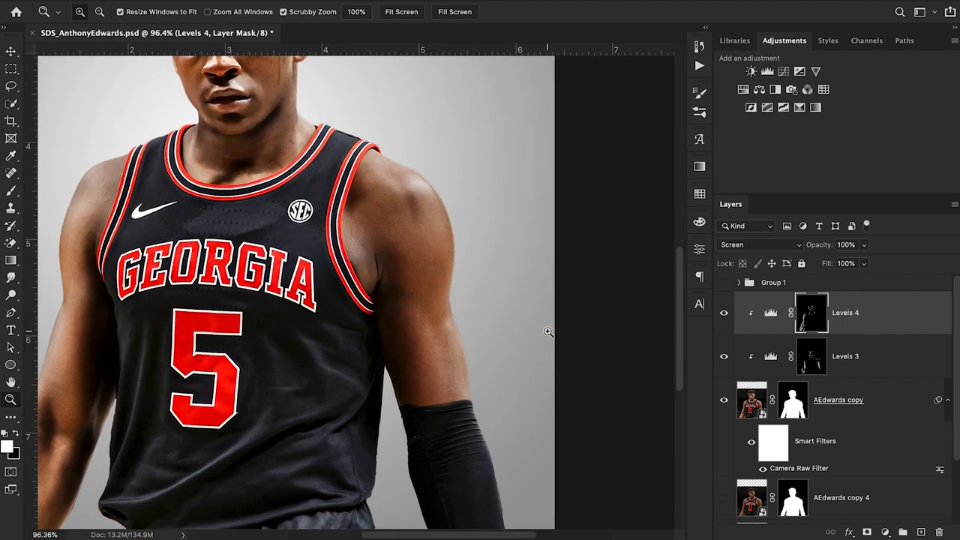
{"action": "left_click_drag", "start_coordinate": [455, 341], "coordinate": [488, 343]}
{"action": "key", "text": "b"}
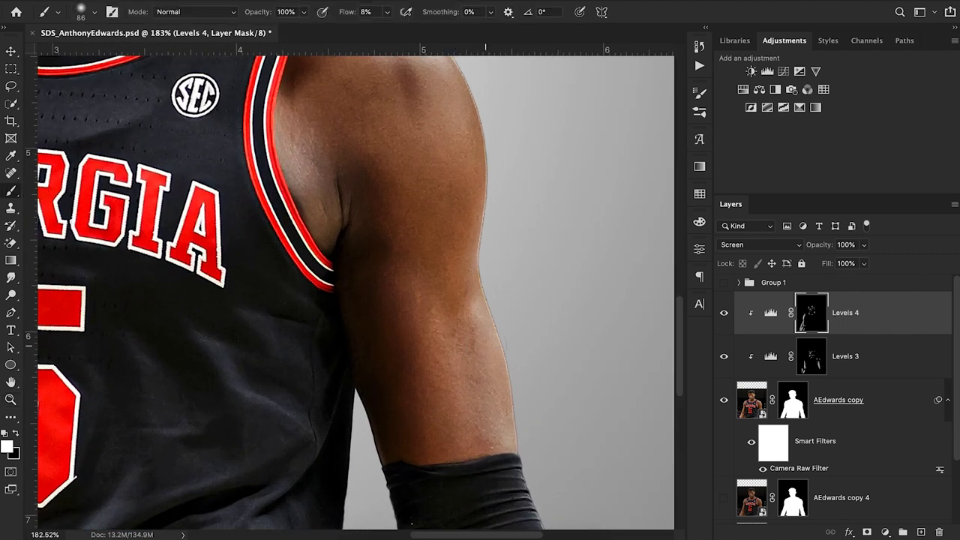
{"action": "mouse_move", "coordinate": [505, 449]}
{"action": "left_mouse_down"}
{"action": "mouse_move", "coordinate": [482, 318]}
{"action": "mouse_move", "coordinate": [494, 391]}
{"action": "left_mouse_up"}
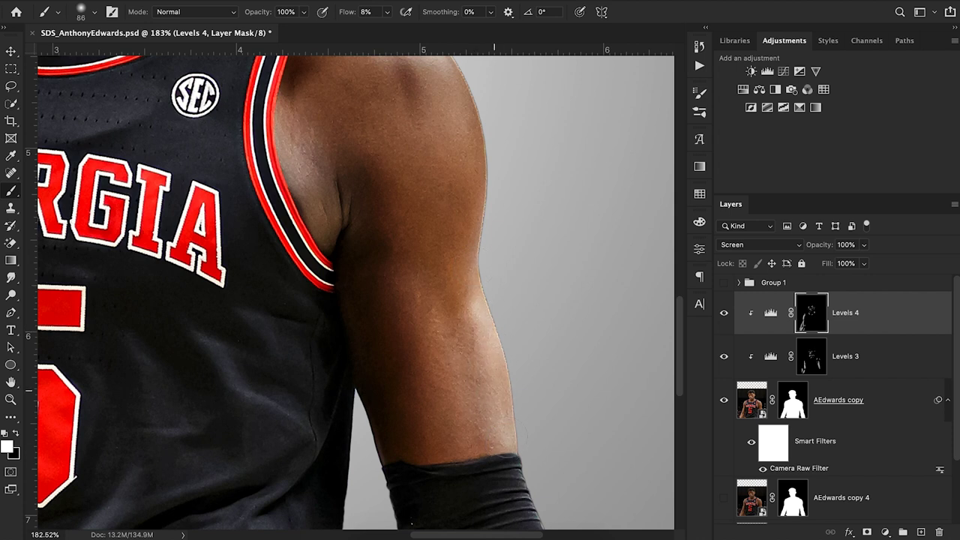
{"action": "left_click_drag", "start_coordinate": [490, 257], "coordinate": [484, 166]}
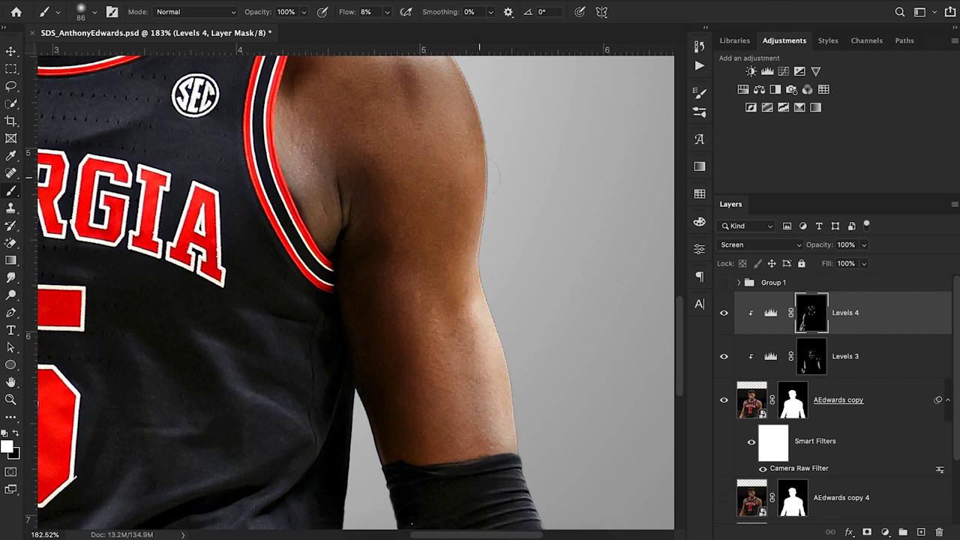
{"action": "left_click_drag", "start_coordinate": [479, 96], "coordinate": [482, 78]}
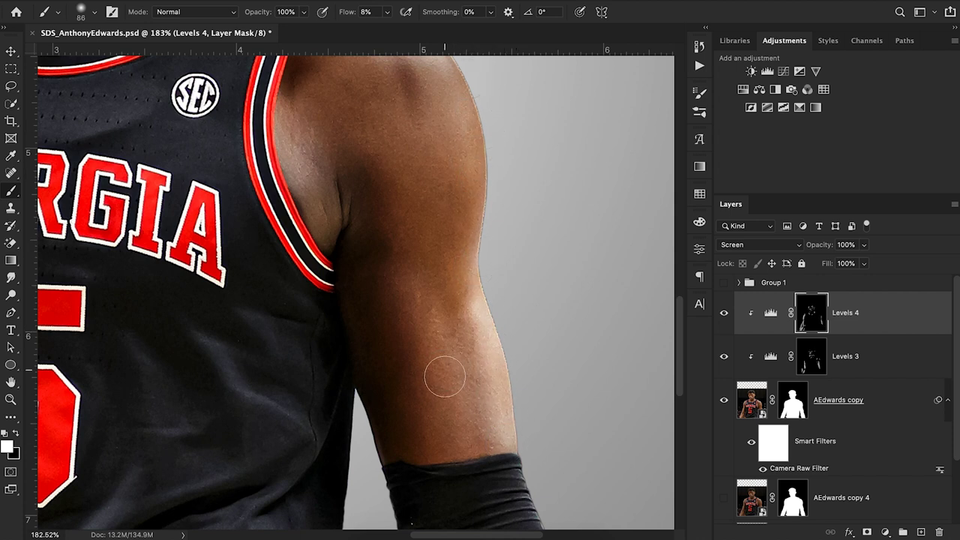
{"action": "mouse_move", "coordinate": [472, 336]}
{"action": "left_mouse_down"}
{"action": "mouse_move", "coordinate": [495, 445]}
{"action": "mouse_move", "coordinate": [465, 300]}
{"action": "mouse_move", "coordinate": [474, 168]}
{"action": "left_mouse_up"}
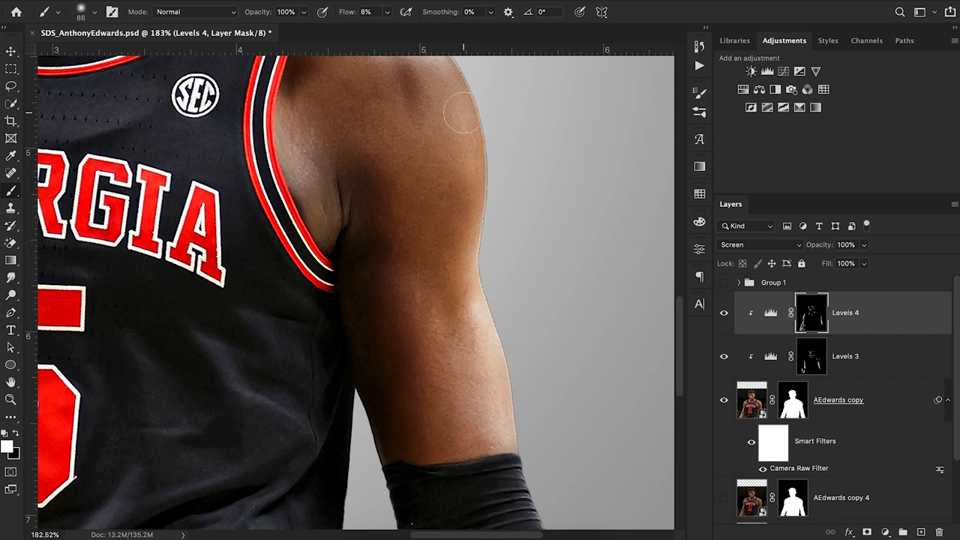
Paint highlights over the top of the player's left shoulder and the skin beside the jersey armhole.
{"action": "scroll", "coordinate": [469, 142], "scroll_direction": "up", "scroll_amount": 4}
{"action": "mouse_move", "coordinate": [469, 238]}
{"action": "left_mouse_down"}
{"action": "mouse_move", "coordinate": [433, 168]}
{"action": "mouse_move", "coordinate": [447, 187]}
{"action": "mouse_move", "coordinate": [378, 135]}
{"action": "mouse_move", "coordinate": [339, 127]}
{"action": "mouse_move", "coordinate": [389, 153]}
{"action": "mouse_move", "coordinate": [343, 134]}
{"action": "mouse_move", "coordinate": [401, 170]}
{"action": "mouse_move", "coordinate": [391, 175]}
{"action": "mouse_move", "coordinate": [426, 178]}
{"action": "left_mouse_up"}
{"action": "mouse_move", "coordinate": [317, 331]}
{"action": "left_mouse_down"}
{"action": "mouse_move", "coordinate": [297, 351]}
{"action": "mouse_move", "coordinate": [317, 349]}
{"action": "mouse_move", "coordinate": [324, 363]}
{"action": "mouse_move", "coordinate": [306, 268]}
{"action": "mouse_move", "coordinate": [337, 307]}
{"action": "mouse_move", "coordinate": [285, 230]}
{"action": "mouse_move", "coordinate": [295, 247]}
{"action": "mouse_move", "coordinate": [336, 135]}
{"action": "mouse_move", "coordinate": [405, 154]}
{"action": "mouse_move", "coordinate": [439, 187]}
{"action": "mouse_move", "coordinate": [471, 250]}
{"action": "left_mouse_up"}
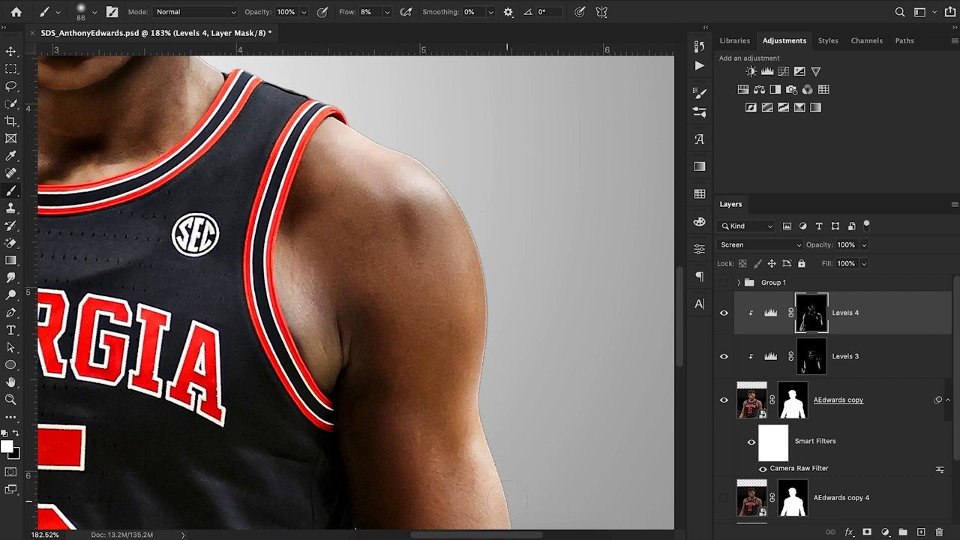
Deepen the shadows on the left shoulder and upper arm by painting white on the Multiply Levels 3 mask.
{"action": "scroll", "coordinate": [507, 499], "scroll_direction": "down", "scroll_amount": 3}
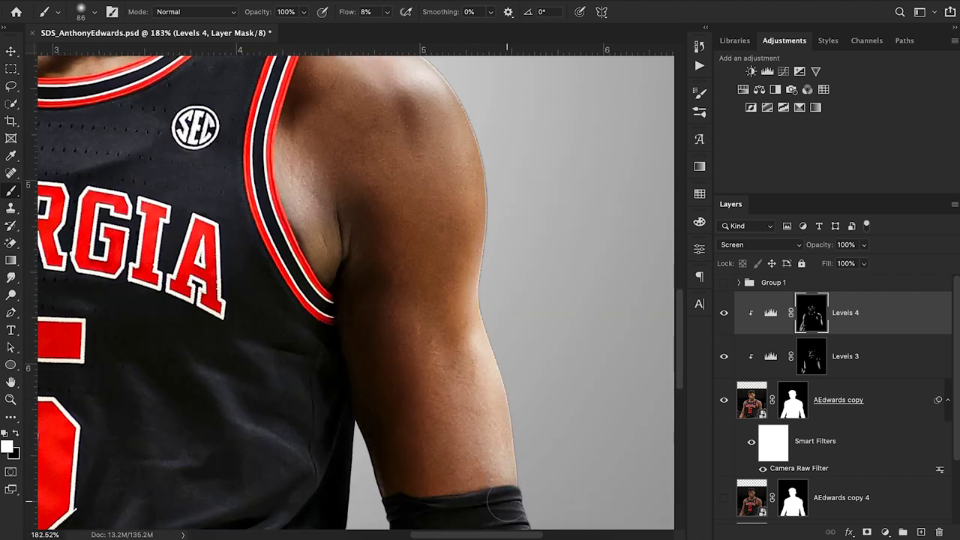
{"action": "left_click", "coordinate": [815, 361]}
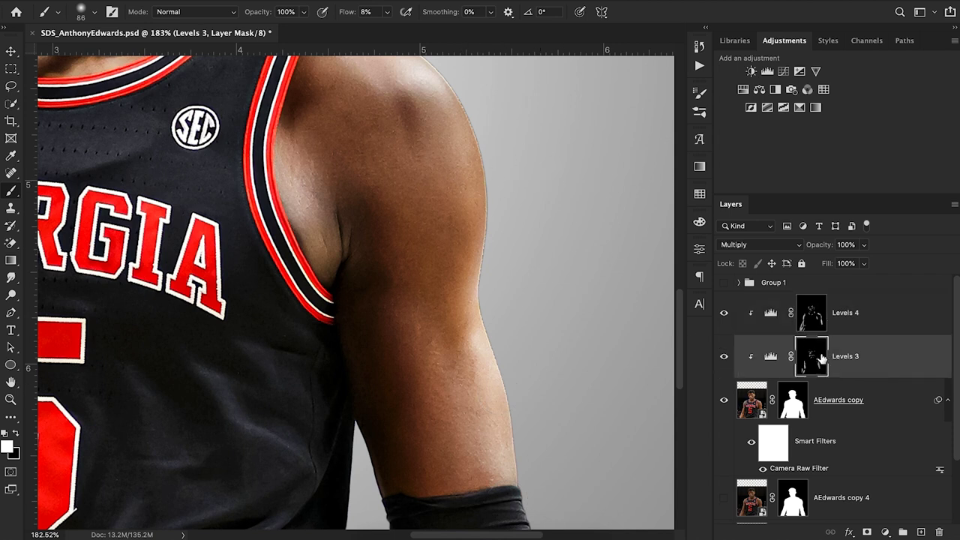
{"action": "mouse_move", "coordinate": [406, 136]}
{"action": "left_mouse_down"}
{"action": "mouse_move", "coordinate": [411, 165]}
{"action": "mouse_move", "coordinate": [393, 87]}
{"action": "mouse_move", "coordinate": [437, 237]}
{"action": "mouse_move", "coordinate": [441, 336]}
{"action": "mouse_move", "coordinate": [443, 323]}
{"action": "mouse_move", "coordinate": [447, 357]}
{"action": "mouse_move", "coordinate": [443, 323]}
{"action": "mouse_move", "coordinate": [458, 384]}
{"action": "left_mouse_up"}
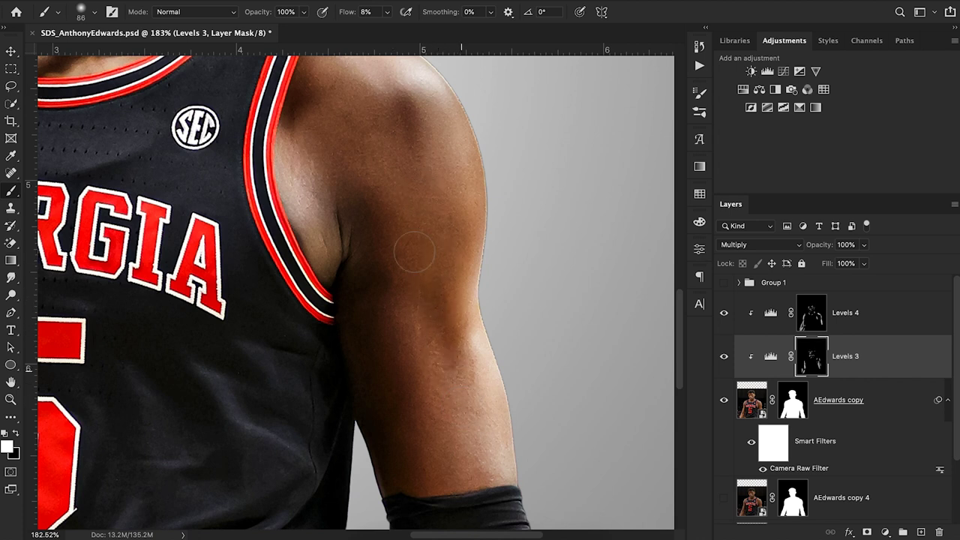
{"action": "mouse_move", "coordinate": [311, 100]}
{"action": "left_mouse_down"}
{"action": "mouse_move", "coordinate": [308, 90]}
{"action": "mouse_move", "coordinate": [319, 152]}
{"action": "left_mouse_up"}
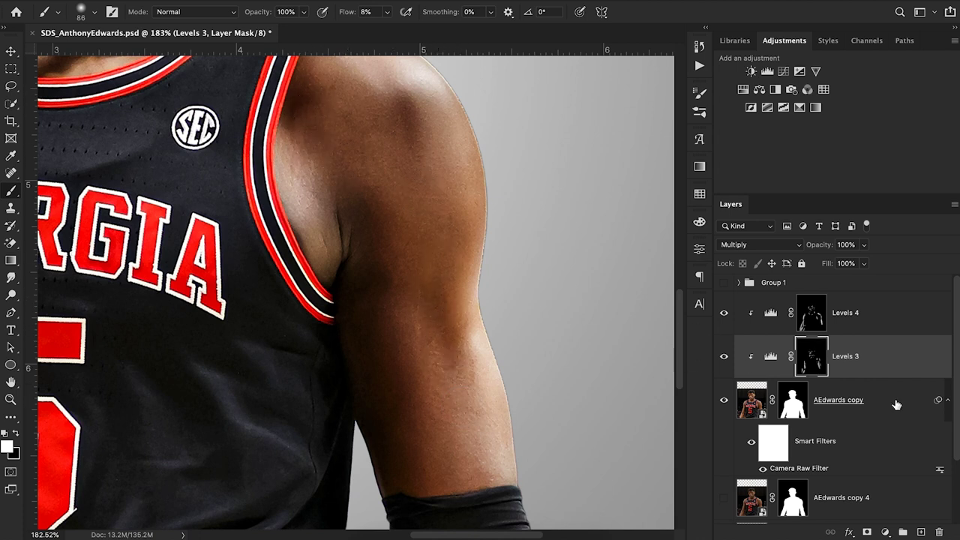
Rename the Levels 3 layer as Shadows.
{"action": "double_click", "coordinate": [846, 360]}
{"action": "type", "text": "Shadows"}
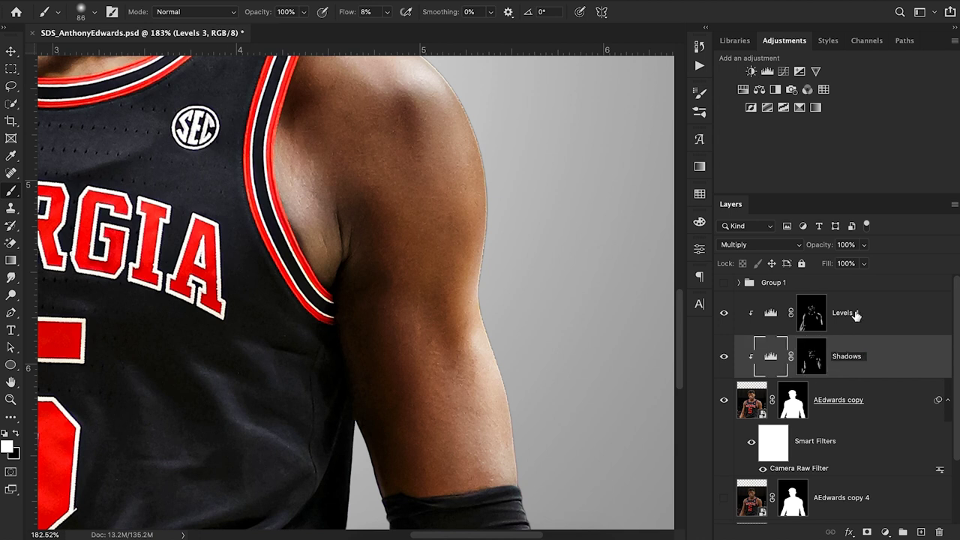
{"action": "key", "text": "Return"}
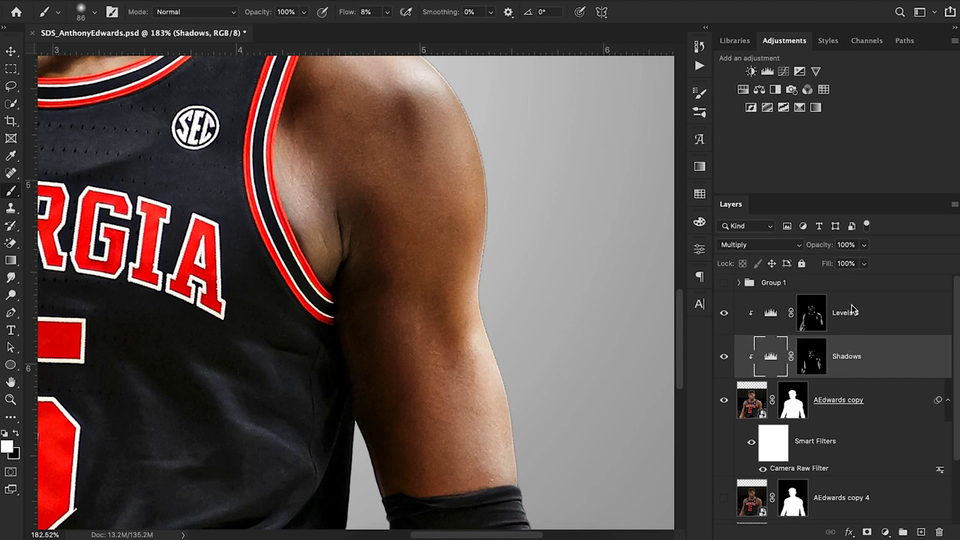
Rename the Levels 4 layer as Highlights and make its layer mask active.
{"action": "double_click", "coordinate": [847, 311]}
{"action": "left_click", "coordinate": [902, 276]}
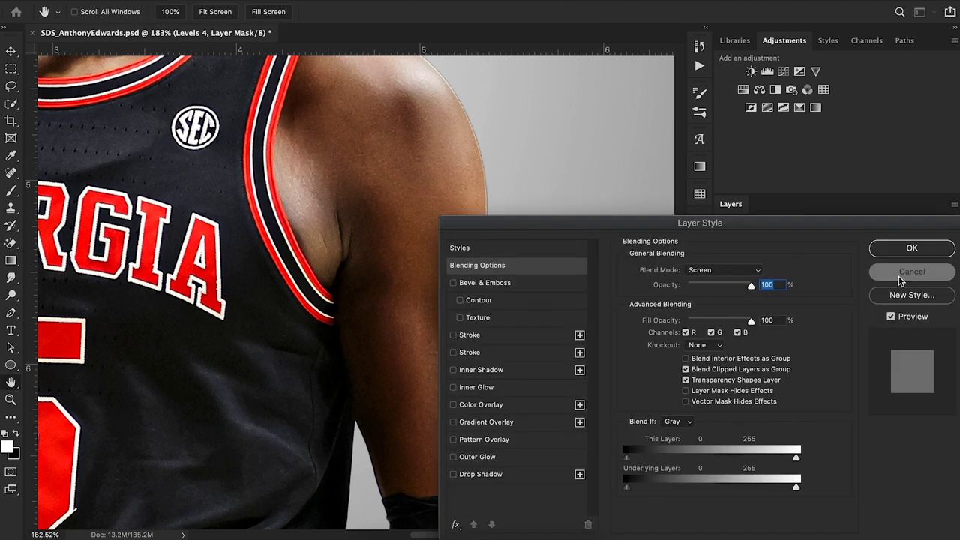
{"action": "double_click", "coordinate": [843, 313]}
{"action": "type", "text": "Hi"}
{"action": "key", "text": "Return"}
{"action": "left_click", "coordinate": [811, 314]}
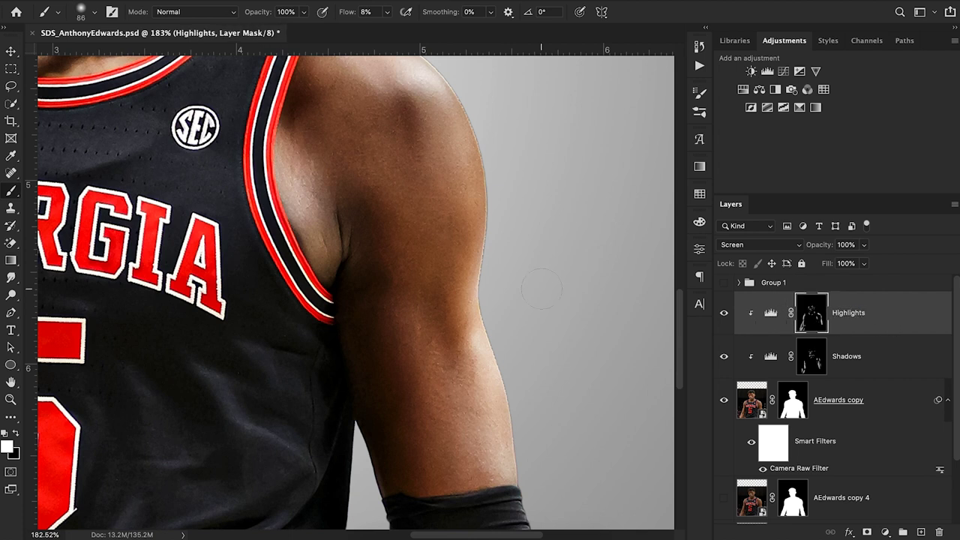
Paint white on the Highlights mask to brighten the jersey's upper chest between the collar and the GEORGIA lettering.
{"action": "scroll", "coordinate": [541, 289], "scroll_direction": "up", "scroll_amount": 5}
{"action": "scroll", "coordinate": [542, 289], "scroll_direction": "left", "scroll_amount": 2}
{"action": "scroll", "coordinate": [415, 264], "scroll_direction": "left", "scroll_amount": 2}
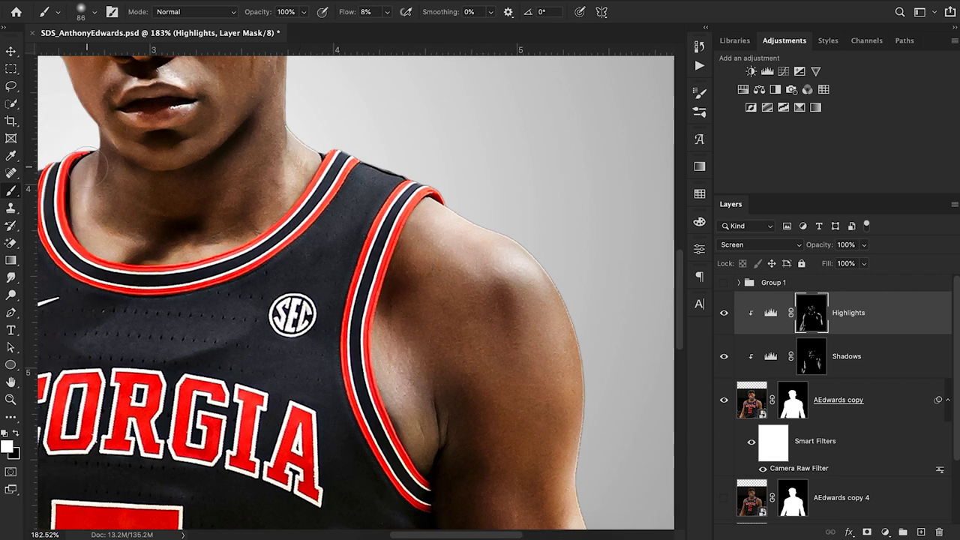
{"action": "scroll", "coordinate": [88, 171], "scroll_direction": "down", "scroll_amount": 4}
{"action": "scroll", "coordinate": [88, 171], "scroll_direction": "left", "scroll_amount": 3}
{"action": "mouse_move", "coordinate": [316, 179]}
{"action": "left_mouse_down"}
{"action": "mouse_move", "coordinate": [345, 161]}
{"action": "mouse_move", "coordinate": [179, 191]}
{"action": "mouse_move", "coordinate": [318, 165]}
{"action": "mouse_move", "coordinate": [165, 175]}
{"action": "left_mouse_up"}
{"action": "scroll", "coordinate": [447, 326], "scroll_direction": "down", "scroll_amount": 2}
{"action": "scroll", "coordinate": [447, 325], "scroll_direction": "left", "scroll_amount": 1}
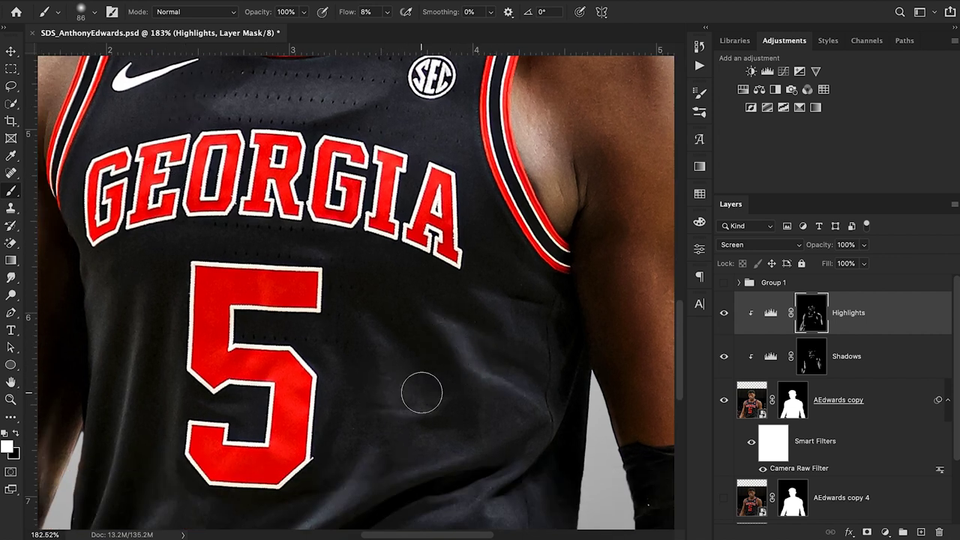
Paint highlights along the jersey folds beside and below the number 5, down to the hem.
{"action": "scroll", "coordinate": [420, 393], "scroll_direction": "down", "scroll_amount": 3}
{"action": "scroll", "coordinate": [420, 393], "scroll_direction": "left", "scroll_amount": 2}
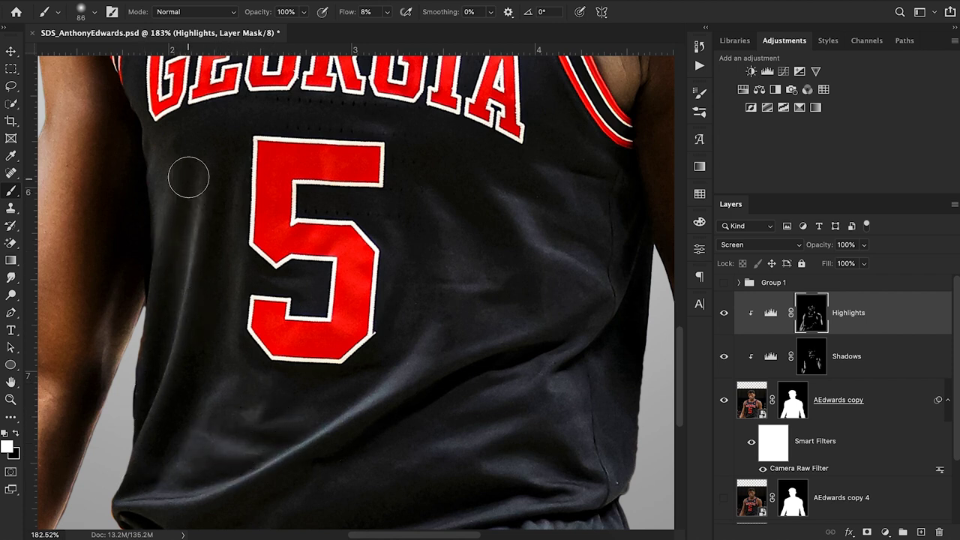
{"action": "scroll", "coordinate": [436, 445], "scroll_direction": "down", "scroll_amount": 3}
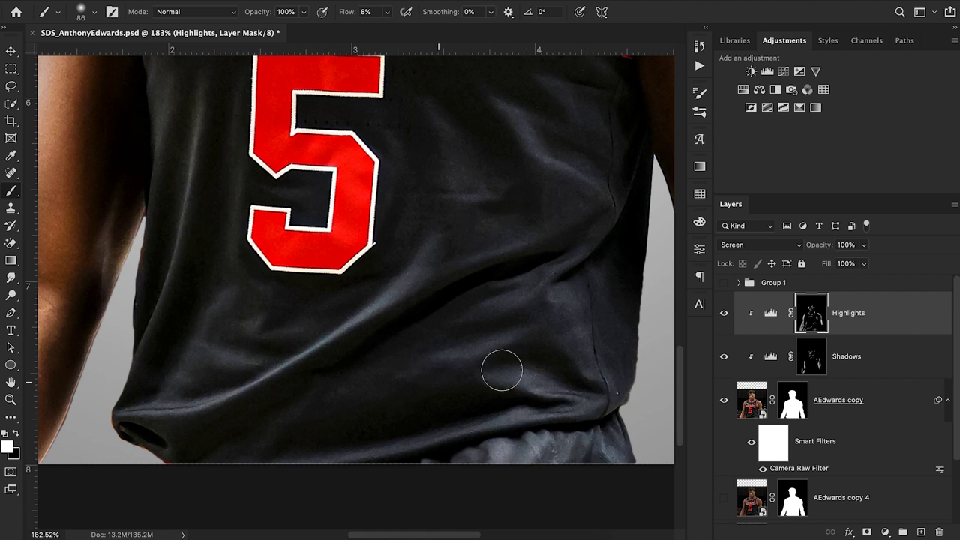
{"action": "scroll", "coordinate": [501, 368], "scroll_direction": "up", "scroll_amount": 5}
{"action": "scroll", "coordinate": [502, 368], "scroll_direction": "right", "scroll_amount": 1}
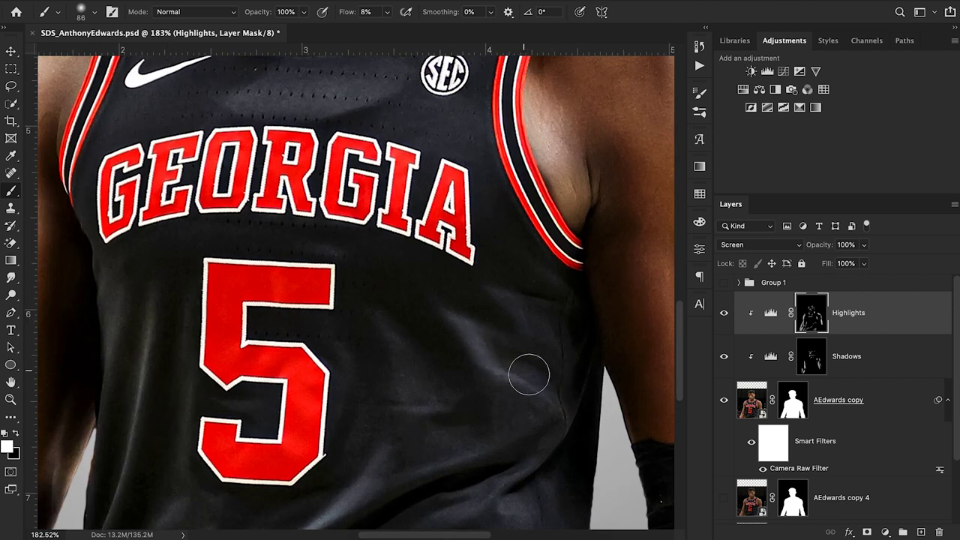
Brighten the jersey around the Nike logo and the top of the player's right shoulder on the Highlights mask.
{"action": "scroll", "coordinate": [377, 264], "scroll_direction": "up", "scroll_amount": 3}
{"action": "scroll", "coordinate": [377, 264], "scroll_direction": "left", "scroll_amount": 4}
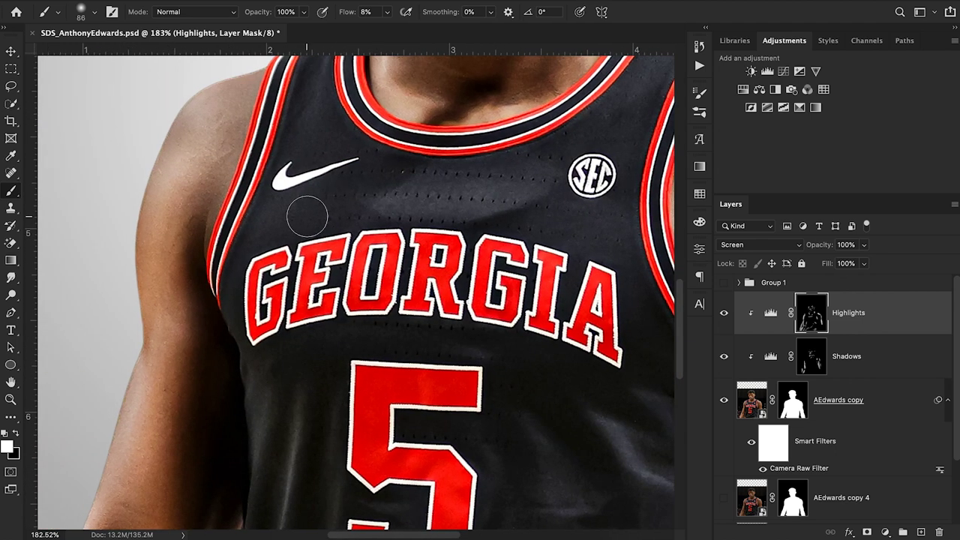
{"action": "scroll", "coordinate": [529, 218], "scroll_direction": "up", "scroll_amount": 3}
{"action": "scroll", "coordinate": [530, 218], "scroll_direction": "right", "scroll_amount": 2}
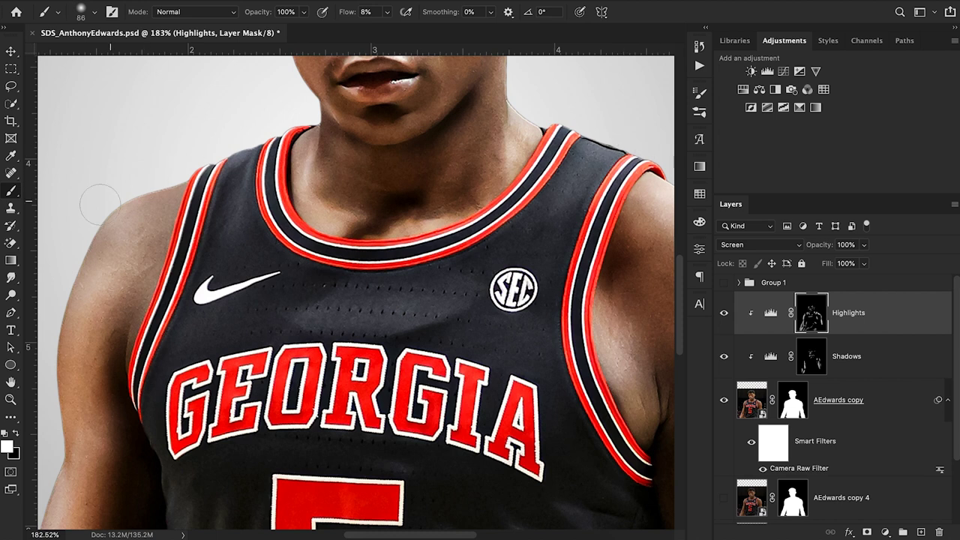
Compare the whole player with and without the Highlights and Shadows layers by toggling their visibility.
{"action": "left_click", "coordinate": [10, 399]}
{"action": "left_click_drag", "start_coordinate": [426, 220], "coordinate": [373, 231]}
{"action": "left_click_drag", "start_coordinate": [460, 231], "coordinate": [401, 232]}
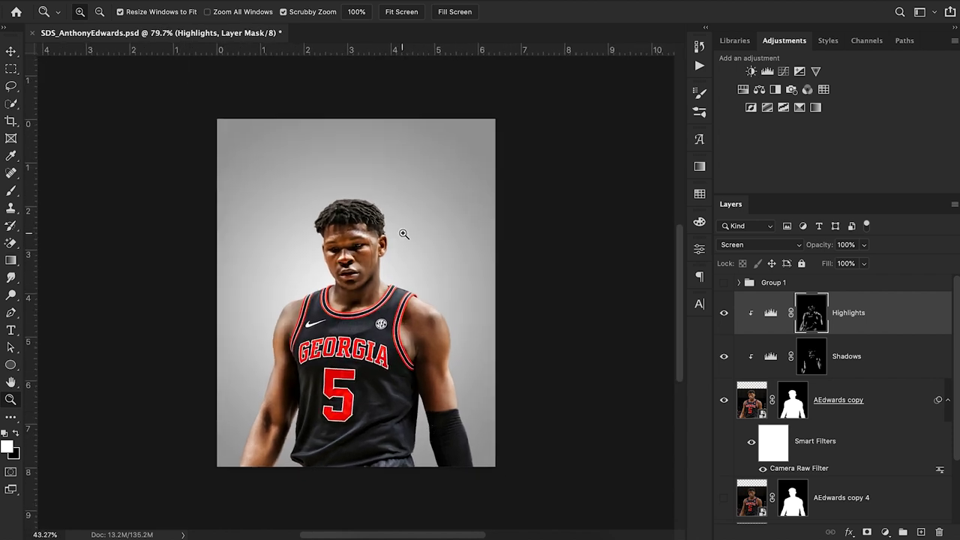
{"action": "left_click", "coordinate": [723, 313]}
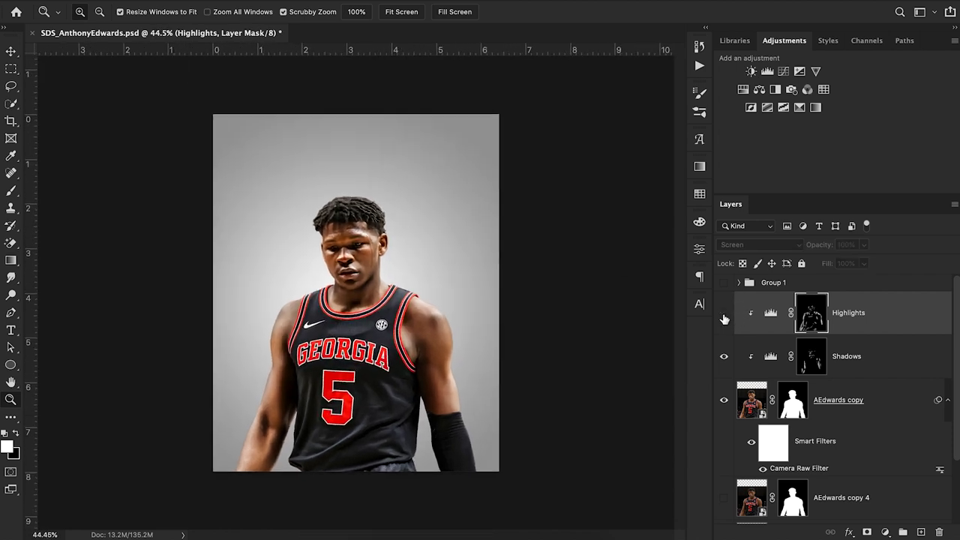
{"action": "left_click", "coordinate": [723, 314]}
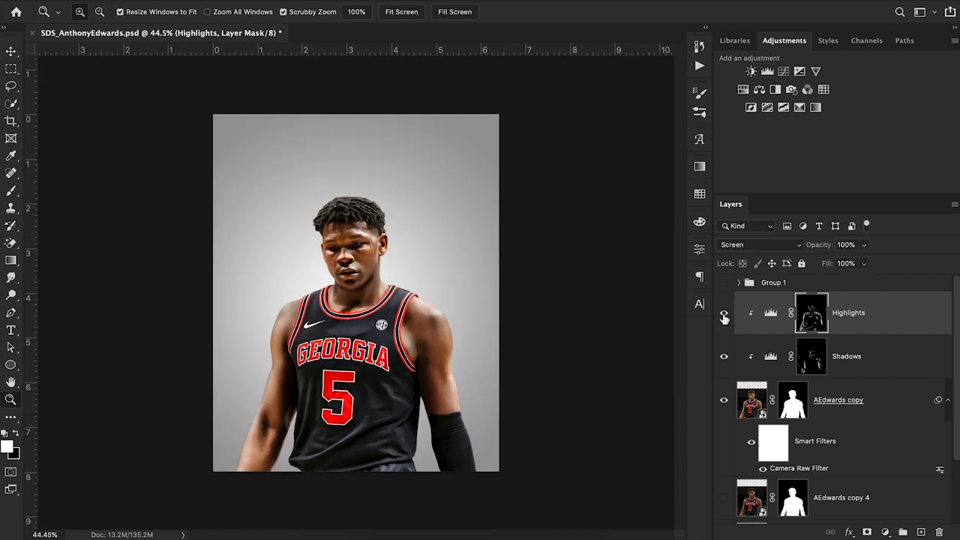
{"action": "left_click", "coordinate": [723, 314]}
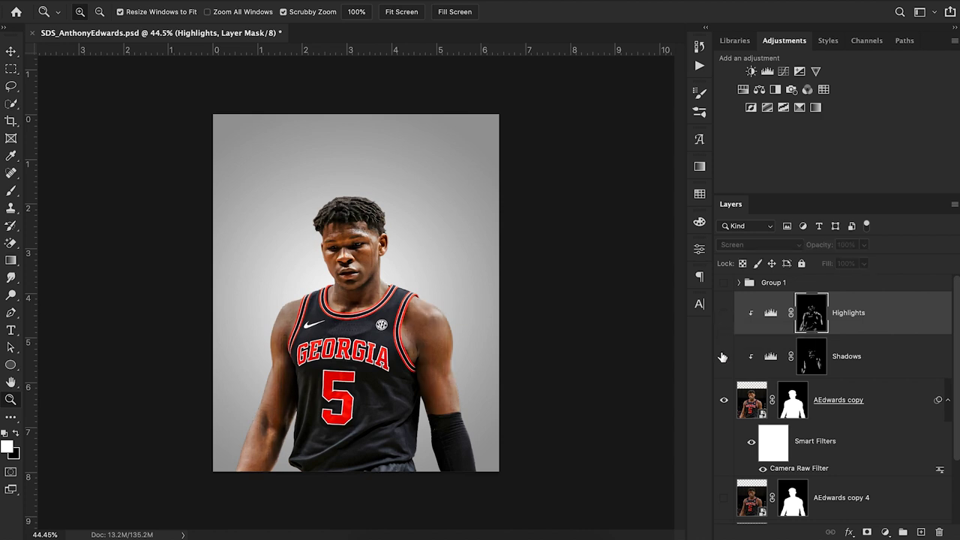
{"action": "left_click", "coordinate": [720, 324]}
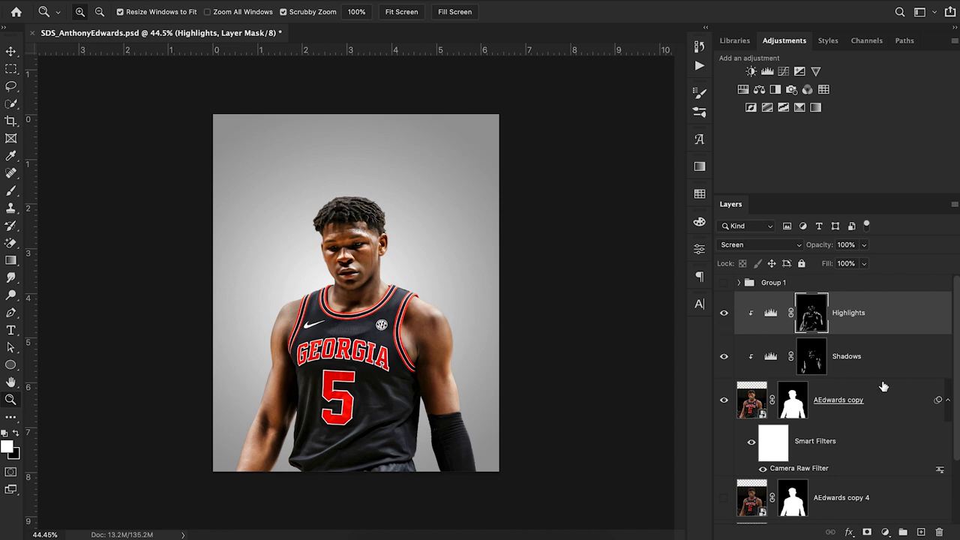
Duplicate the AEdwards copy layer above the Highlights layer and convert the duplicate to a Smart Object.
{"action": "left_click", "coordinate": [889, 420]}
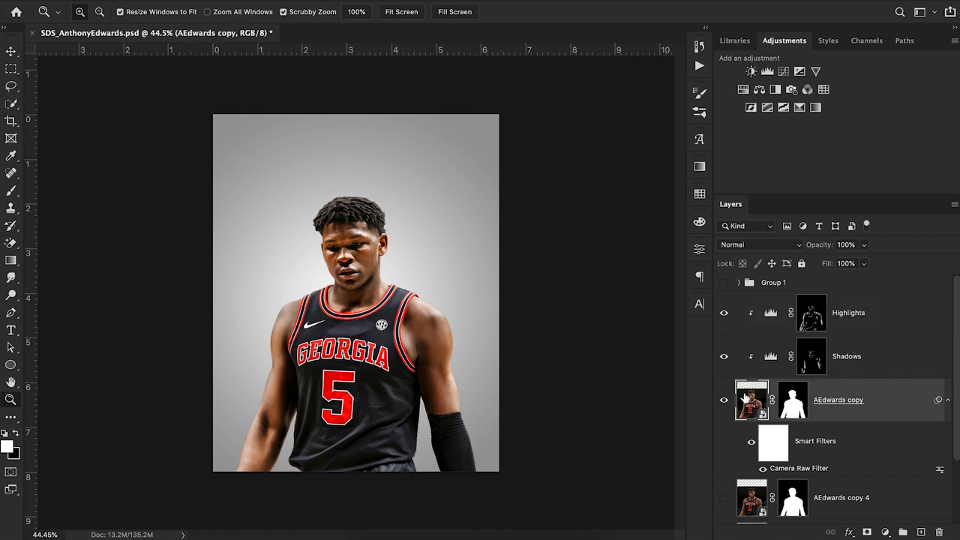
{"action": "left_click_drag", "start_coordinate": [899, 406], "coordinate": [892, 303]}
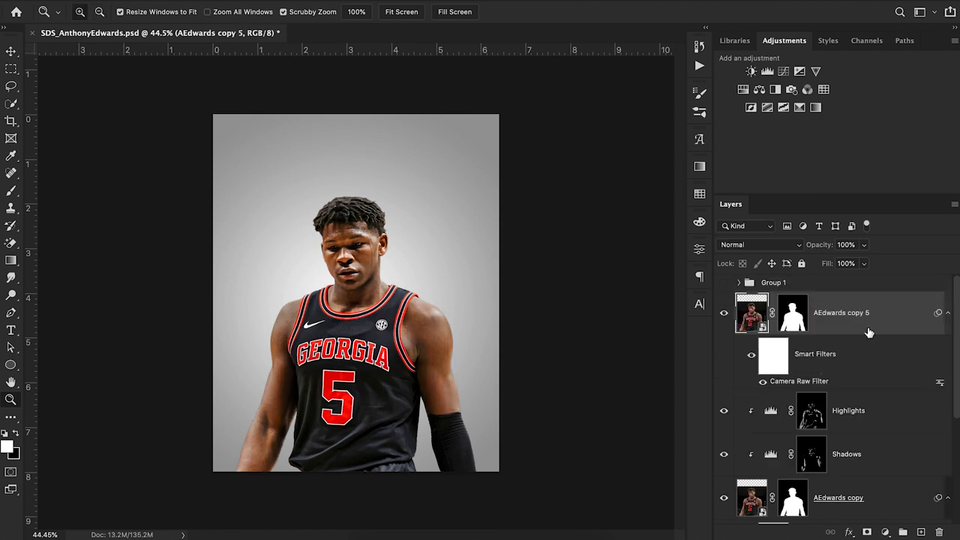
{"action": "right_click", "coordinate": [869, 333]}
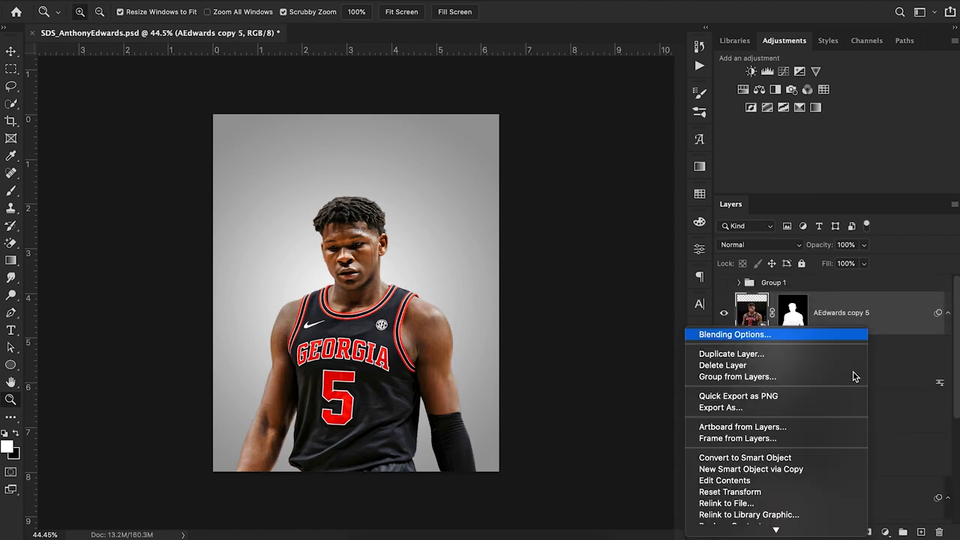
{"action": "scroll", "coordinate": [825, 368], "scroll_direction": "down", "scroll_amount": 3}
{"action": "left_click", "coordinate": [782, 376]}
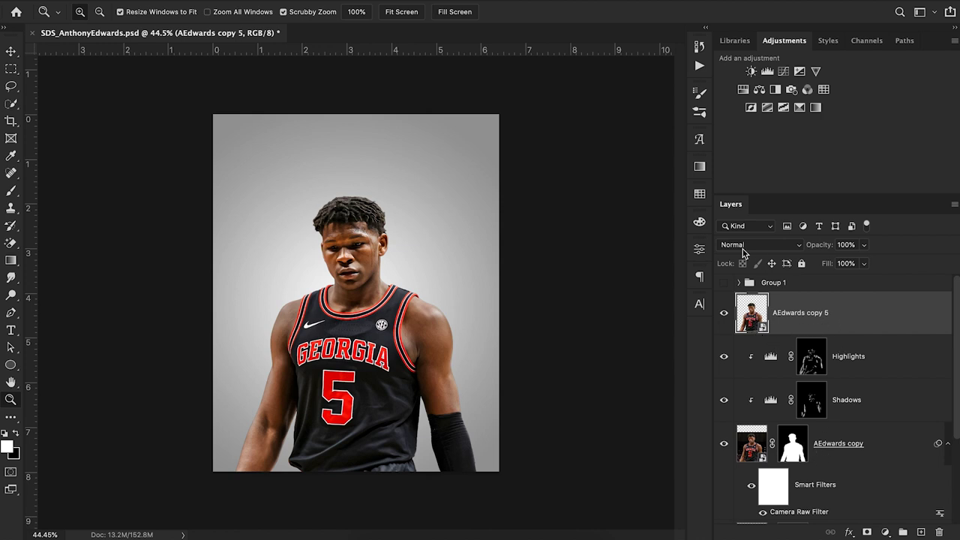
Apply a Gaussian Blur with a 6.2-pixel radius to the duplicate and set its blend mode to Linear Dodge (Add).
{"action": "left_click", "coordinate": [315, 1]}
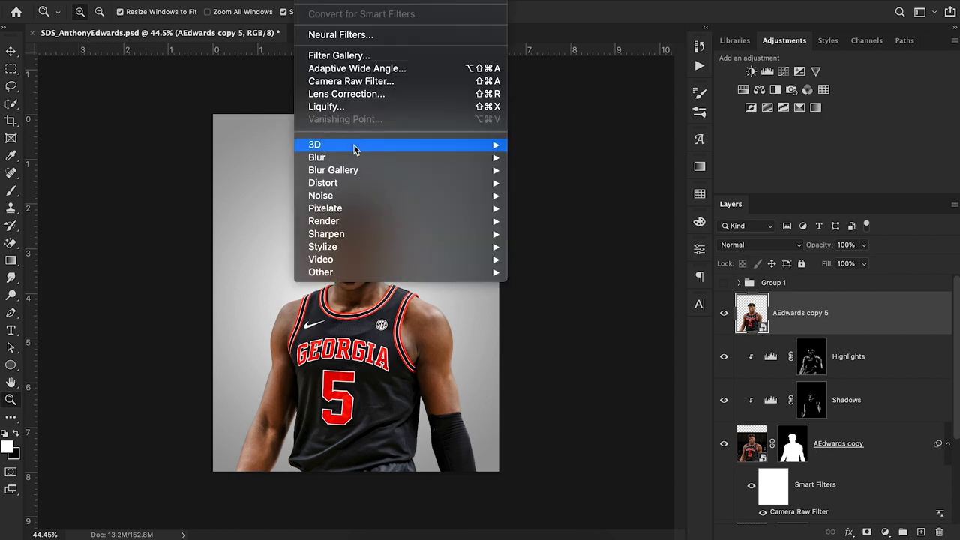
{"action": "mouse_move", "coordinate": [354, 159]}
{"action": "left_click", "coordinate": [578, 207]}
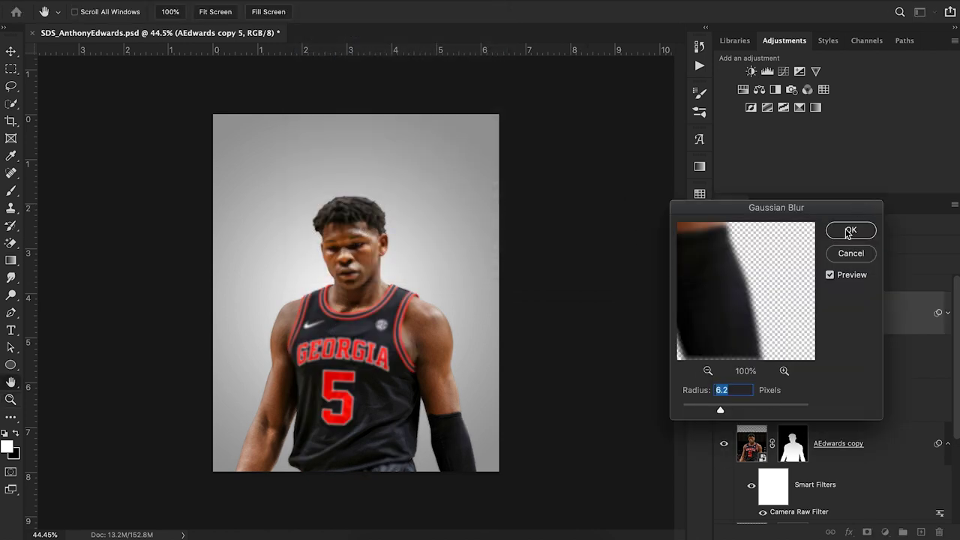
{"action": "left_click", "coordinate": [849, 231]}
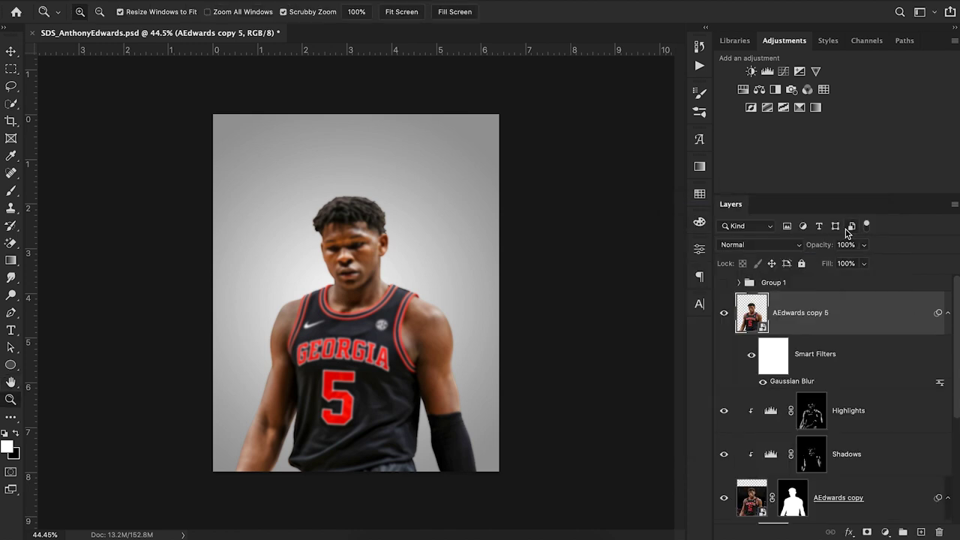
{"action": "left_click", "coordinate": [778, 247]}
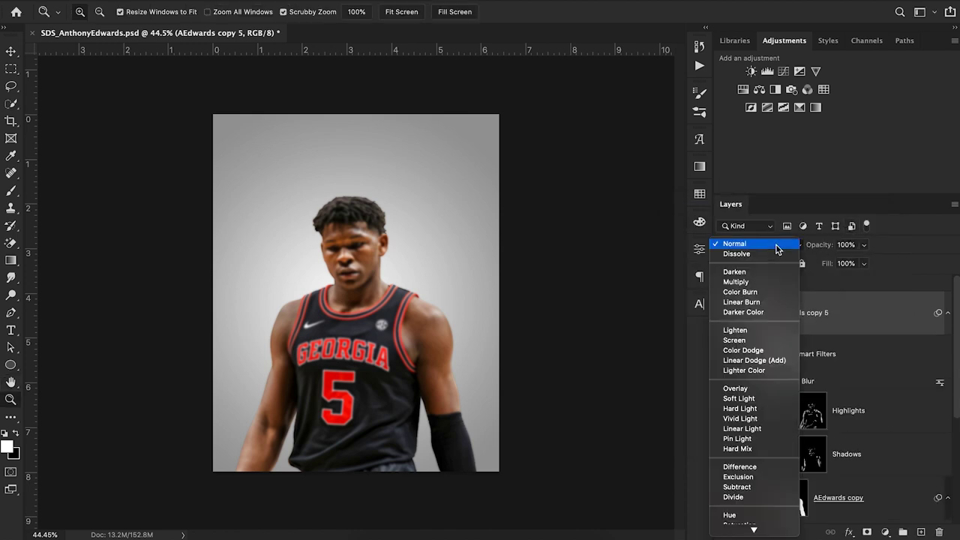
{"action": "left_click", "coordinate": [764, 364]}
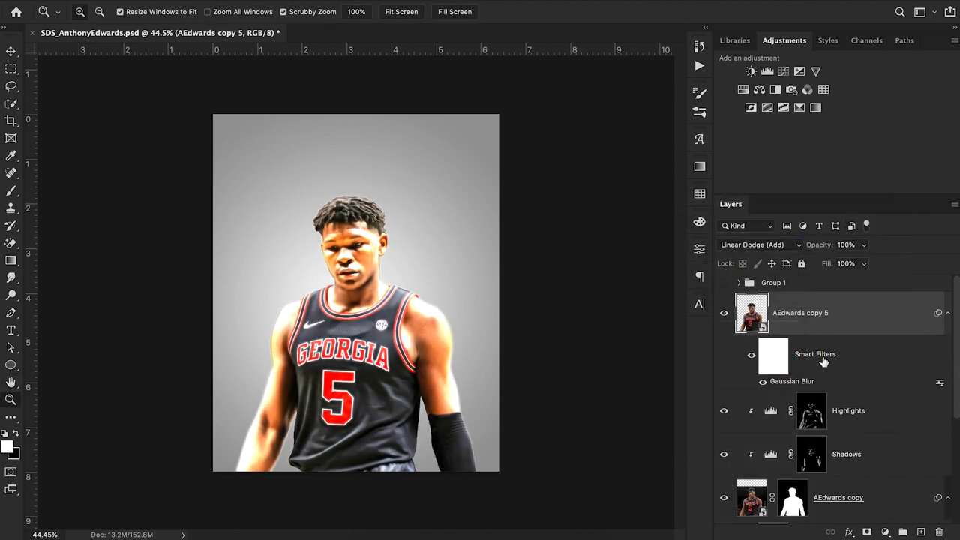
Clip the blurred Linear Dodge layer to the player below and hide its effect with a black layer mask.
{"action": "left_click", "coordinate": [820, 384], "text": "alt"}
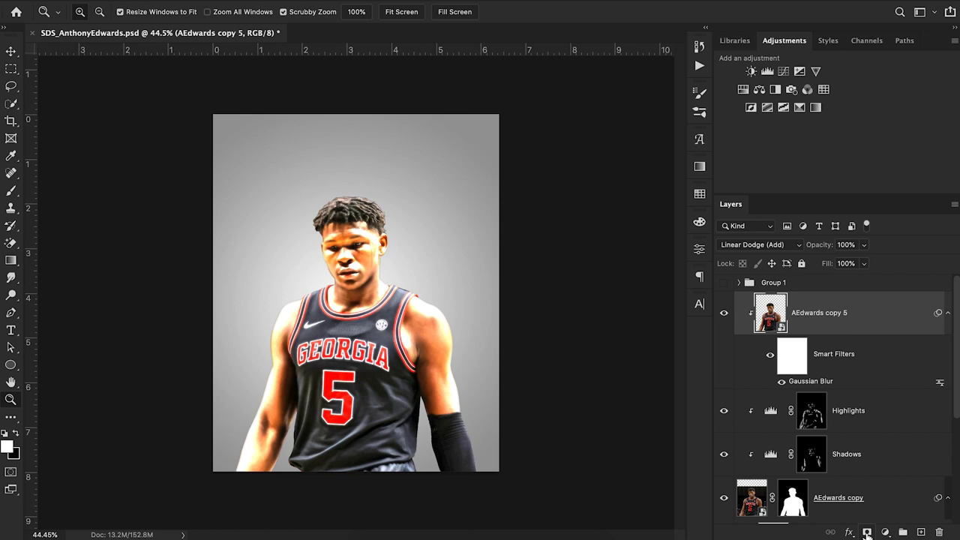
{"action": "left_click", "coordinate": [867, 532], "text": "alt"}
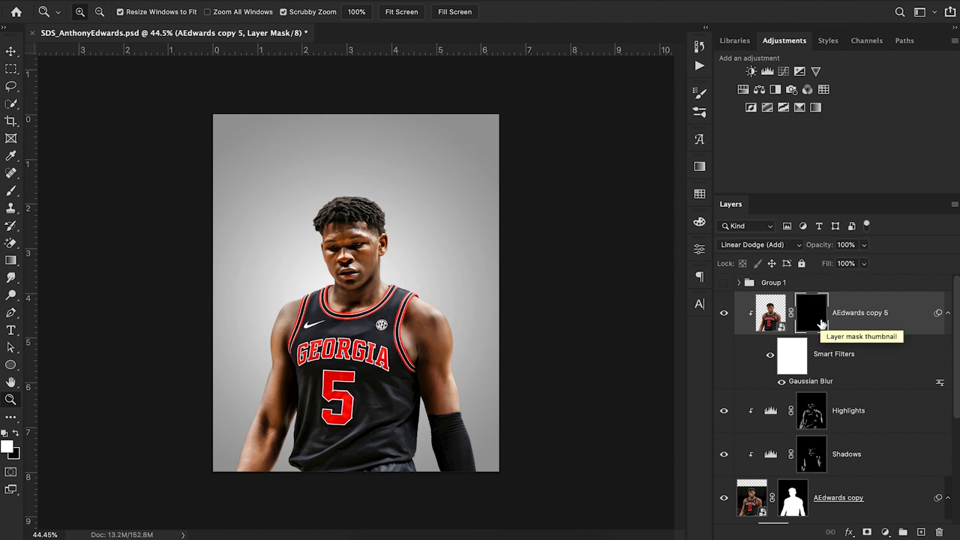
Paint white on the blurred layer's mask with the Brush to add glow along the player's right elbow and upper arm.
{"action": "key", "text": "b"}
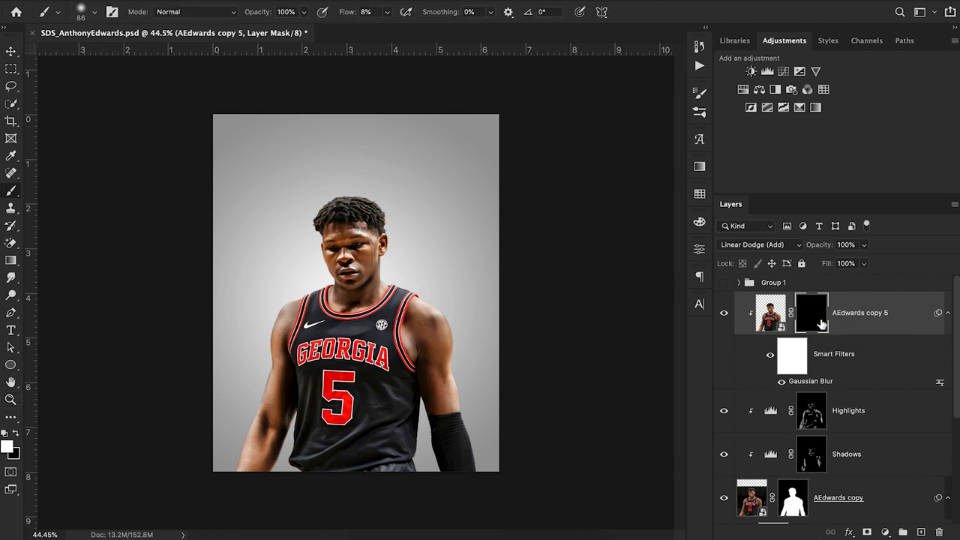
{"action": "left_click", "coordinate": [10, 399]}
{"action": "left_click_drag", "start_coordinate": [318, 294], "coordinate": [375, 294]}
{"action": "left_click_drag", "start_coordinate": [348, 363], "coordinate": [362, 366]}
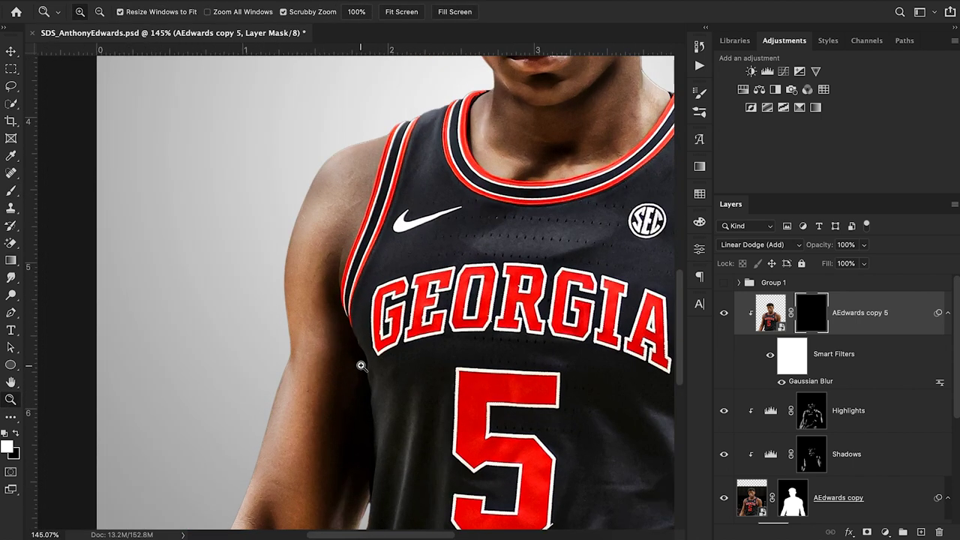
{"action": "scroll", "coordinate": [361, 365], "scroll_direction": "down", "scroll_amount": 3}
{"action": "scroll", "coordinate": [361, 365], "scroll_direction": "up", "scroll_amount": 1}
{"action": "scroll", "coordinate": [361, 365], "scroll_direction": "down", "scroll_amount": 2}
{"action": "scroll", "coordinate": [361, 365], "scroll_direction": "down", "scroll_amount": 3}
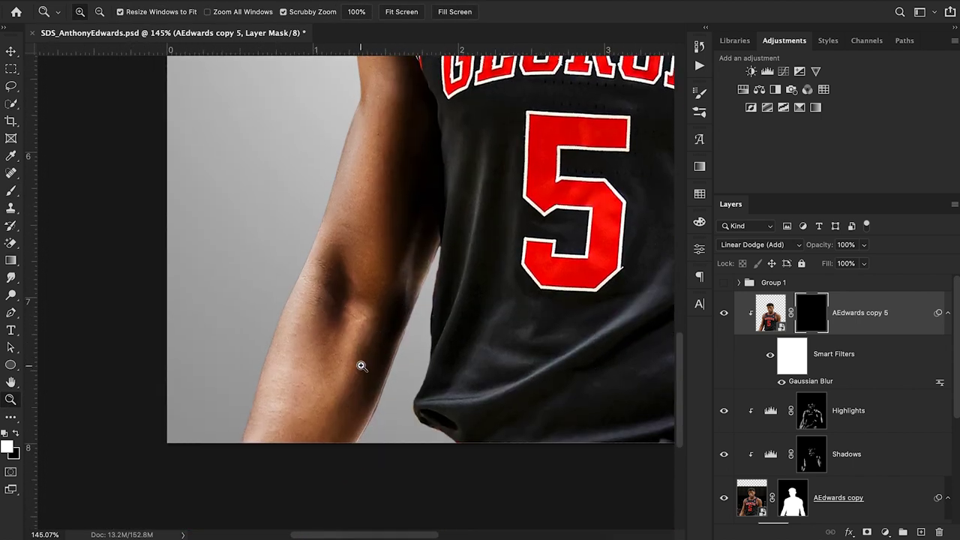
{"action": "key", "text": "b"}
{"action": "mouse_move", "coordinate": [356, 325]}
{"action": "left_mouse_down"}
{"action": "mouse_move", "coordinate": [353, 384]}
{"action": "mouse_move", "coordinate": [365, 314]}
{"action": "mouse_move", "coordinate": [354, 441]}
{"action": "mouse_move", "coordinate": [334, 242]}
{"action": "mouse_move", "coordinate": [309, 239]}
{"action": "mouse_move", "coordinate": [296, 292]}
{"action": "mouse_move", "coordinate": [333, 197]}
{"action": "left_mouse_up"}
{"action": "scroll", "coordinate": [330, 224], "scroll_direction": "up", "scroll_amount": 4}
{"action": "mouse_move", "coordinate": [333, 315]}
{"action": "left_mouse_down"}
{"action": "mouse_move", "coordinate": [353, 225]}
{"action": "mouse_move", "coordinate": [352, 98]}
{"action": "left_mouse_up"}
Extend the glow over the top of the player's right shoulder and along both sides of the forearm.
{"action": "scroll", "coordinate": [354, 134], "scroll_direction": "up", "scroll_amount": 2}
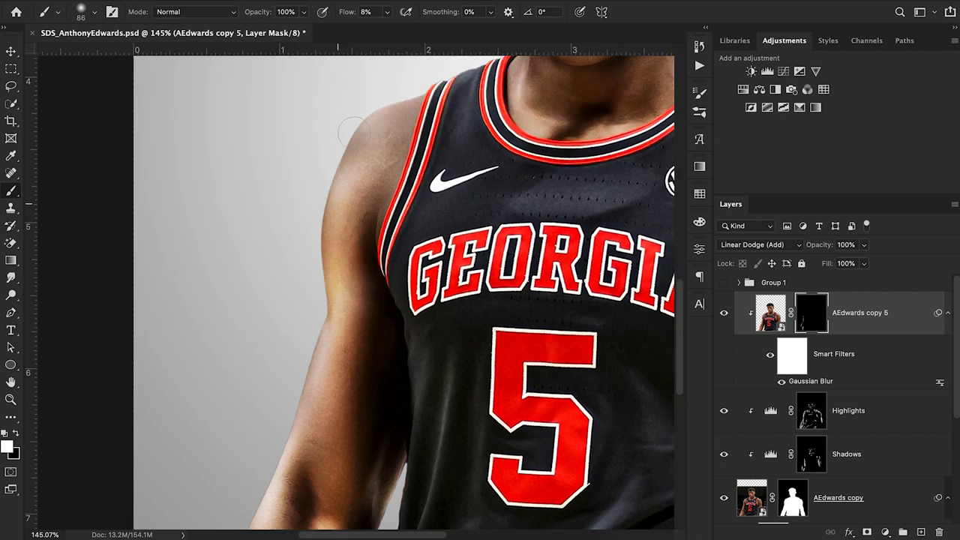
{"action": "scroll", "coordinate": [354, 134], "scroll_direction": "up", "scroll_amount": 2}
{"action": "mouse_move", "coordinate": [350, 232]}
{"action": "left_mouse_down"}
{"action": "mouse_move", "coordinate": [365, 171]}
{"action": "mouse_move", "coordinate": [385, 142]}
{"action": "mouse_move", "coordinate": [364, 193]}
{"action": "mouse_move", "coordinate": [381, 155]}
{"action": "left_mouse_up"}
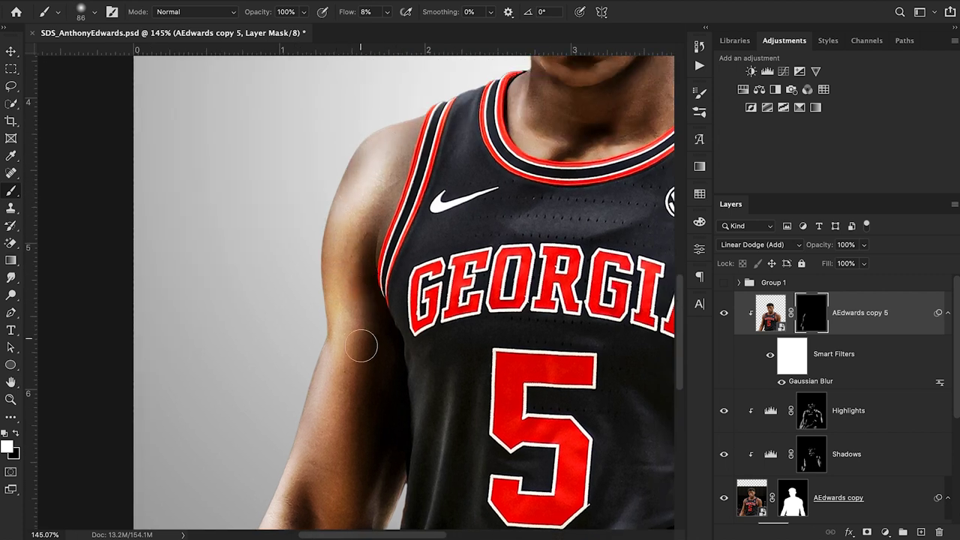
{"action": "scroll", "coordinate": [349, 426], "scroll_direction": "down", "scroll_amount": 4}
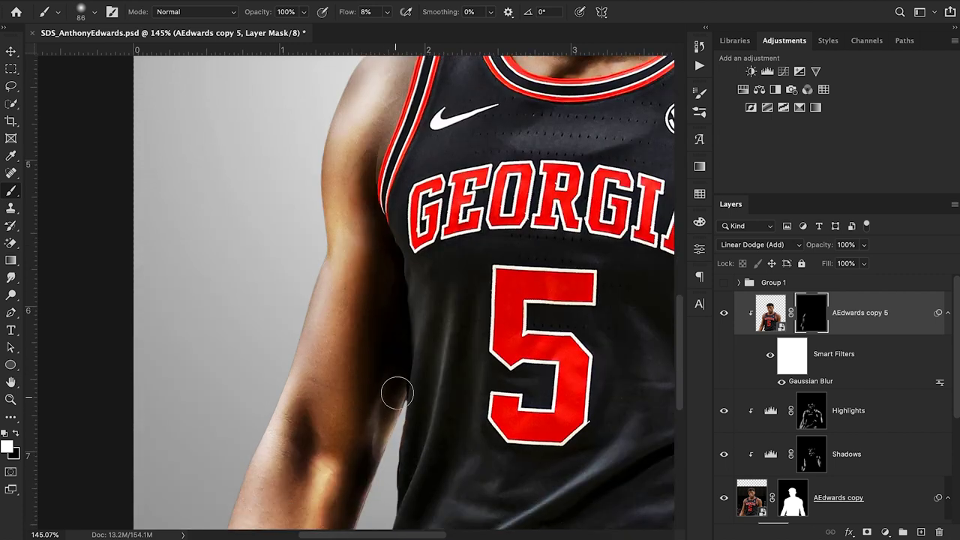
{"action": "scroll", "coordinate": [387, 382], "scroll_direction": "down", "scroll_amount": 8}
{"action": "mouse_move", "coordinate": [323, 317]}
{"action": "left_mouse_down"}
{"action": "mouse_move", "coordinate": [327, 285]}
{"action": "mouse_move", "coordinate": [345, 414]}
{"action": "left_mouse_up"}
{"action": "mouse_move", "coordinate": [246, 375]}
{"action": "left_mouse_down"}
{"action": "mouse_move", "coordinate": [271, 300]}
{"action": "mouse_move", "coordinate": [240, 424]}
{"action": "left_mouse_up"}
Paint glow on the base of the player's neck just above the jersey collar.
{"action": "scroll", "coordinate": [240, 422], "scroll_direction": "up", "scroll_amount": 5}
{"action": "scroll", "coordinate": [240, 422], "scroll_direction": "right", "scroll_amount": 6}
{"action": "scroll", "coordinate": [239, 422], "scroll_direction": "up", "scroll_amount": 9}
{"action": "scroll", "coordinate": [238, 422], "scroll_direction": "right", "scroll_amount": 2}
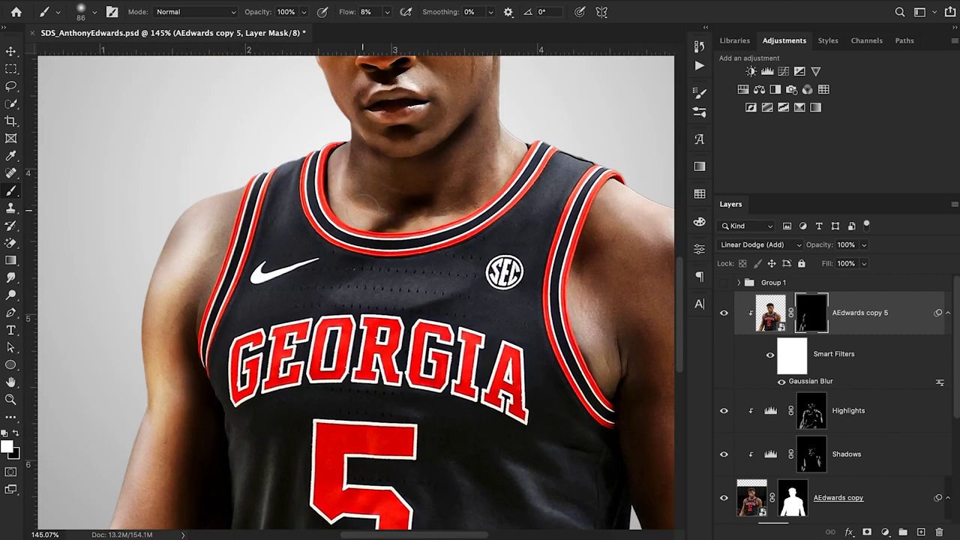
{"action": "scroll", "coordinate": [485, 371], "scroll_direction": "down", "scroll_amount": 3}
{"action": "scroll", "coordinate": [481, 381], "scroll_direction": "right", "scroll_amount": 1}
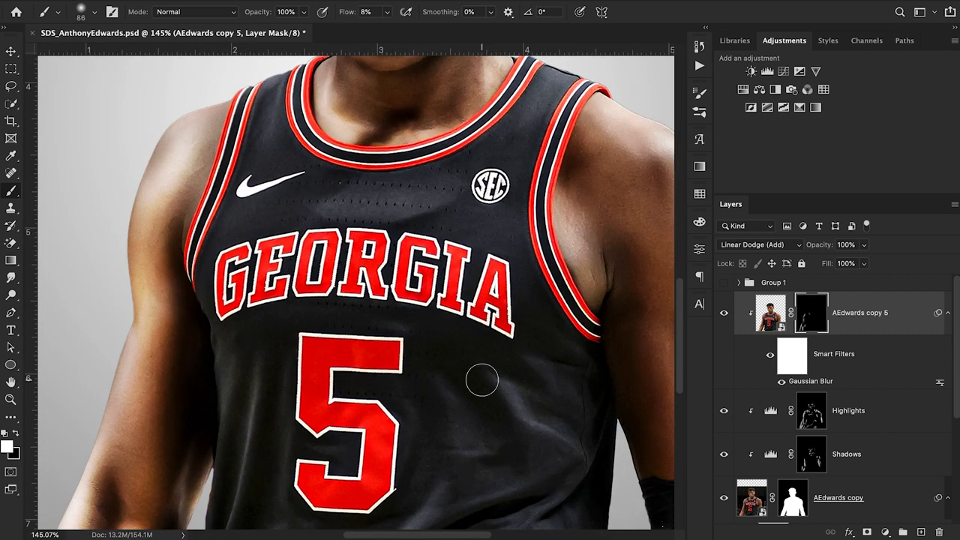
{"action": "scroll", "coordinate": [482, 381], "scroll_direction": "up", "scroll_amount": 6}
{"action": "scroll", "coordinate": [481, 381], "scroll_direction": "right", "scroll_amount": 2}
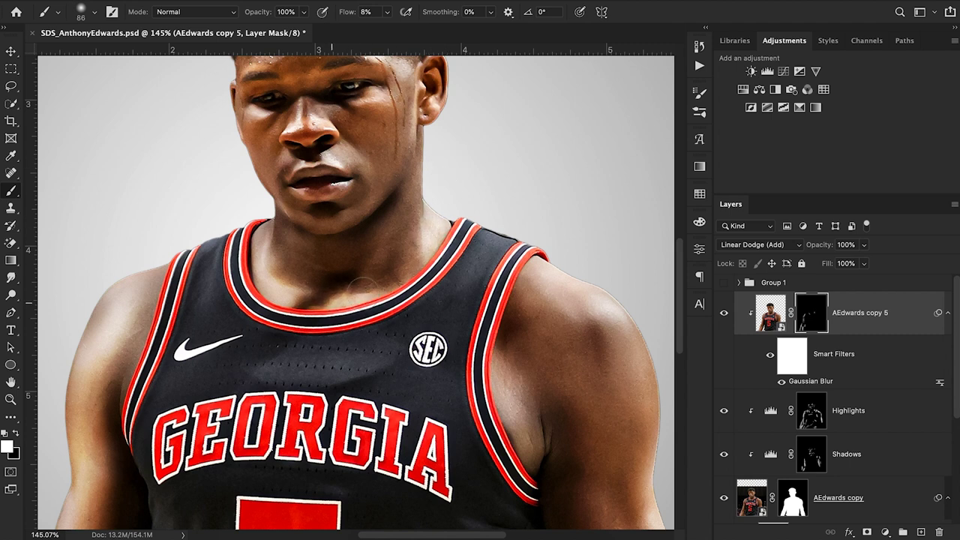
Paint glow on the skin beside the jersey armhole at the player's left shoulder.
{"action": "scroll", "coordinate": [363, 293], "scroll_direction": "right", "scroll_amount": 3}
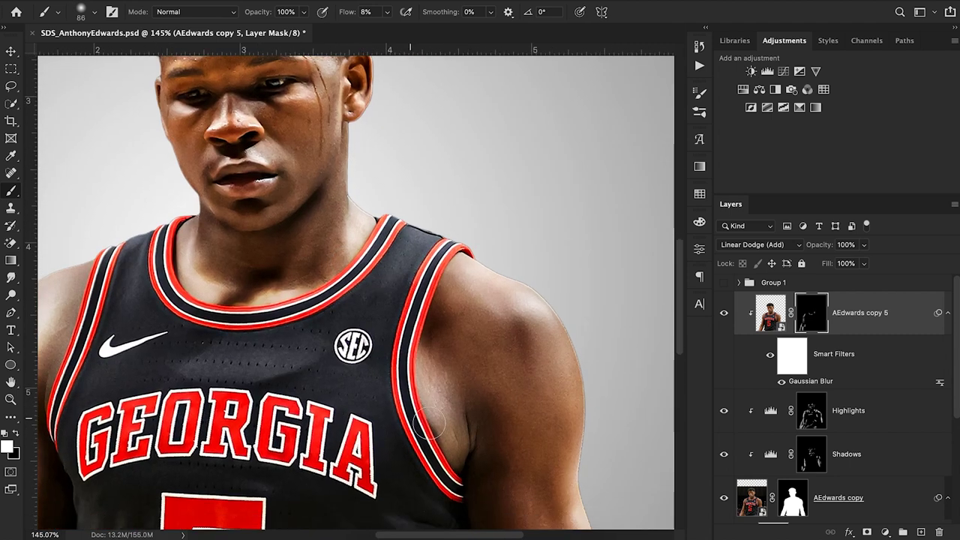
{"action": "mouse_move", "coordinate": [433, 387]}
{"action": "left_mouse_down"}
{"action": "mouse_move", "coordinate": [420, 375]}
{"action": "mouse_move", "coordinate": [422, 349]}
{"action": "left_mouse_up"}
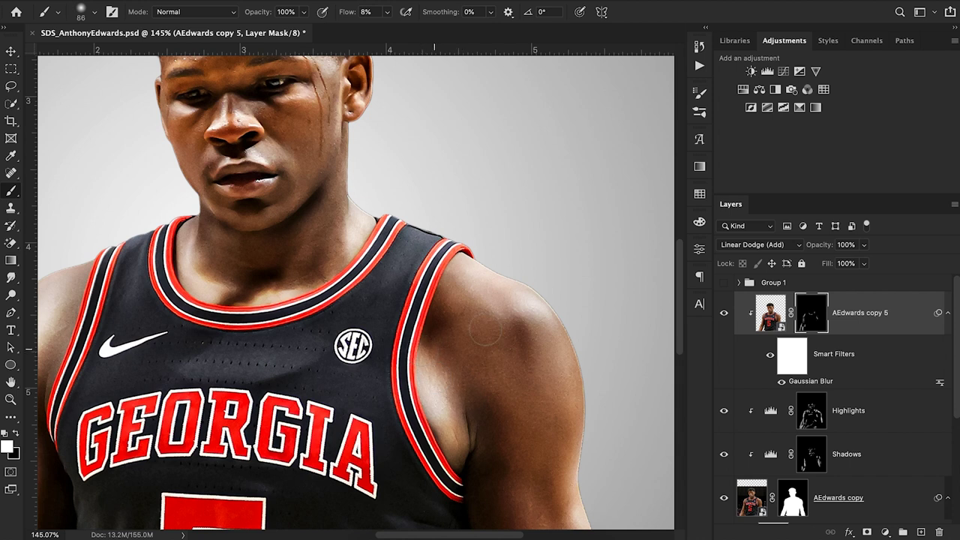
{"action": "scroll", "coordinate": [525, 315], "scroll_direction": "down", "scroll_amount": 4}
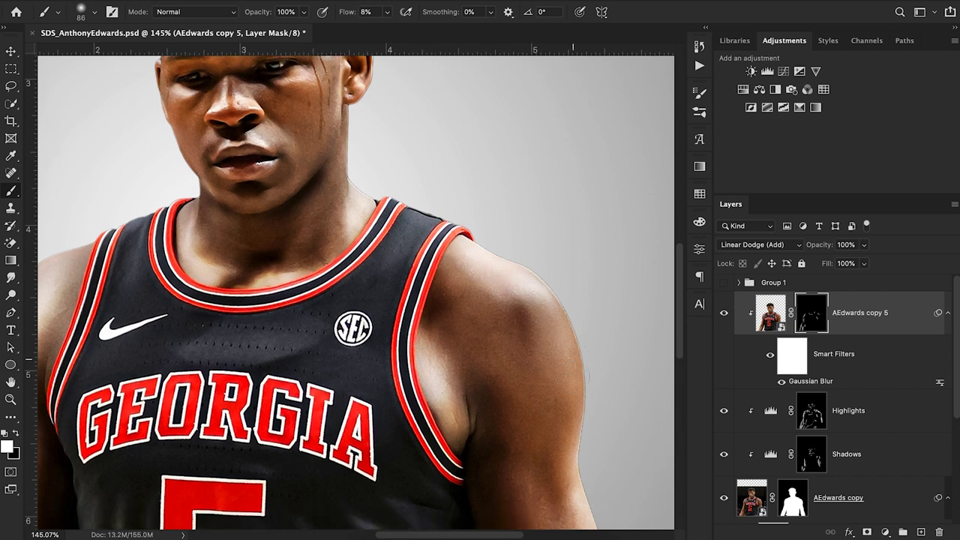
Paint glow with the Brush down the outer edge of the player's left upper arm.
{"action": "left_click_drag", "start_coordinate": [573, 435], "coordinate": [581, 495]}
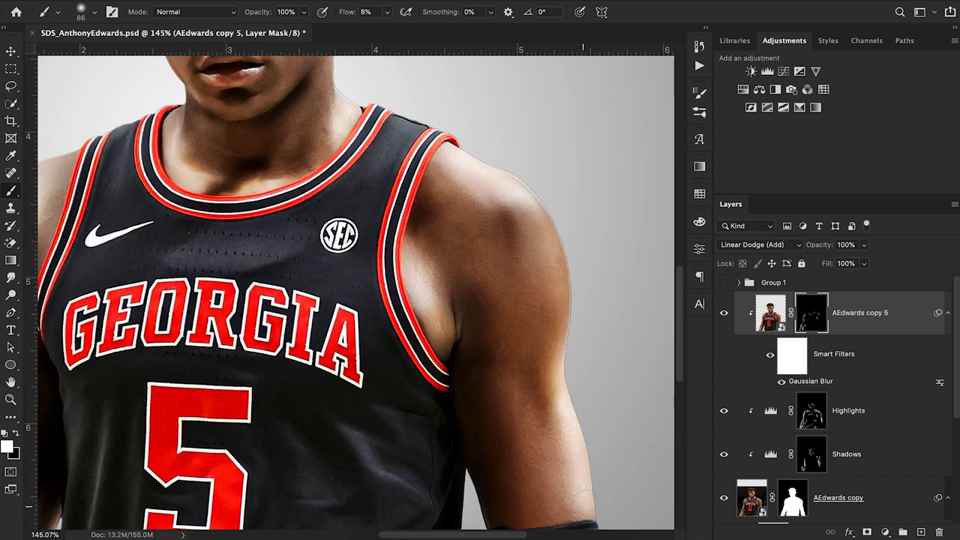
{"action": "scroll", "coordinate": [570, 448], "scroll_direction": "down", "scroll_amount": 5}
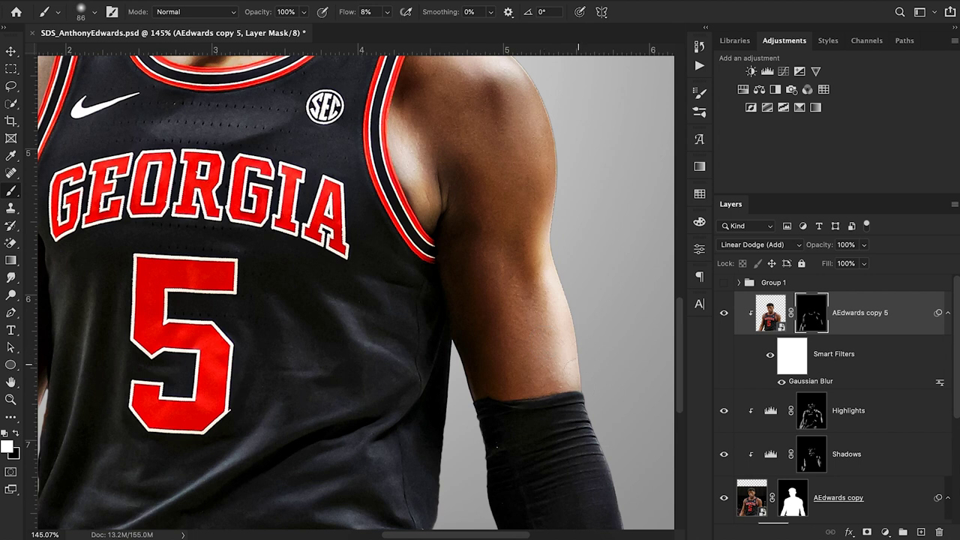
{"action": "scroll", "coordinate": [525, 276], "scroll_direction": "up", "scroll_amount": 15}
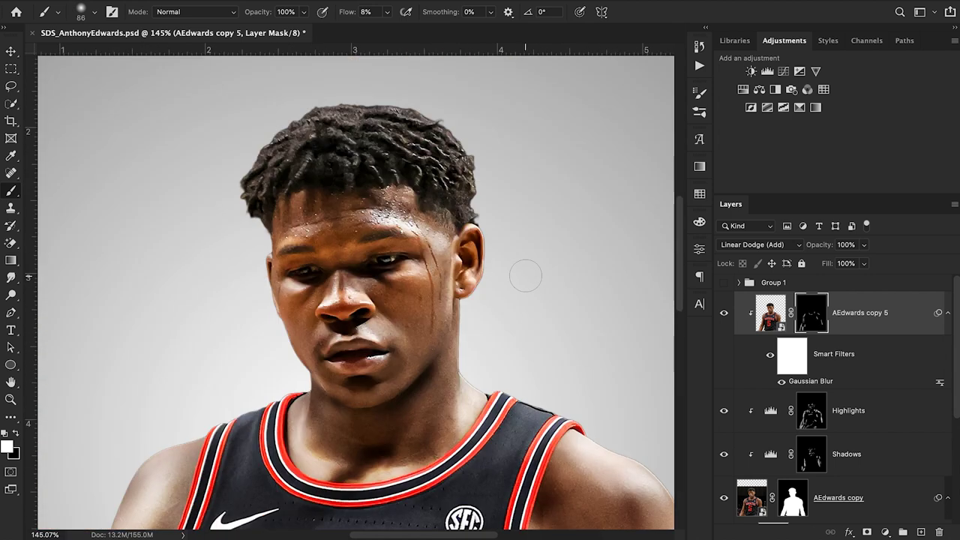
{"action": "scroll", "coordinate": [232, 465], "scroll_direction": "down", "scroll_amount": 15}
{"action": "scroll", "coordinate": [232, 465], "scroll_direction": "down", "scroll_amount": 7}
{"action": "scroll", "coordinate": [232, 460], "scroll_direction": "up", "scroll_amount": 3}
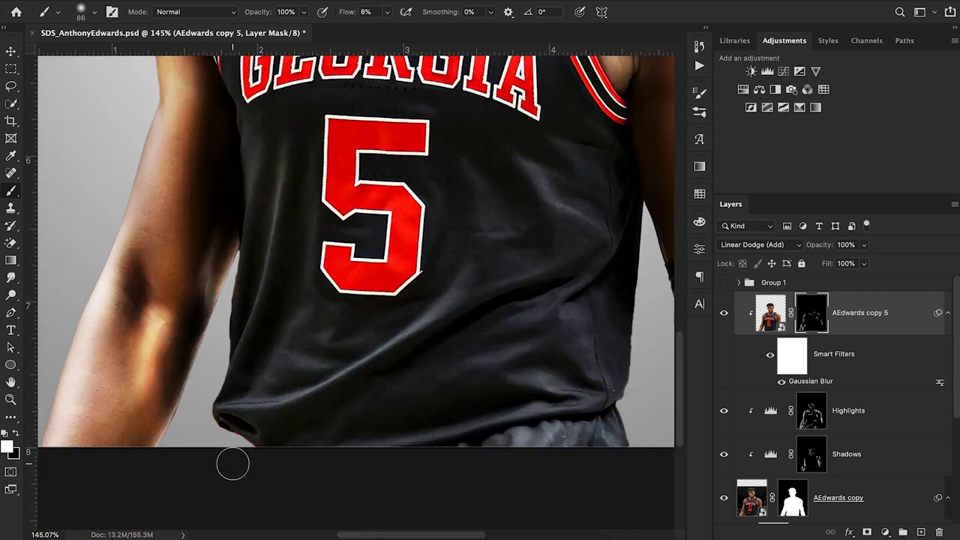
Set the brush size to 43 px and paint glow along the fabric folds of the jersey.
{"action": "left_click", "coordinate": [93, 11]}
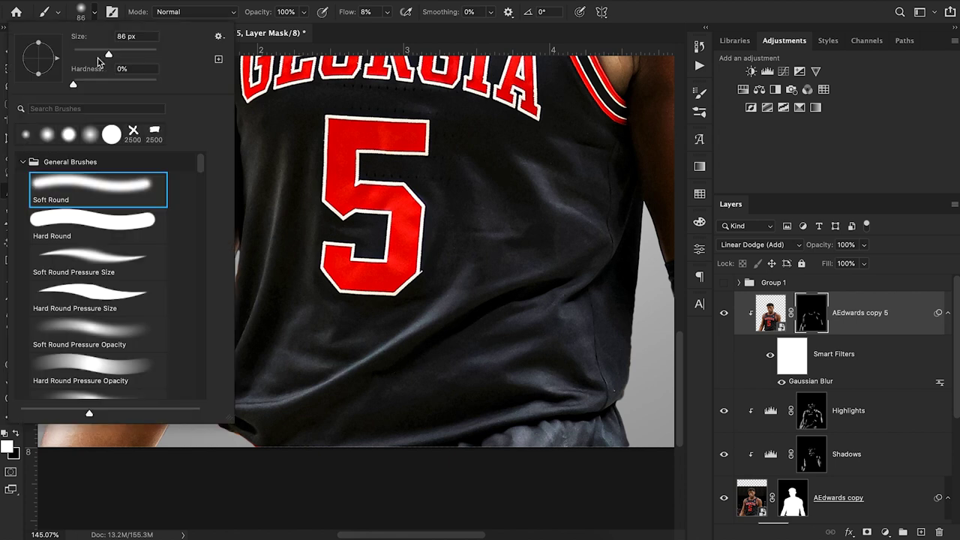
{"action": "left_click_drag", "start_coordinate": [90, 54], "coordinate": [91, 53]}
{"action": "key", "text": "Return"}
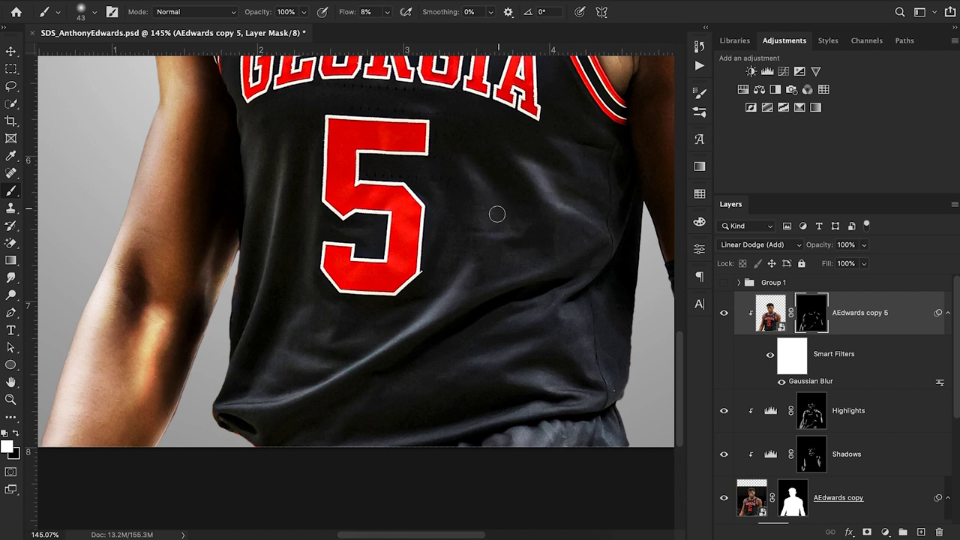
{"action": "scroll", "coordinate": [504, 229], "scroll_direction": "up", "scroll_amount": 3}
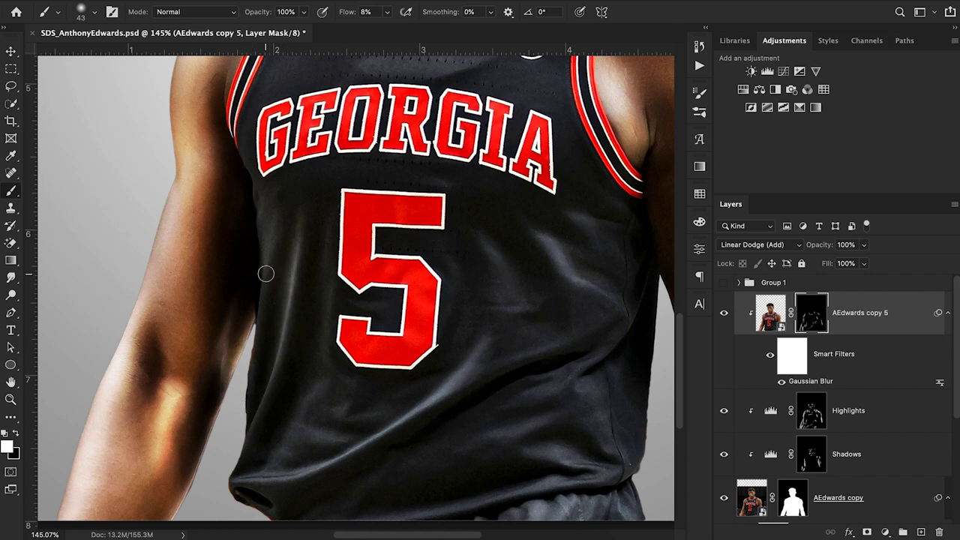
{"action": "scroll", "coordinate": [380, 264], "scroll_direction": "up", "scroll_amount": 5}
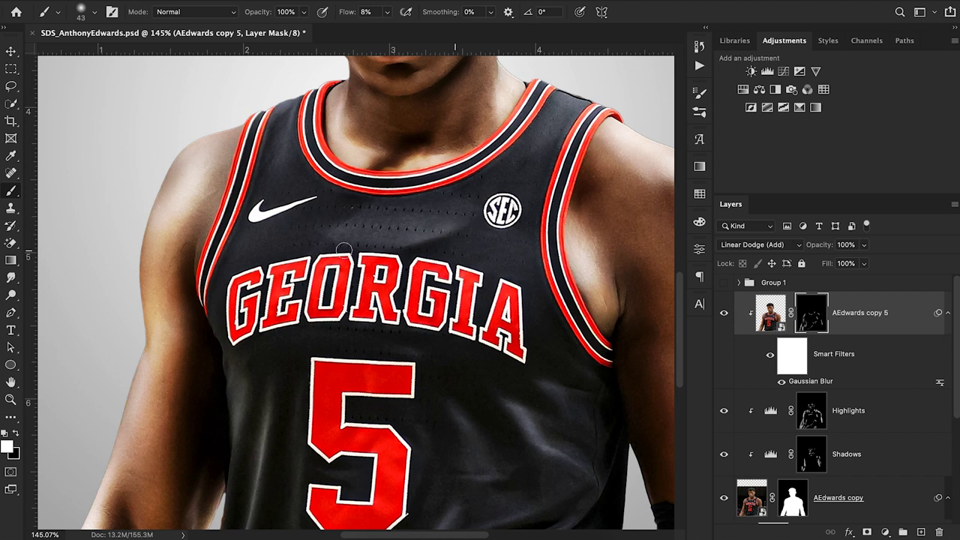
{"action": "scroll", "coordinate": [476, 292], "scroll_direction": "down", "scroll_amount": 1}
{"action": "scroll", "coordinate": [476, 292], "scroll_direction": "down", "scroll_amount": 5}
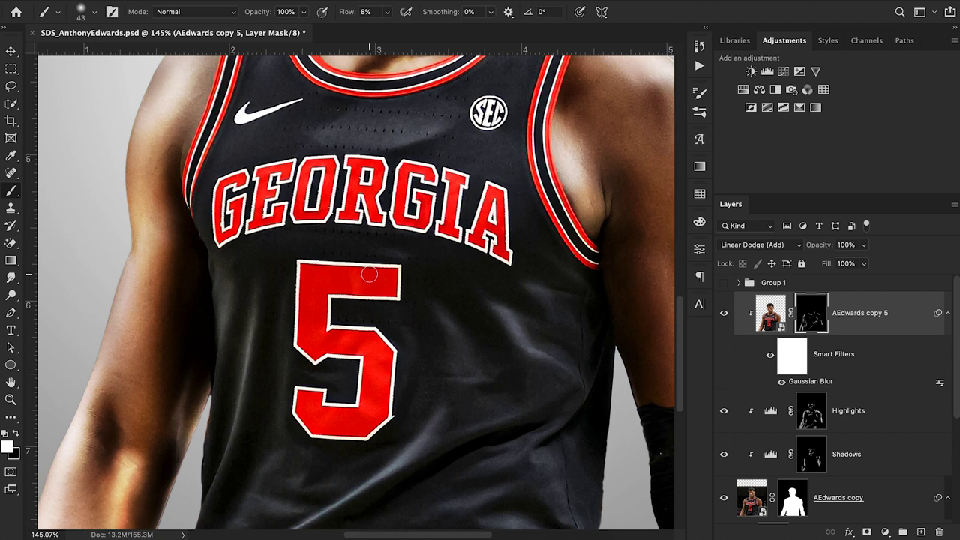
{"action": "scroll", "coordinate": [369, 274], "scroll_direction": "down", "scroll_amount": 8}
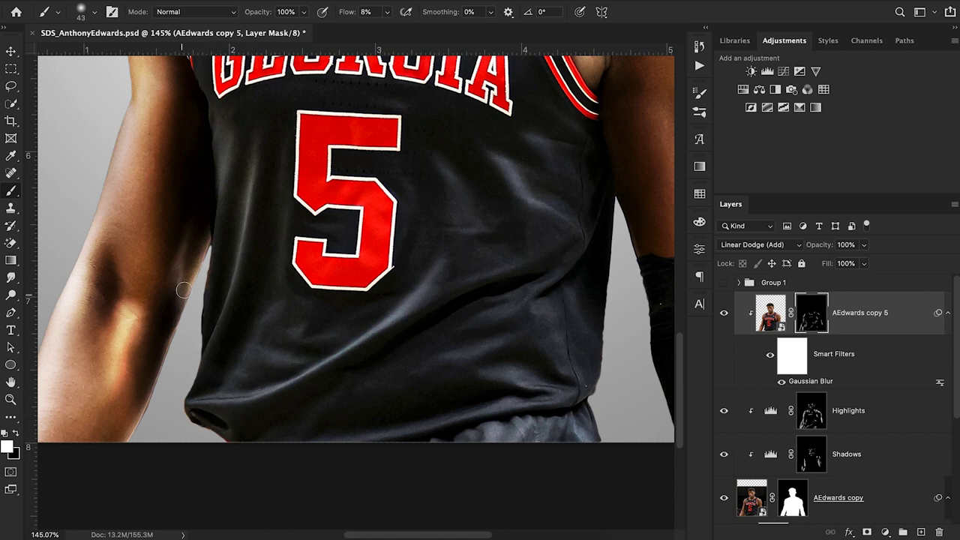
{"action": "scroll", "coordinate": [428, 340], "scroll_direction": "up", "scroll_amount": 3}
{"action": "scroll", "coordinate": [428, 341], "scroll_direction": "right", "scroll_amount": 3}
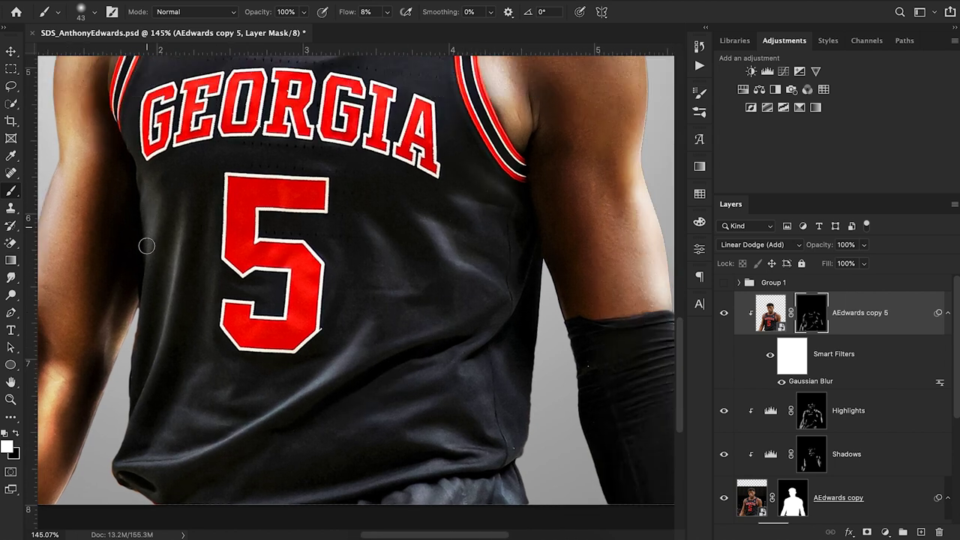
{"action": "scroll", "coordinate": [174, 289], "scroll_direction": "up", "scroll_amount": 3}
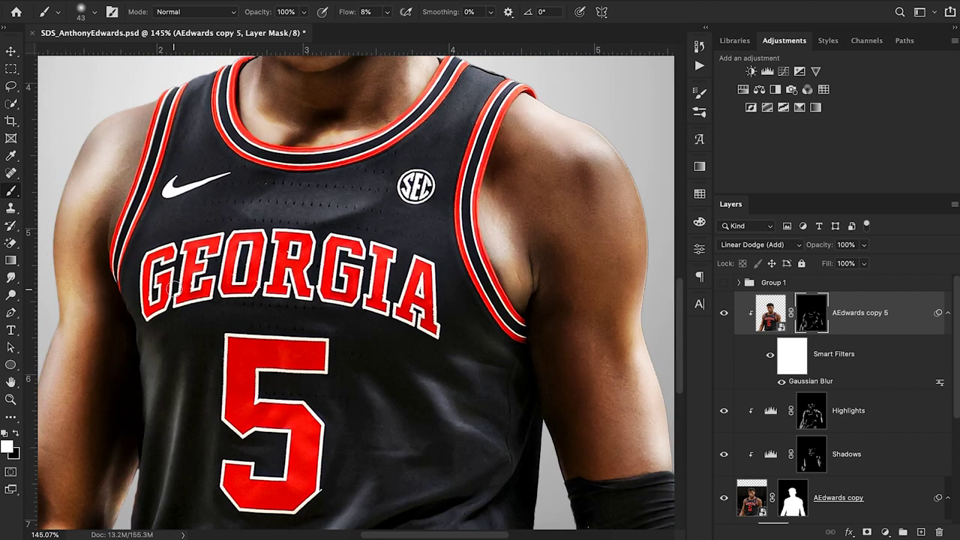
Set the brush size to 25 px and add glow around the player's upper lip.
{"action": "left_click", "coordinate": [10, 400]}
{"action": "left_click_drag", "start_coordinate": [318, 294], "coordinate": [264, 292]}
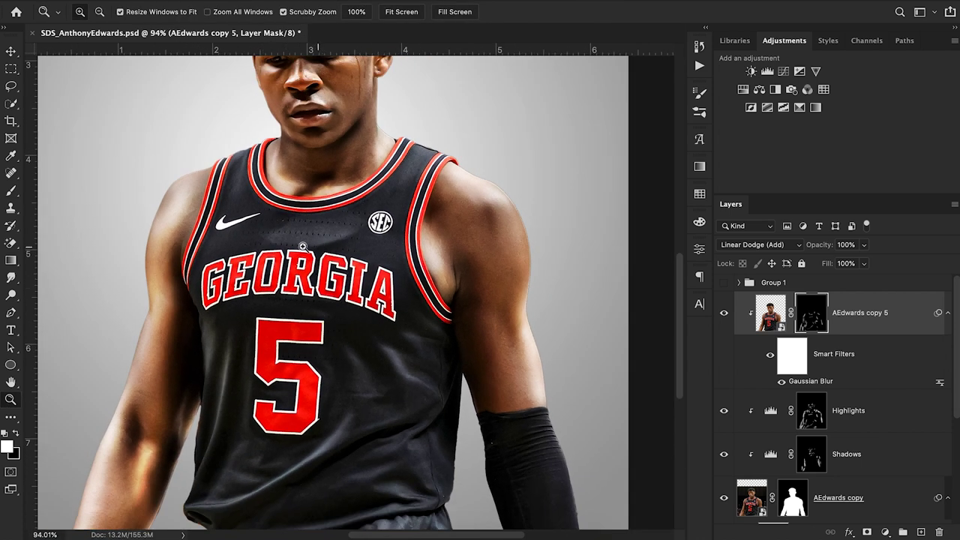
{"action": "left_click_drag", "start_coordinate": [303, 247], "coordinate": [283, 249]}
{"action": "left_click_drag", "start_coordinate": [287, 199], "coordinate": [262, 200]}
{"action": "left_click_drag", "start_coordinate": [360, 237], "coordinate": [423, 236]}
{"action": "left_click_drag", "start_coordinate": [336, 291], "coordinate": [378, 295]}
{"action": "key", "text": "b"}
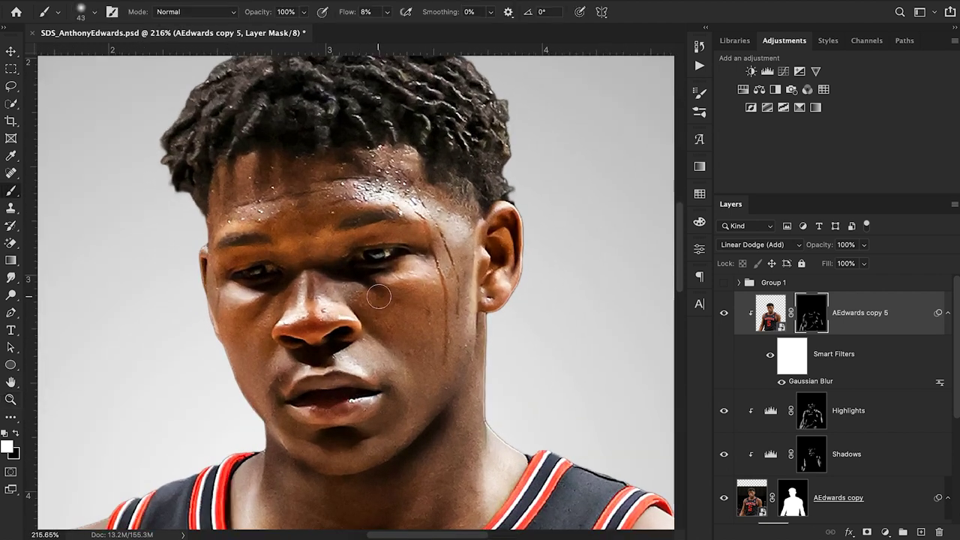
{"action": "left_click", "coordinate": [89, 9]}
{"action": "left_click_drag", "start_coordinate": [96, 56], "coordinate": [85, 57]}
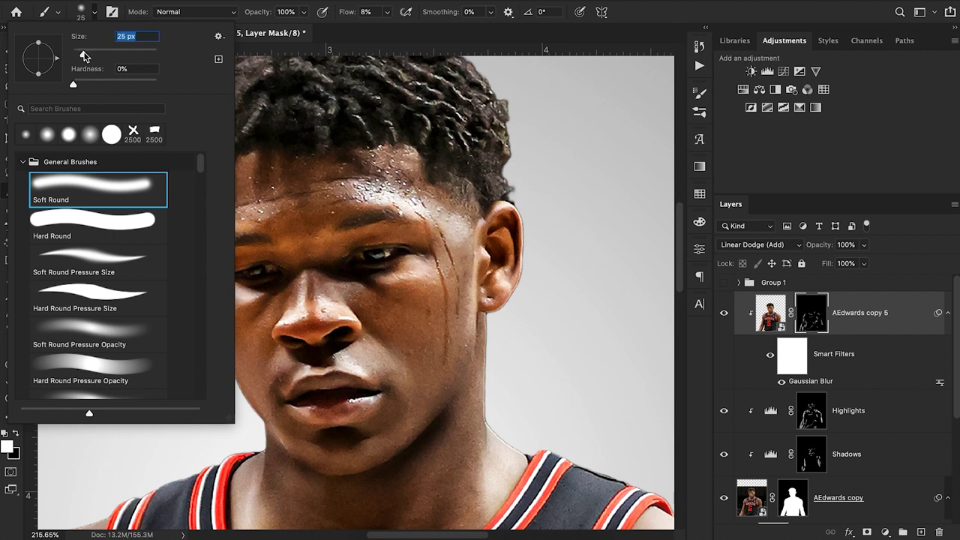
{"action": "left_click", "coordinate": [330, 363]}
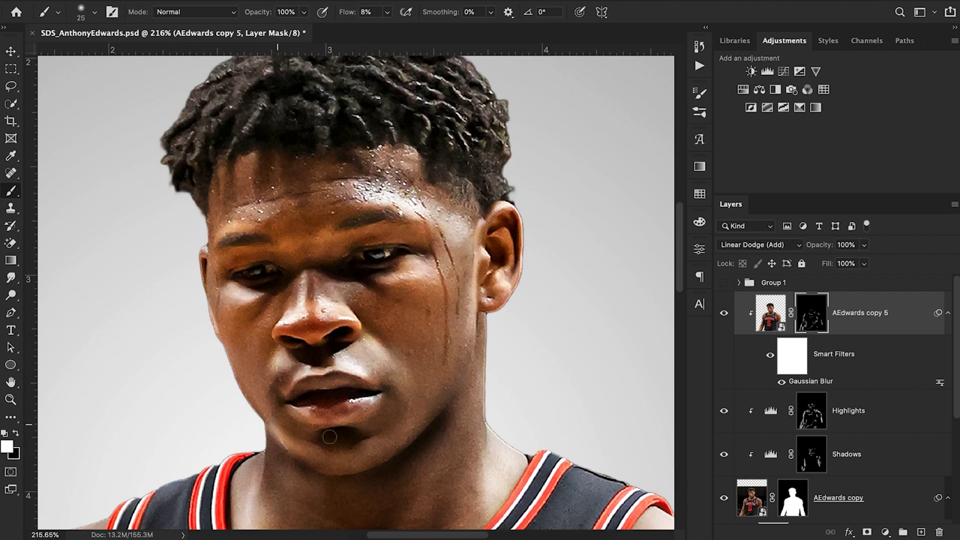
Paint glow on the forehead above both eyebrows and along the side of the face in front of the ear.
{"action": "left_click_drag", "start_coordinate": [218, 225], "coordinate": [262, 220]}
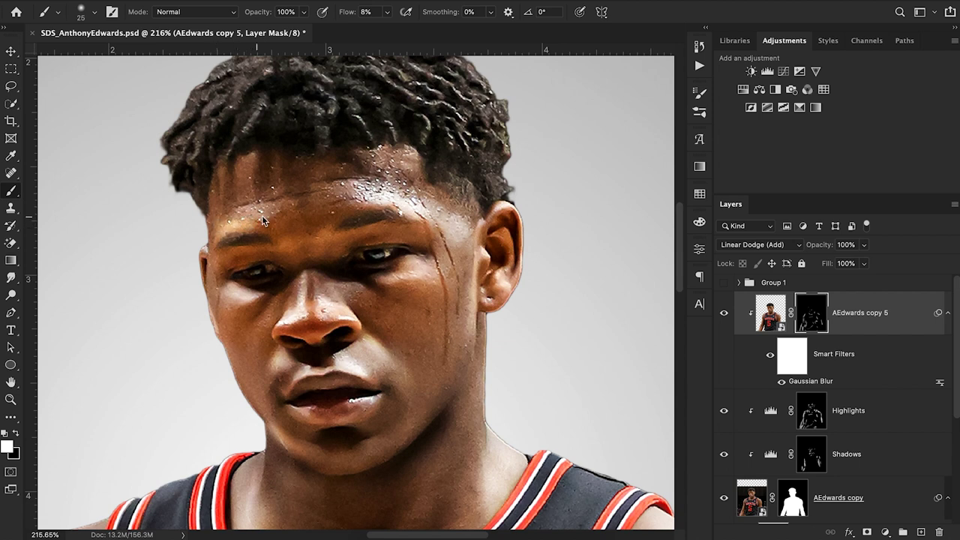
{"action": "mouse_move", "coordinate": [375, 195]}
{"action": "left_mouse_down"}
{"action": "mouse_move", "coordinate": [424, 216]}
{"action": "mouse_move", "coordinate": [429, 199]}
{"action": "mouse_move", "coordinate": [441, 210]}
{"action": "mouse_move", "coordinate": [424, 191]}
{"action": "left_mouse_up"}
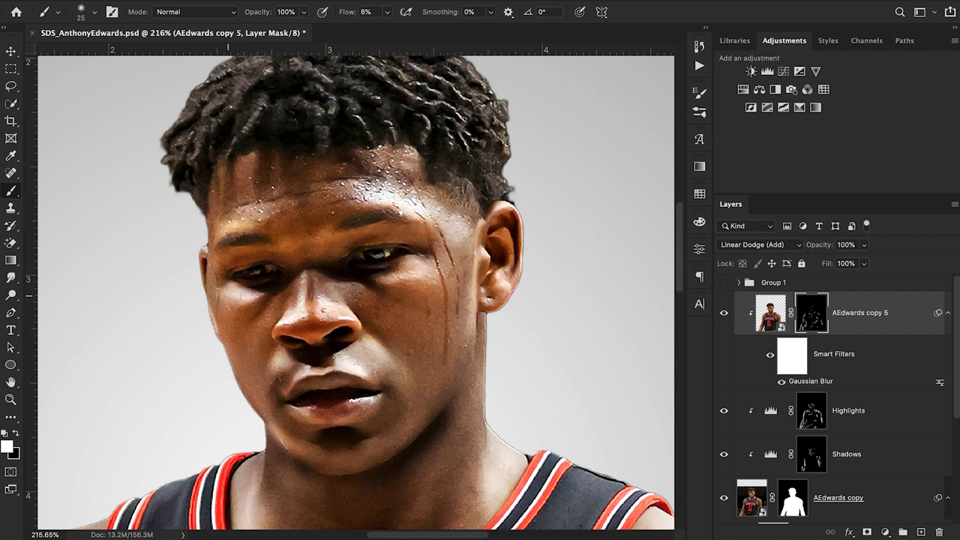
{"action": "left_click_drag", "start_coordinate": [469, 324], "coordinate": [473, 243]}
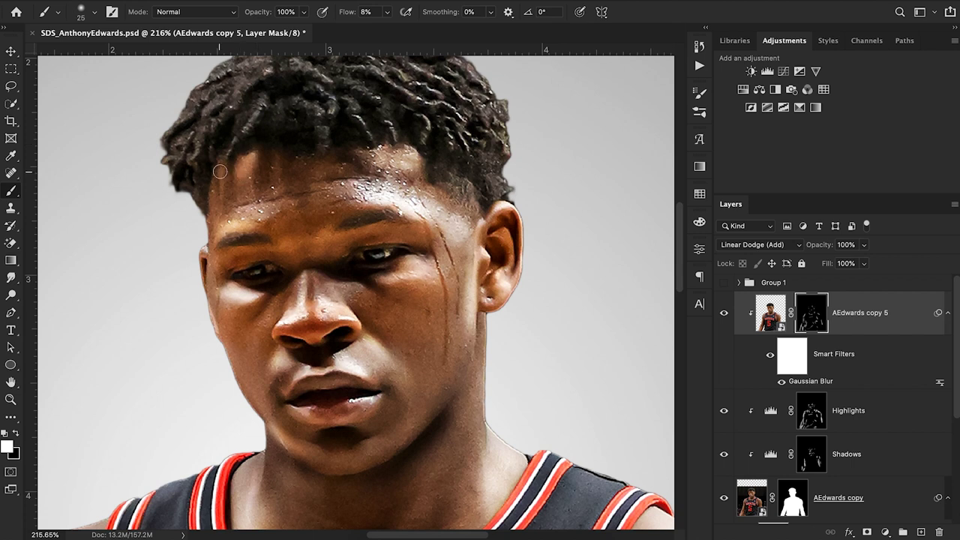
{"action": "scroll", "coordinate": [212, 185], "scroll_direction": "down", "scroll_amount": 5}
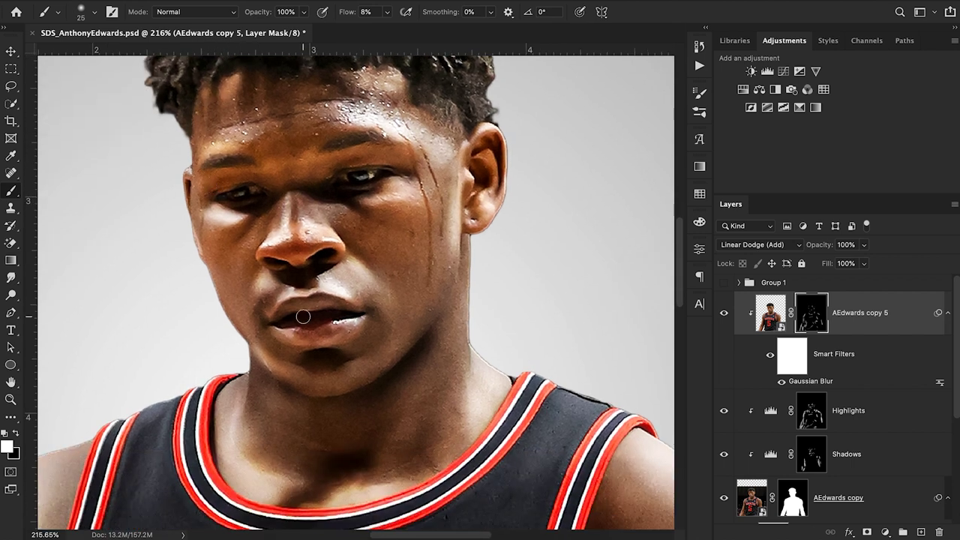
{"action": "scroll", "coordinate": [325, 417], "scroll_direction": "down", "scroll_amount": 6}
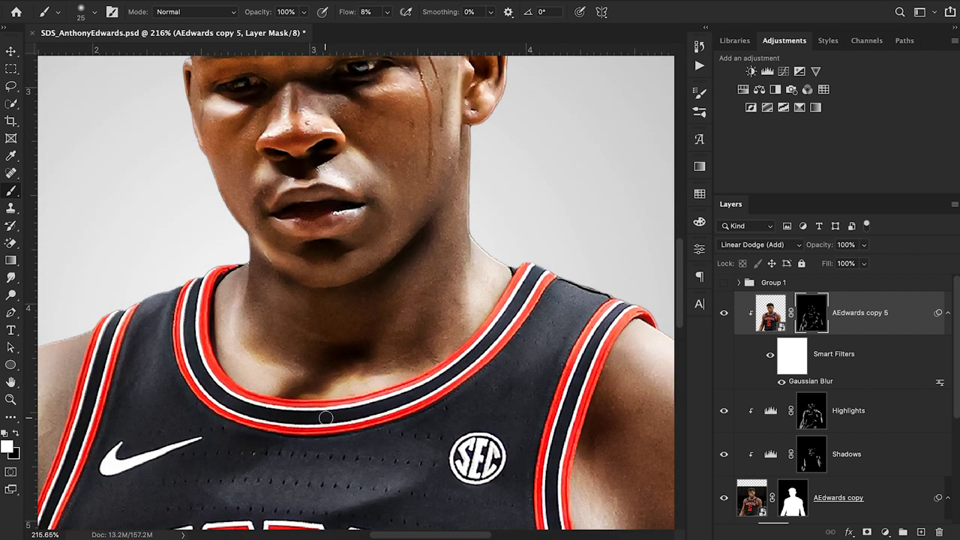
{"action": "scroll", "coordinate": [326, 418], "scroll_direction": "down", "scroll_amount": 1}
{"action": "scroll", "coordinate": [325, 417], "scroll_direction": "up", "scroll_amount": 6}
{"action": "scroll", "coordinate": [364, 334], "scroll_direction": "up", "scroll_amount": 1}
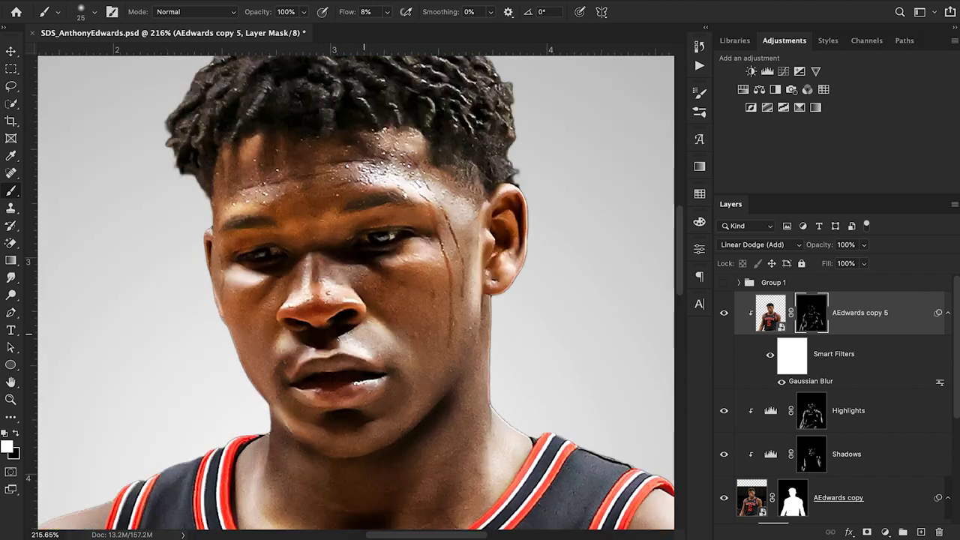
{"action": "scroll", "coordinate": [364, 334], "scroll_direction": "up", "scroll_amount": 1}
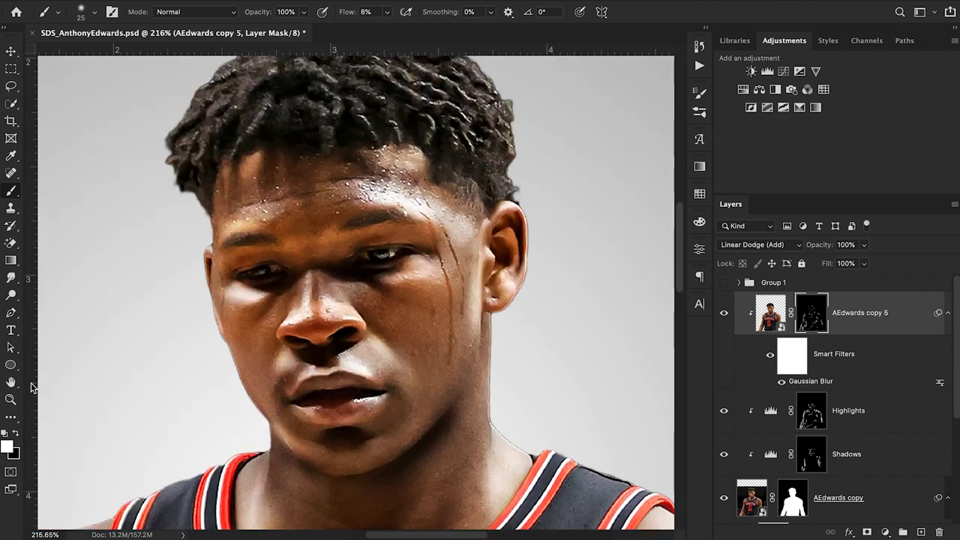
Set the brush size to 9 px and paint fine glow along the inner front edge of the player's ear.
{"action": "left_click", "coordinate": [11, 399]}
{"action": "left_click_drag", "start_coordinate": [515, 231], "coordinate": [578, 235]}
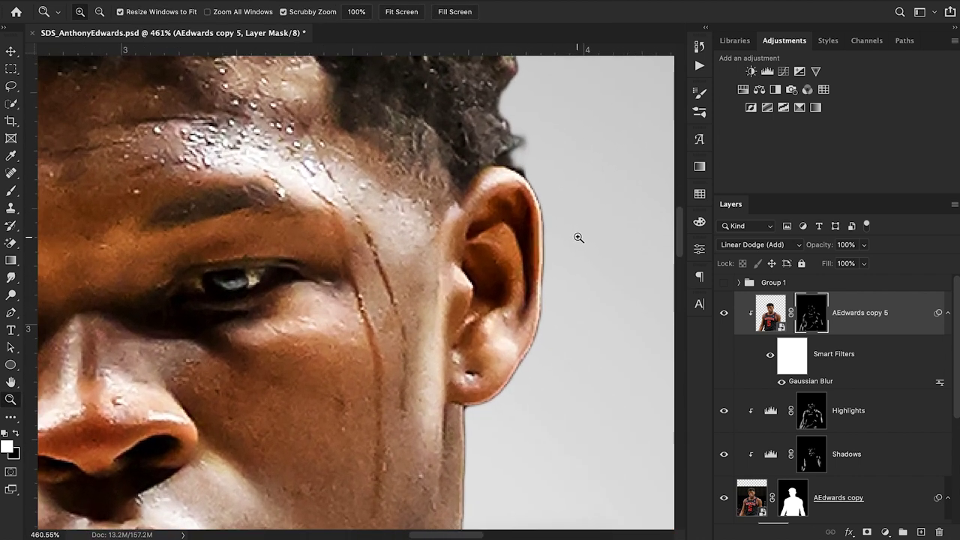
{"action": "key", "text": "b"}
{"action": "left_click", "coordinate": [93, 12]}
{"action": "left_click_drag", "start_coordinate": [84, 55], "coordinate": [75, 54]}
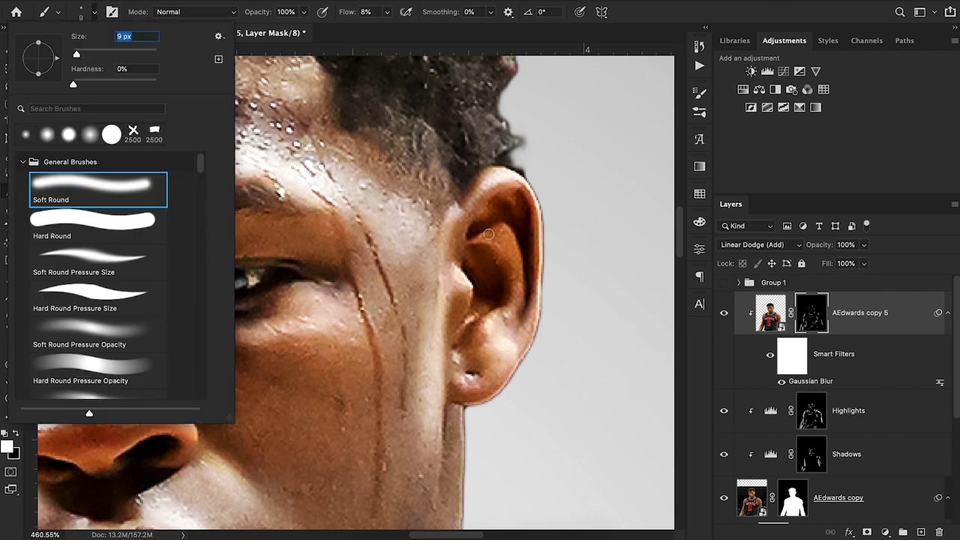
{"action": "key", "text": "Return"}
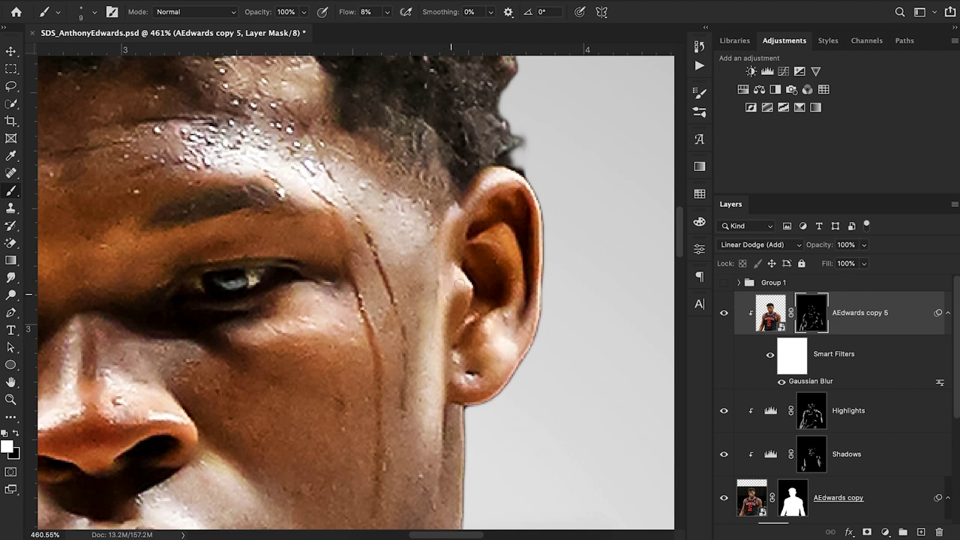
{"action": "left_click_drag", "start_coordinate": [463, 281], "coordinate": [446, 338]}
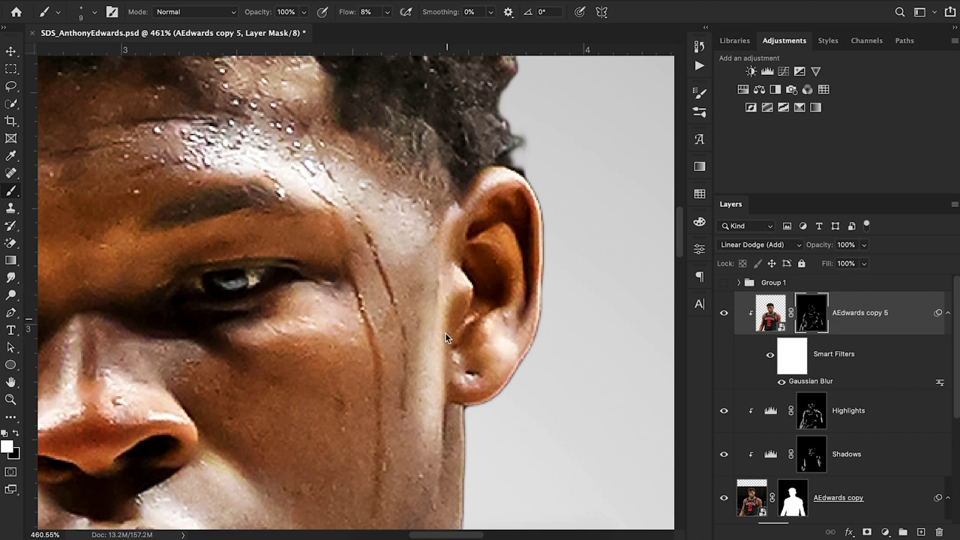
{"action": "left_click", "coordinate": [11, 399]}
{"action": "left_click_drag", "start_coordinate": [276, 223], "coordinate": [194, 242]}
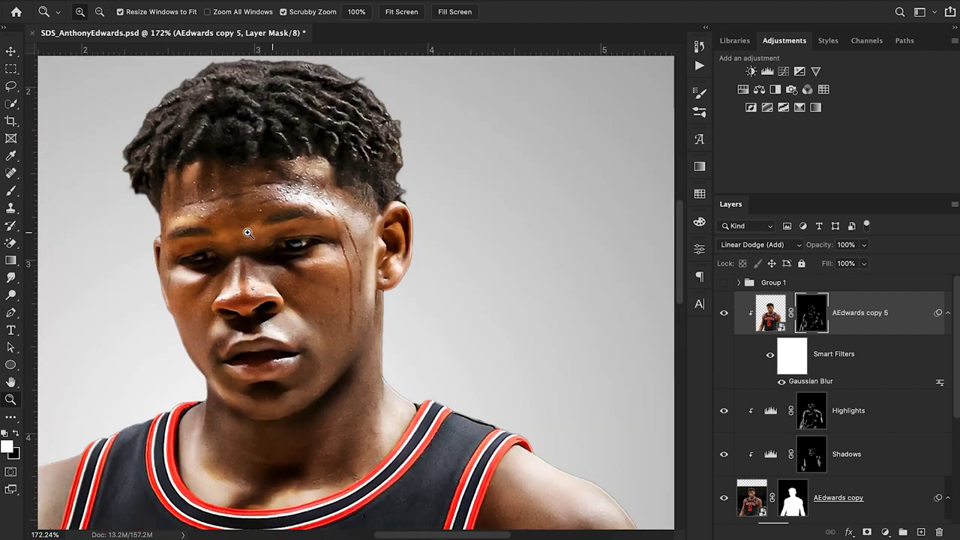
{"action": "left_click_drag", "start_coordinate": [325, 231], "coordinate": [232, 232]}
{"action": "left_click_drag", "start_coordinate": [235, 266], "coordinate": [233, 266]}
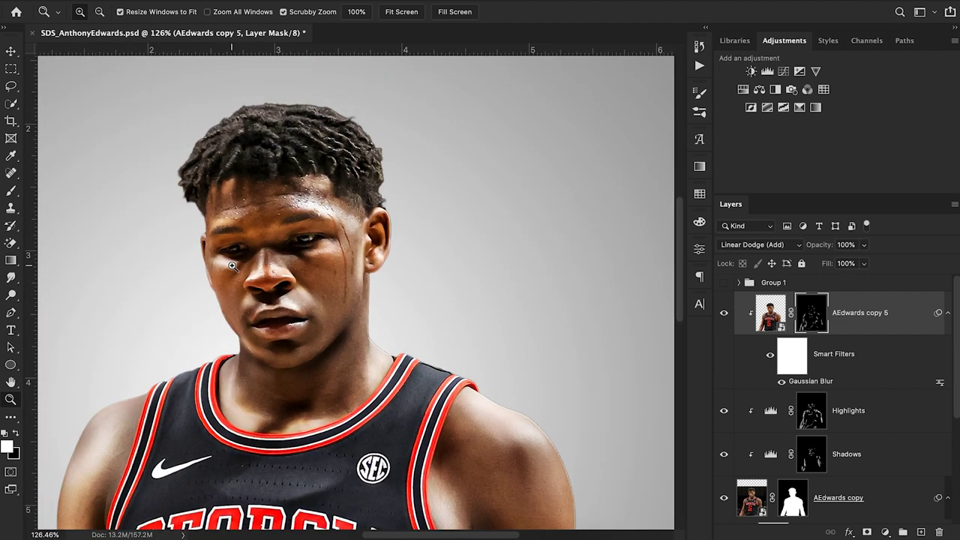
{"action": "left_click_drag", "start_coordinate": [325, 274], "coordinate": [270, 280]}
{"action": "left_click", "coordinate": [12, 51]}
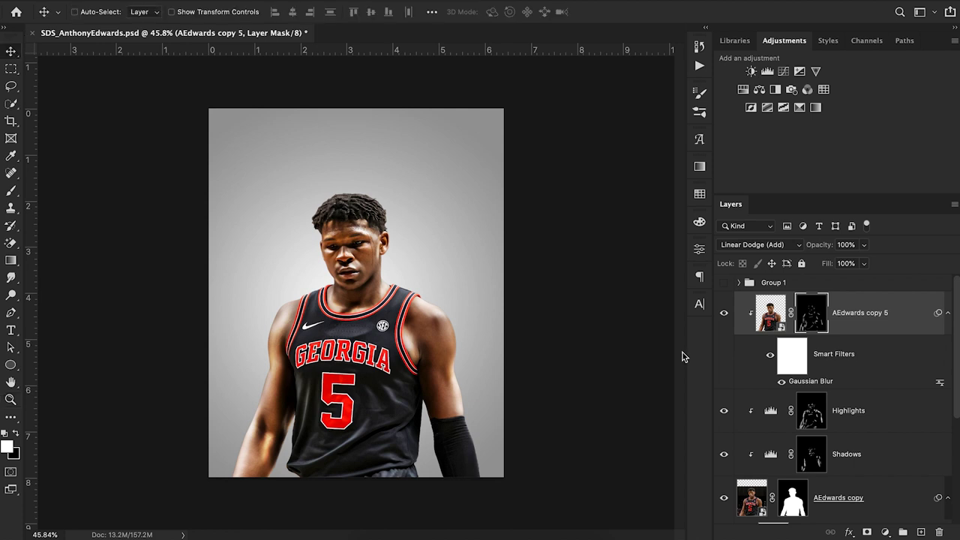
{"action": "scroll", "coordinate": [874, 353], "scroll_direction": "down", "scroll_amount": 3}
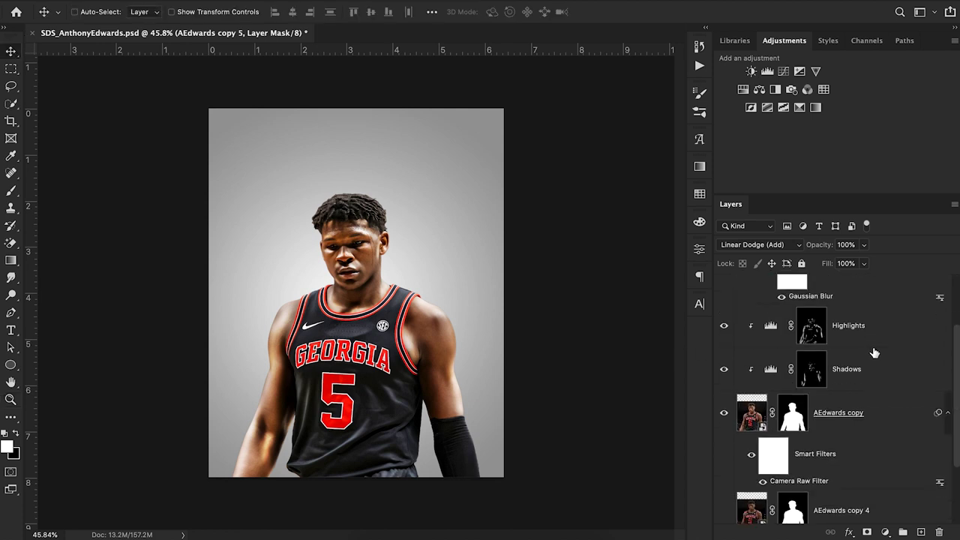
{"action": "left_click", "coordinate": [887, 424], "text": "shift"}
{"action": "key", "text": "ctrl+g"}
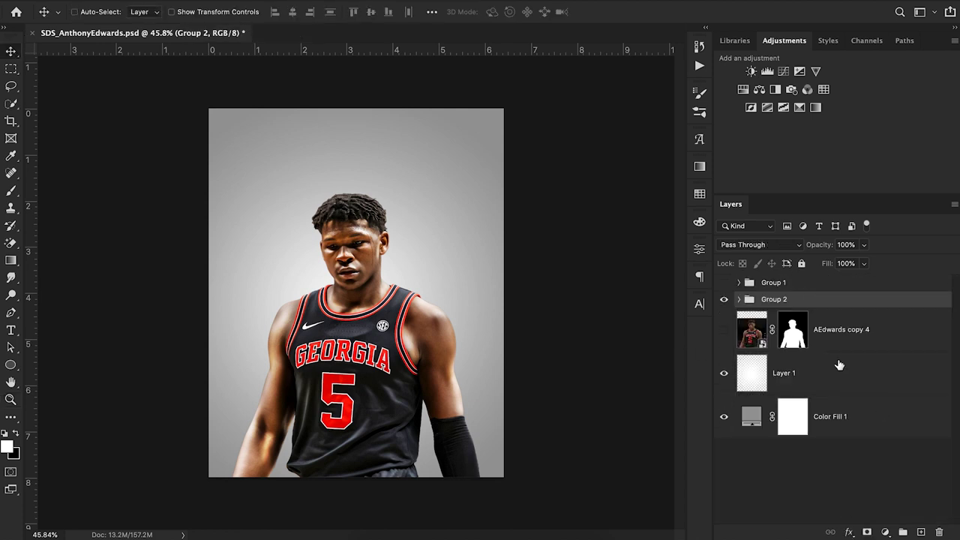
{"action": "left_click", "coordinate": [723, 302]}
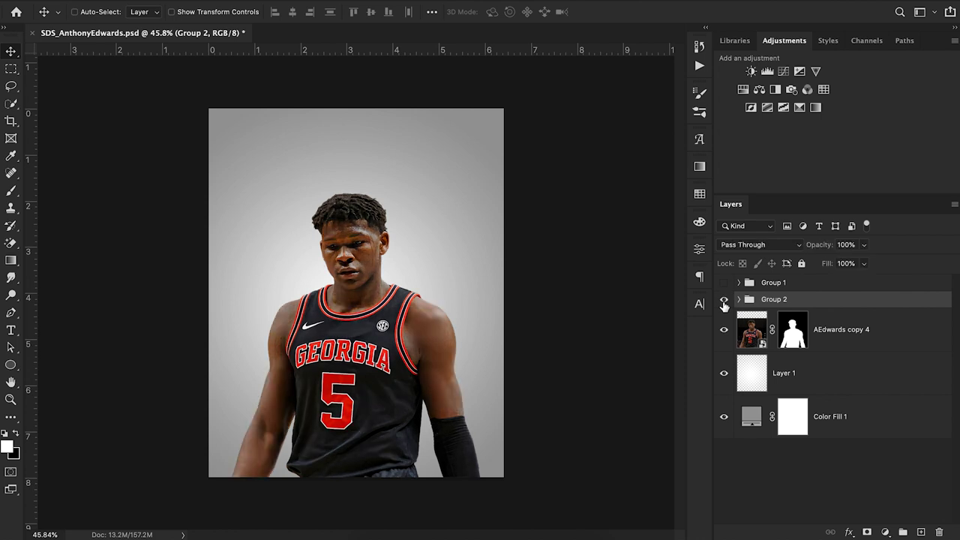
{"action": "left_click", "coordinate": [724, 302]}
{"action": "left_click", "coordinate": [724, 302]}
{"action": "left_click", "coordinate": [724, 301]}
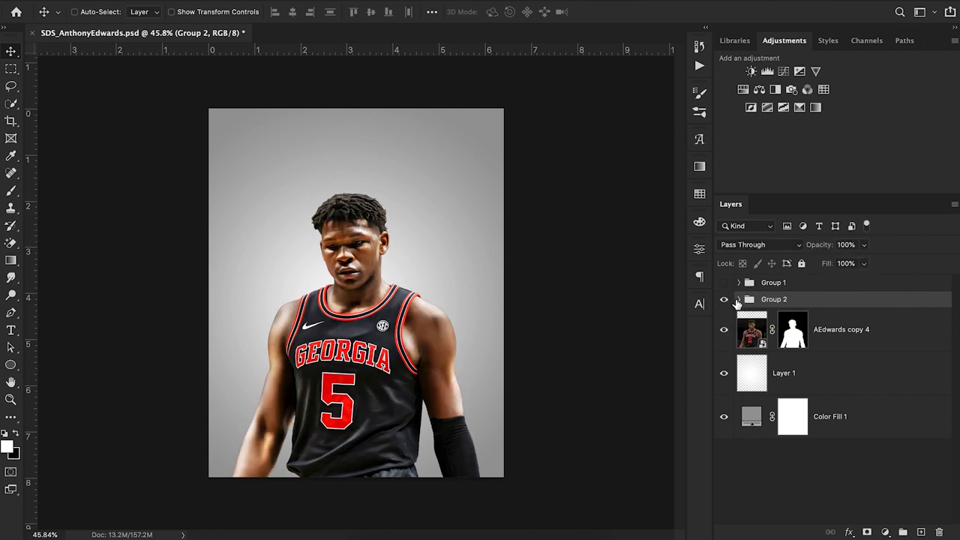
Duplicate the AEdwards copy layer to the top of Group 2 and clip it to the layers below.
{"action": "left_click", "coordinate": [739, 300]}
{"action": "scroll", "coordinate": [892, 435], "scroll_direction": "down", "scroll_amount": 5}
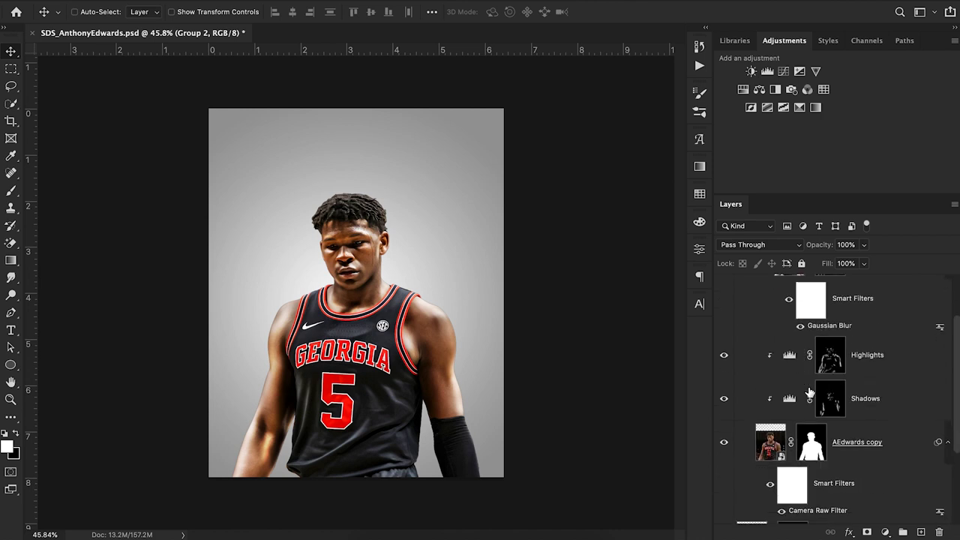
{"action": "left_click", "coordinate": [895, 446]}
{"action": "left_click_drag", "start_coordinate": [896, 437], "coordinate": [860, 337]}
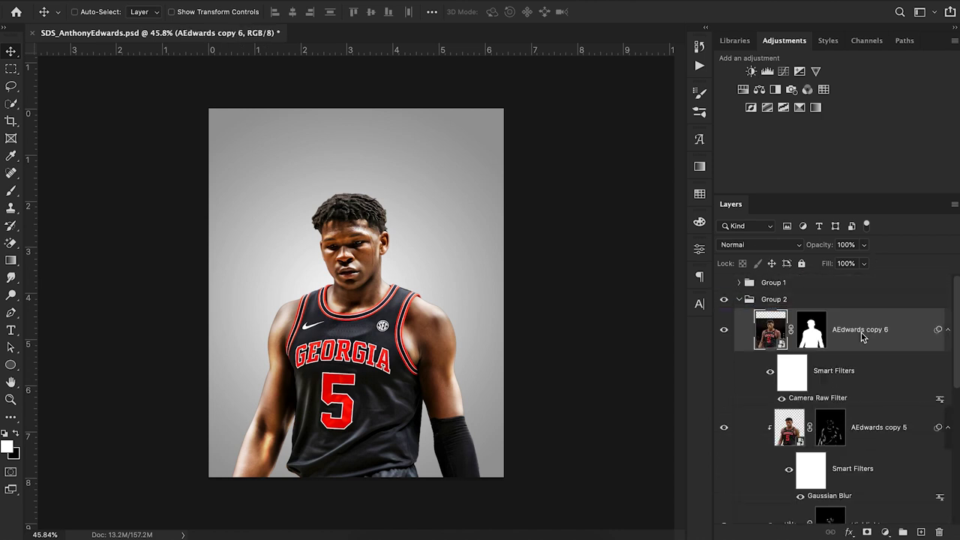
{"action": "left_click", "coordinate": [839, 411], "text": "alt"}
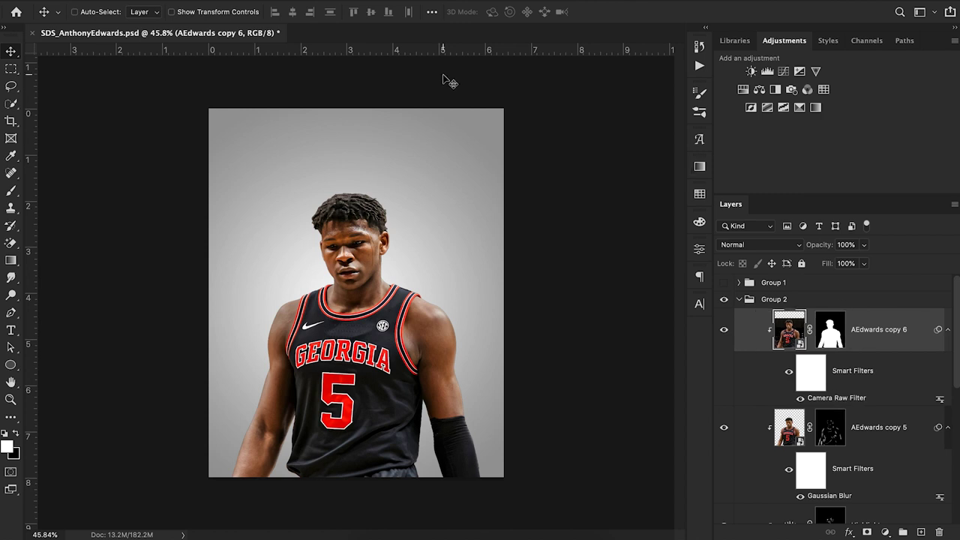
Apply a High Pass filter with a 7.2-pixel radius to the clipped duplicate at the top of Group 2.
{"action": "left_click", "coordinate": [310, 1]}
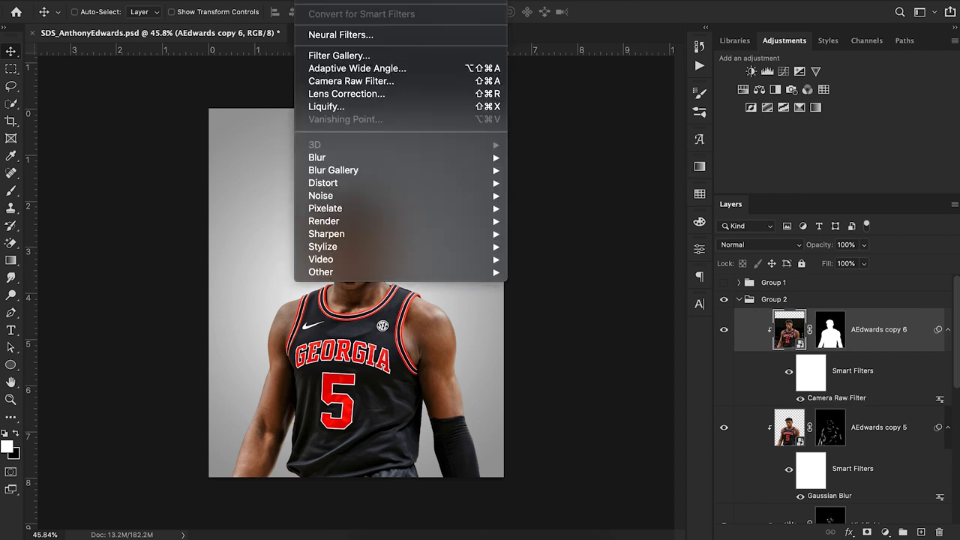
{"action": "mouse_move", "coordinate": [325, 273]}
{"action": "left_click", "coordinate": [565, 284]}
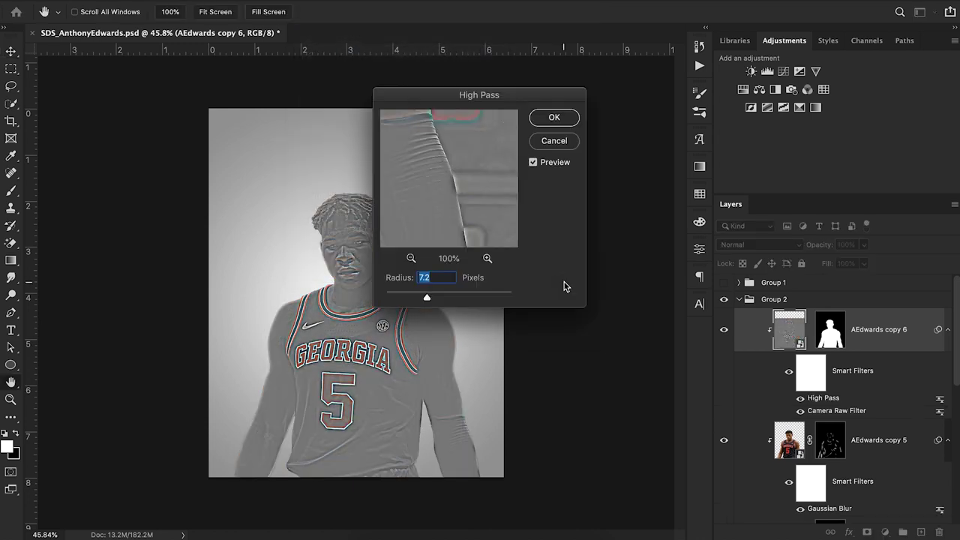
{"action": "left_click", "coordinate": [567, 118]}
Set the High Pass layer's blend mode to Overlay and its fill to 42%.
{"action": "left_click", "coordinate": [750, 244]}
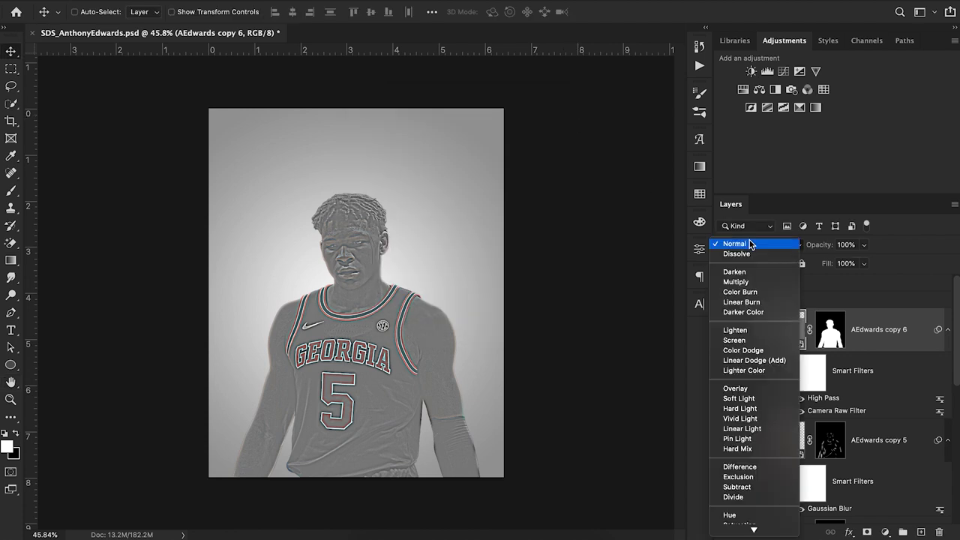
{"action": "left_click", "coordinate": [751, 390]}
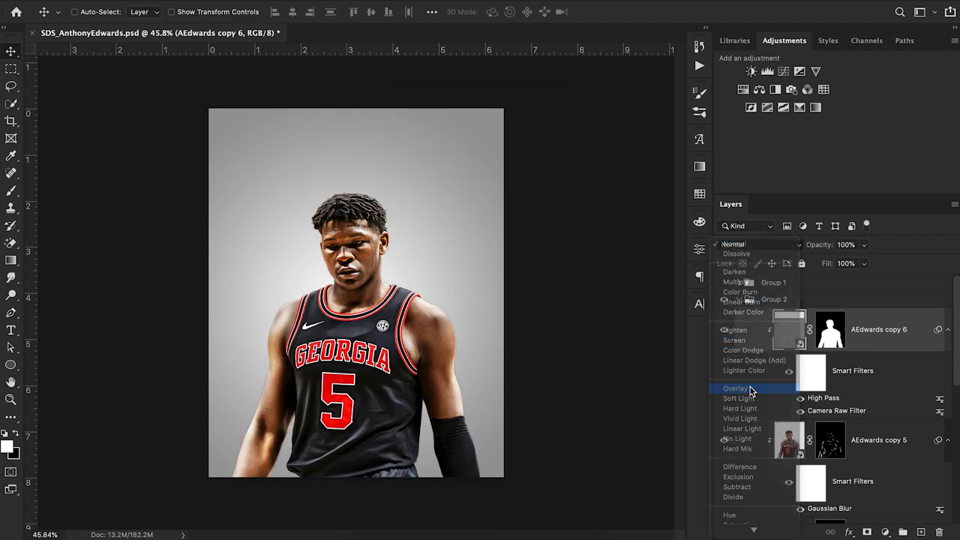
{"action": "left_click", "coordinate": [864, 264]}
{"action": "left_click", "coordinate": [837, 282]}
{"action": "left_click_drag", "start_coordinate": [835, 282], "coordinate": [828, 282]}
{"action": "left_click", "coordinate": [876, 342]}
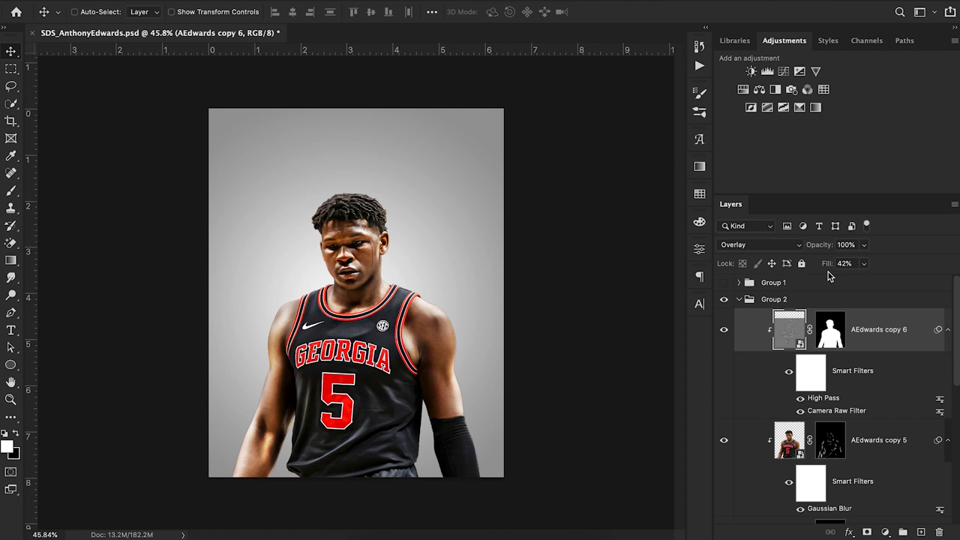
Compare the player with and without the High Pass sharpening by toggling that layer's visibility.
{"action": "left_click", "coordinate": [724, 330]}
{"action": "left_click", "coordinate": [723, 330]}
{"action": "left_click", "coordinate": [724, 330]}
{"action": "left_click", "coordinate": [723, 330]}
{"action": "left_click", "coordinate": [724, 331]}
{"action": "left_click", "coordinate": [724, 330]}
Collapse Group 2 and toggle its visibility to compare the full retouch with the original cutout.
{"action": "left_click", "coordinate": [738, 299]}
{"action": "left_click", "coordinate": [725, 300]}
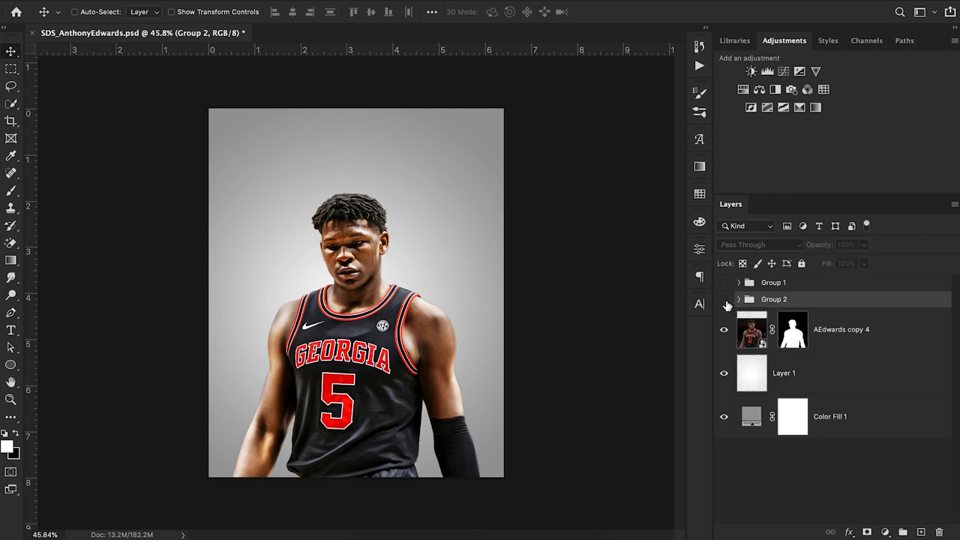
{"action": "left_click", "coordinate": [724, 300]}
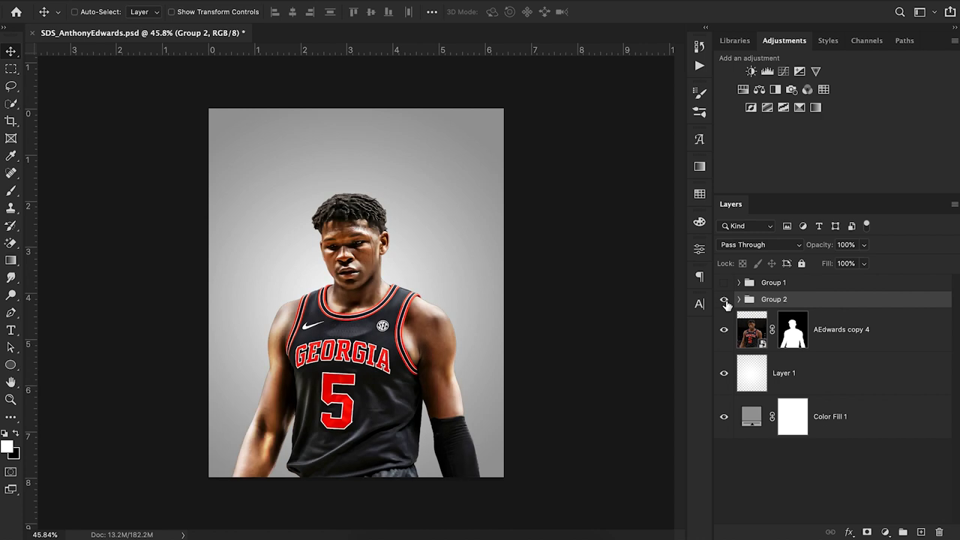
{"action": "left_click", "coordinate": [725, 301]}
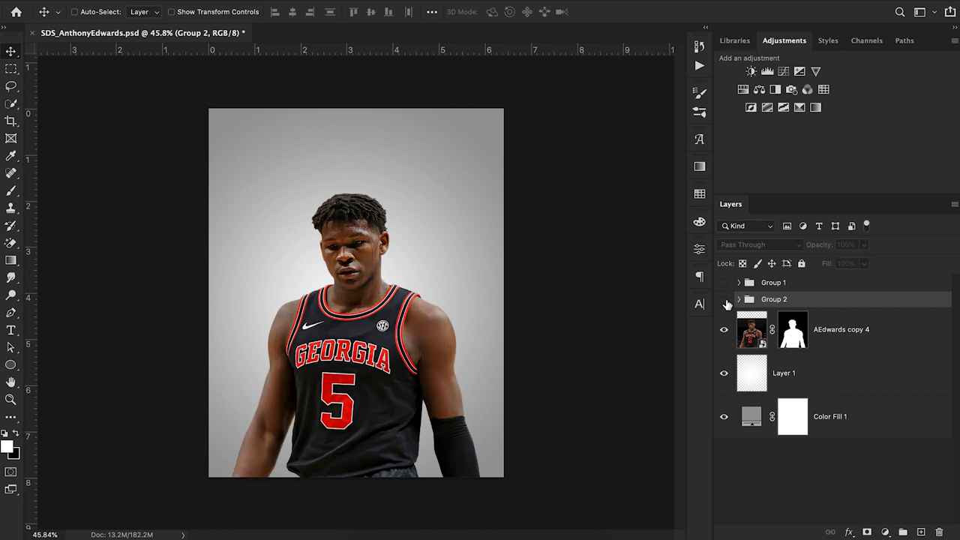
{"action": "left_click", "coordinate": [724, 301]}
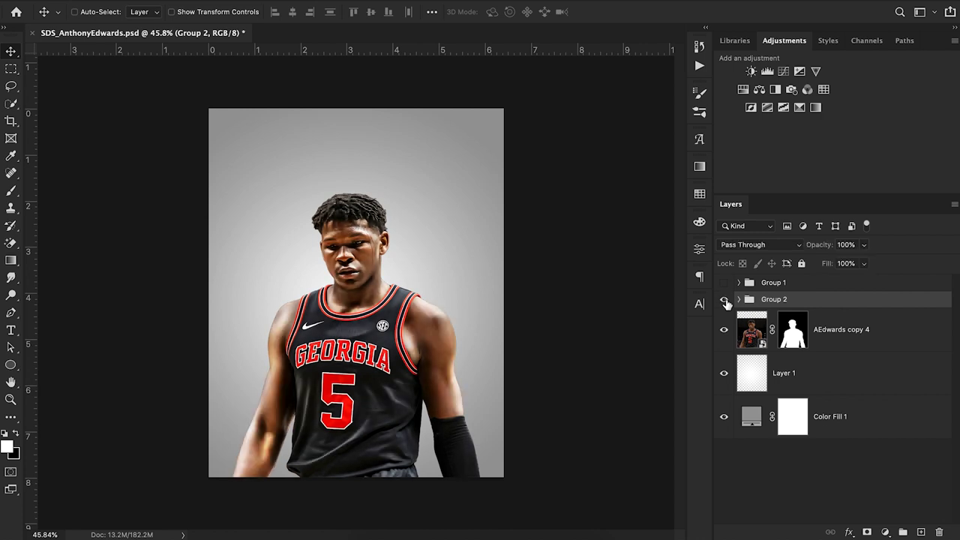